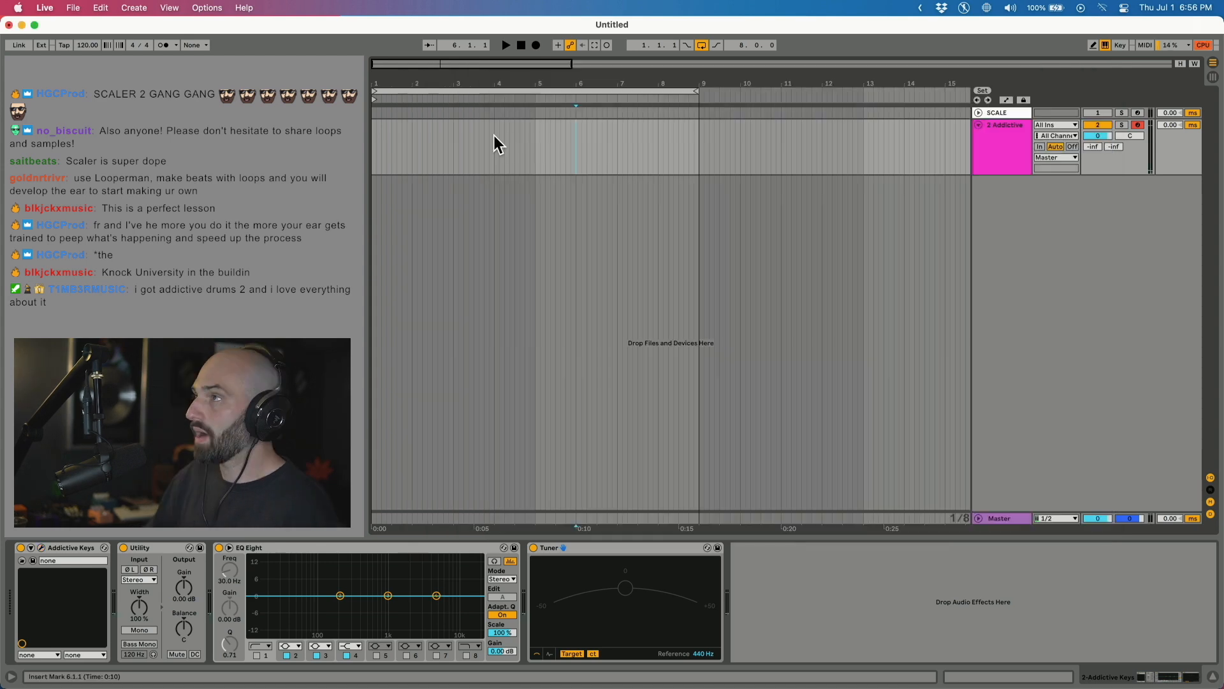
Insert an empty MIDI clip over bars 1–5 of the Addictive track and fit the loop brace to it.
drag(534, 144, 373, 145)
key(super+shift+m)
drag(697, 92, 532, 101)
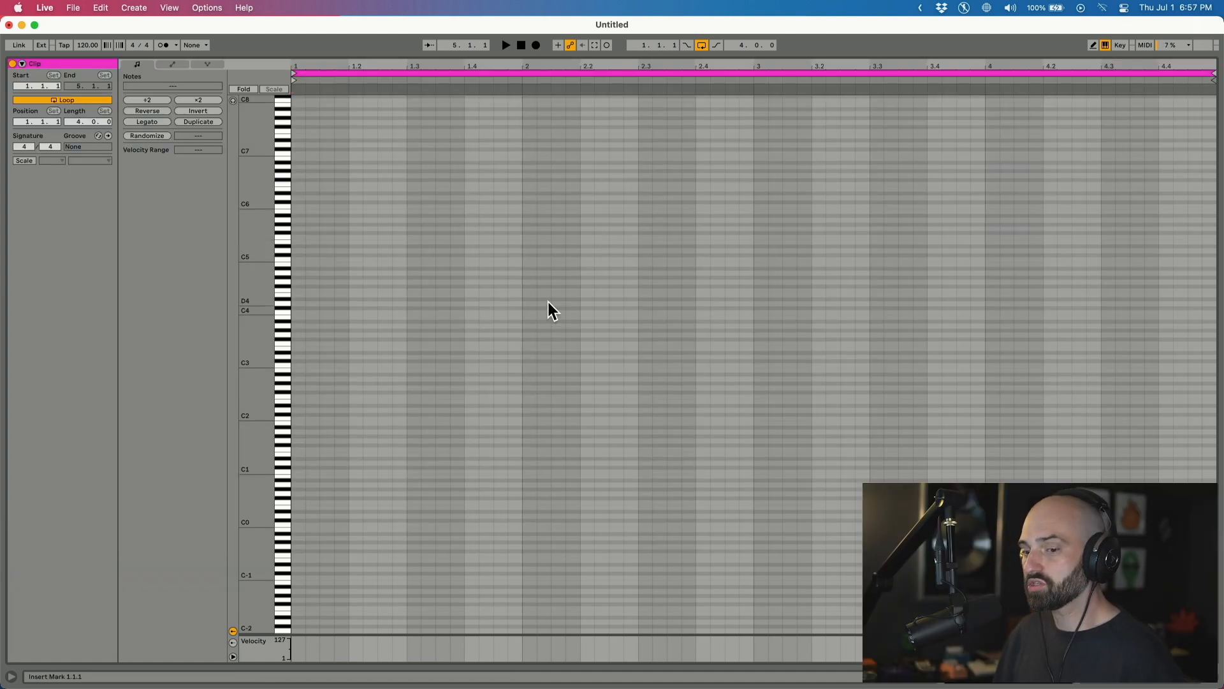
Draw an E5 note at bar 1 lengthened to two beats, restoring it after an accidental deletion.
double_click(301, 242)
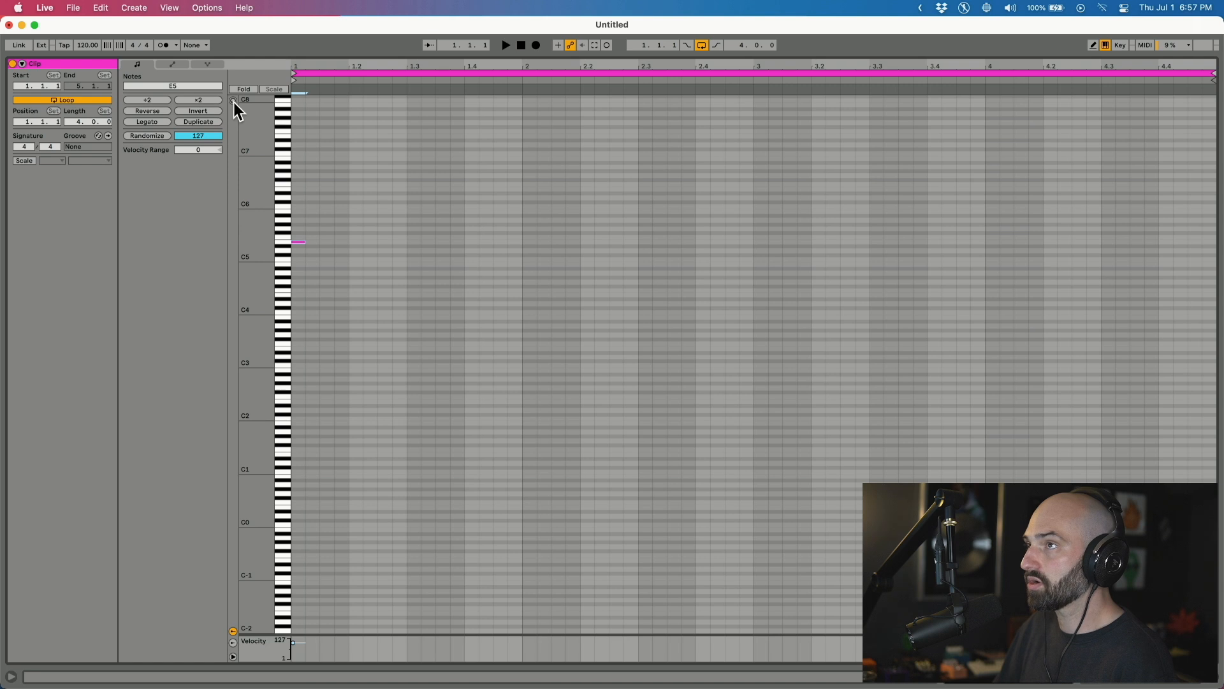
drag(304, 241, 408, 242)
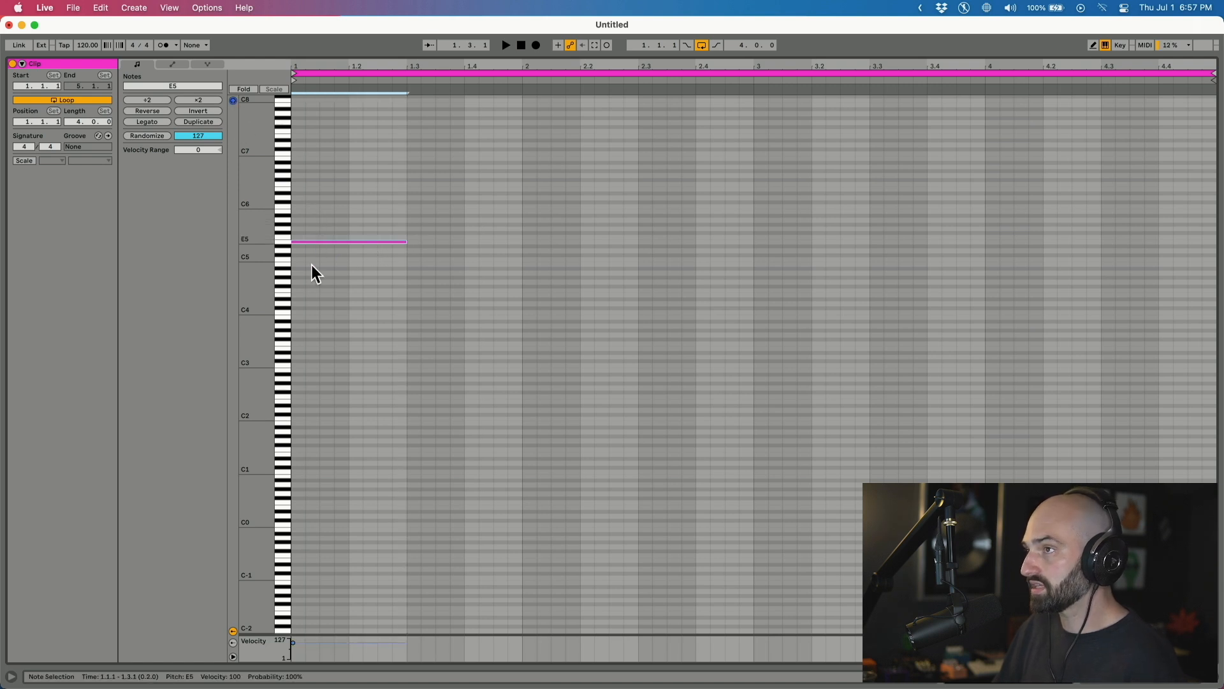
double_click(271, 266)
double_click(350, 576)
key(super+z)
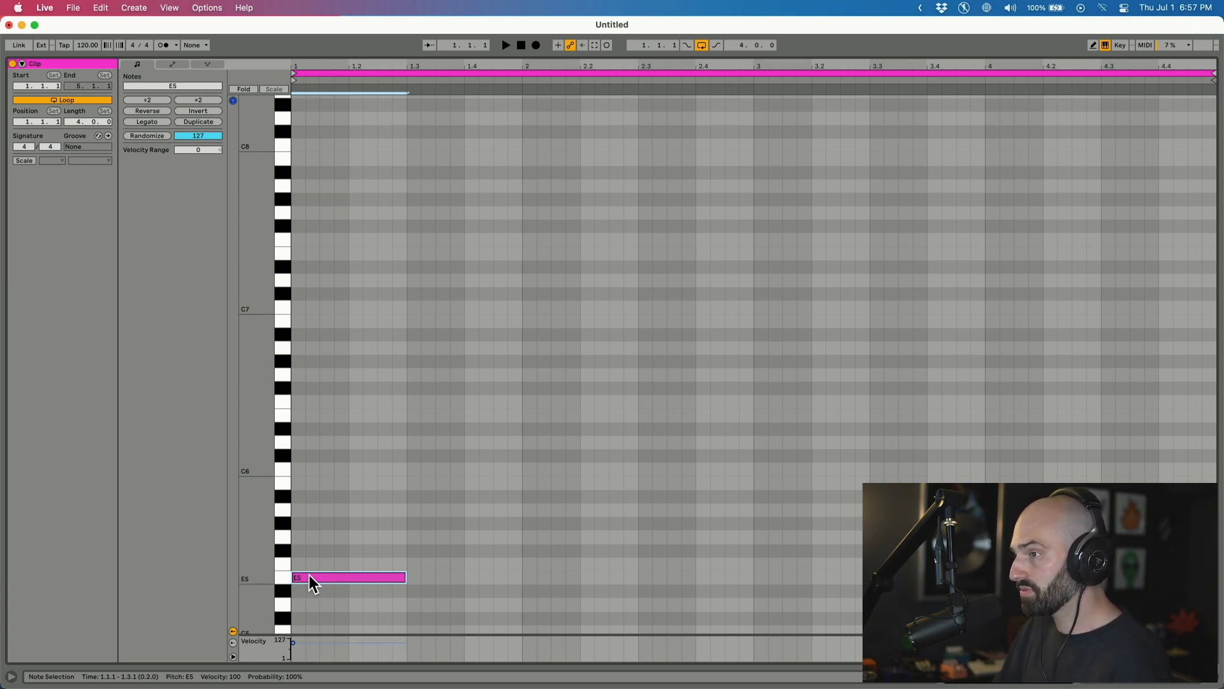
Add G5 and B5 above the E5 at bar 1, two beats long, and audition the chord.
click(299, 537)
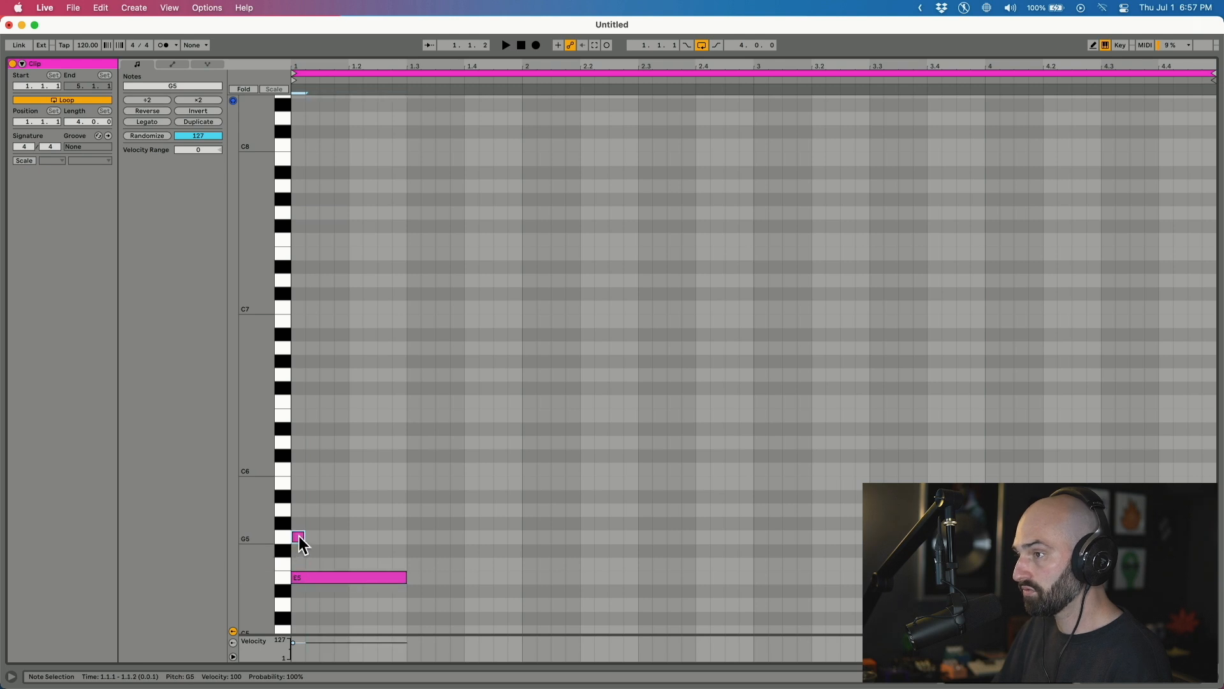
double_click(300, 537)
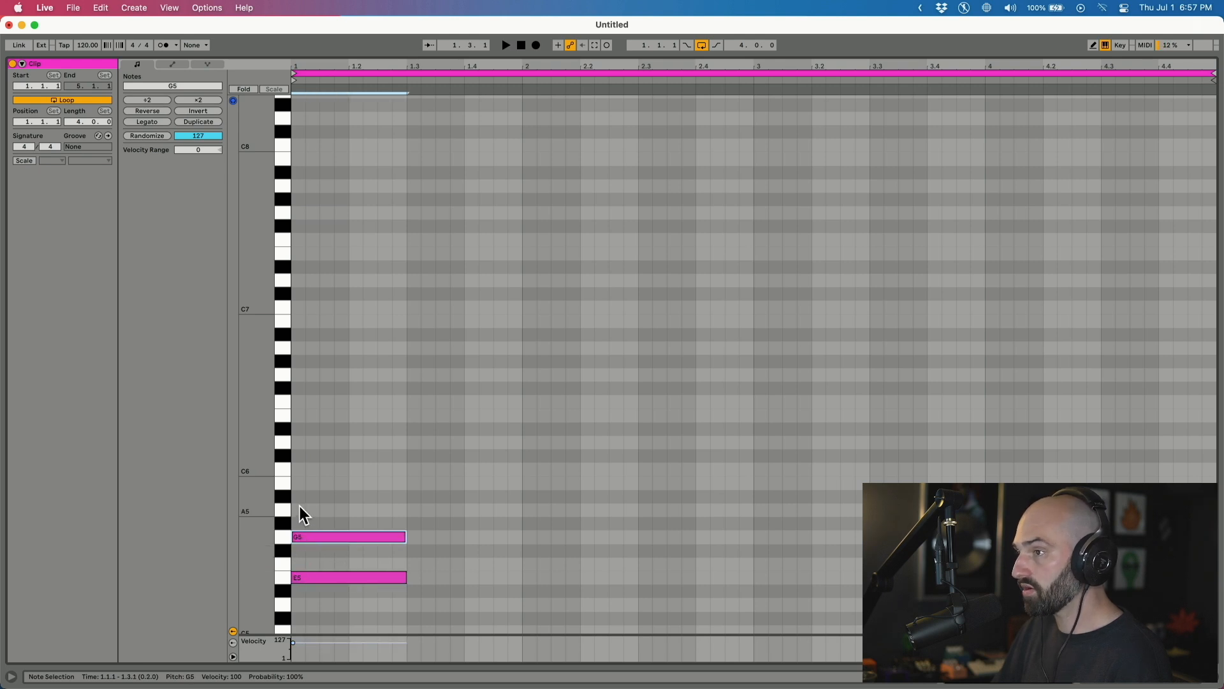
double_click(298, 483)
drag(298, 483, 405, 483)
key(space)
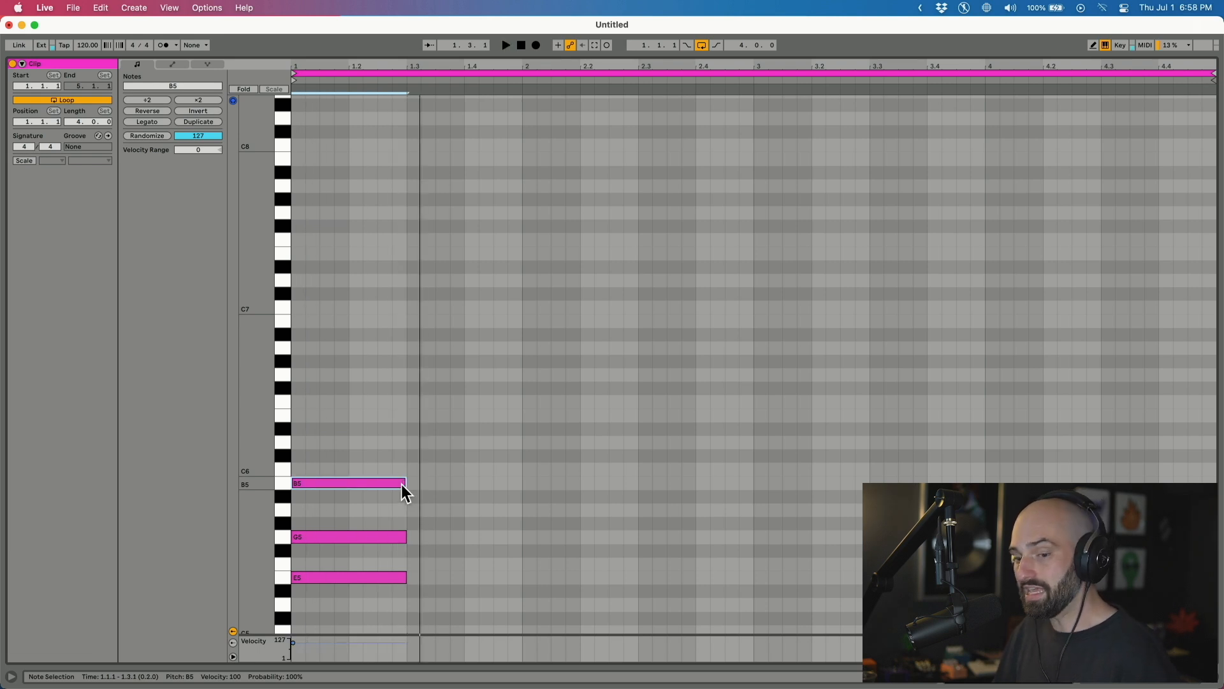
click(309, 576)
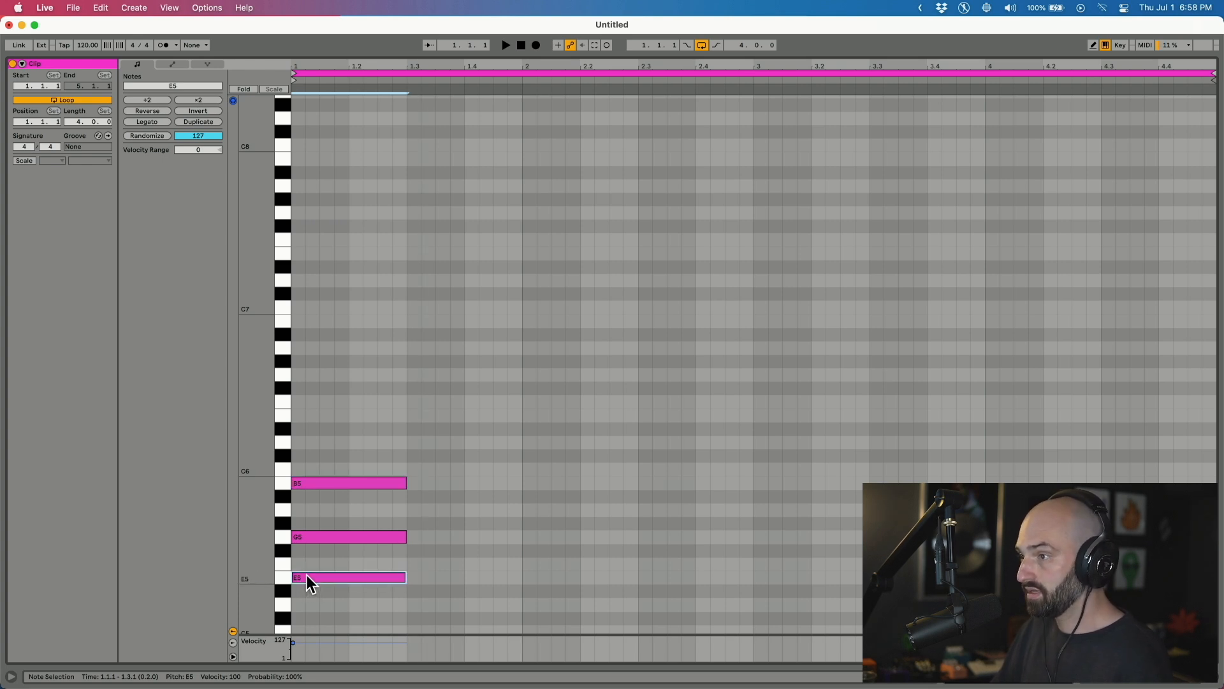
click(302, 538)
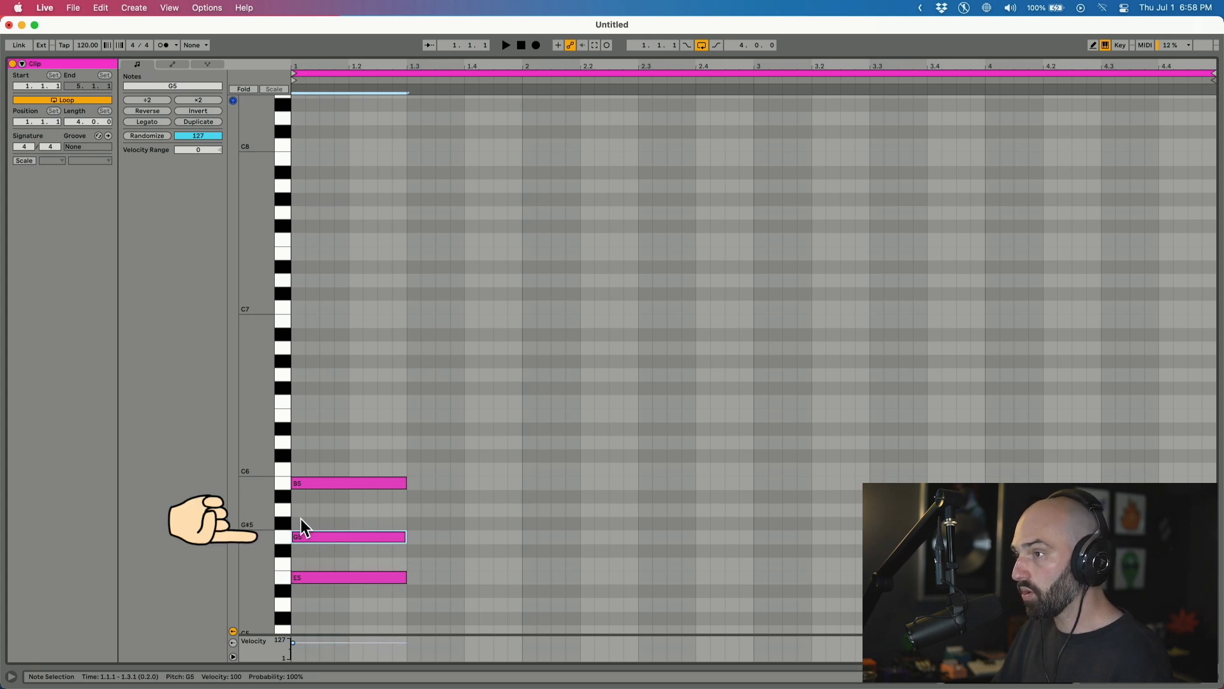
click(308, 485)
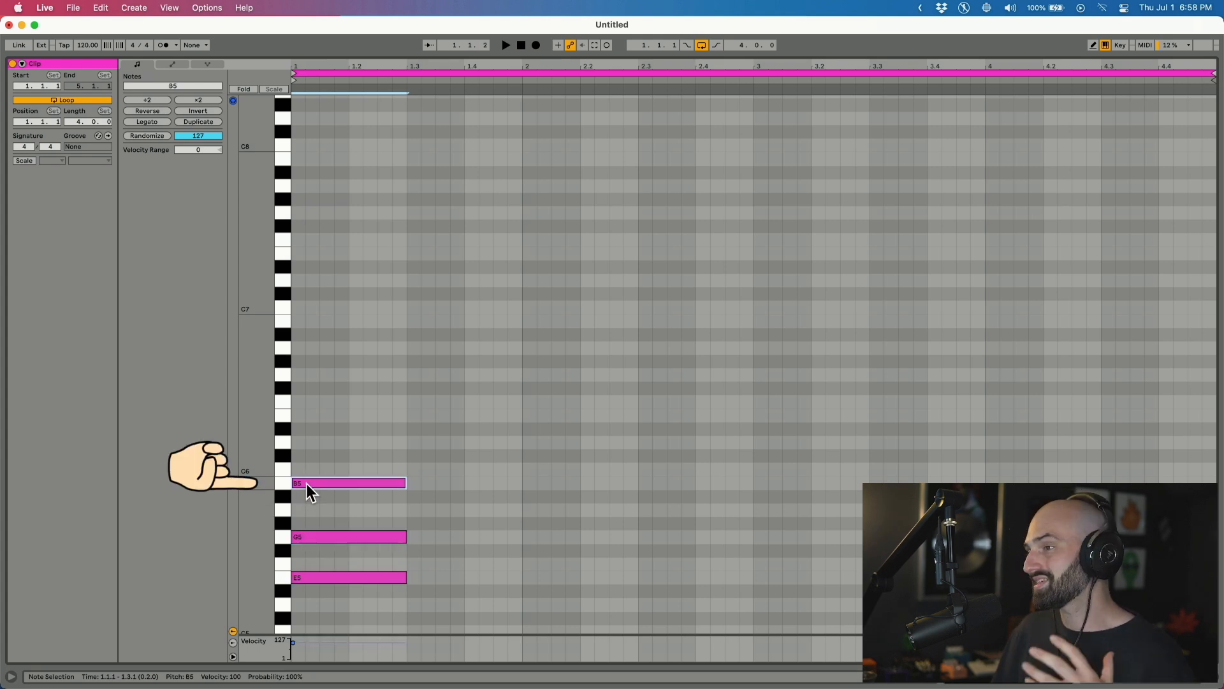
drag(385, 437, 375, 603)
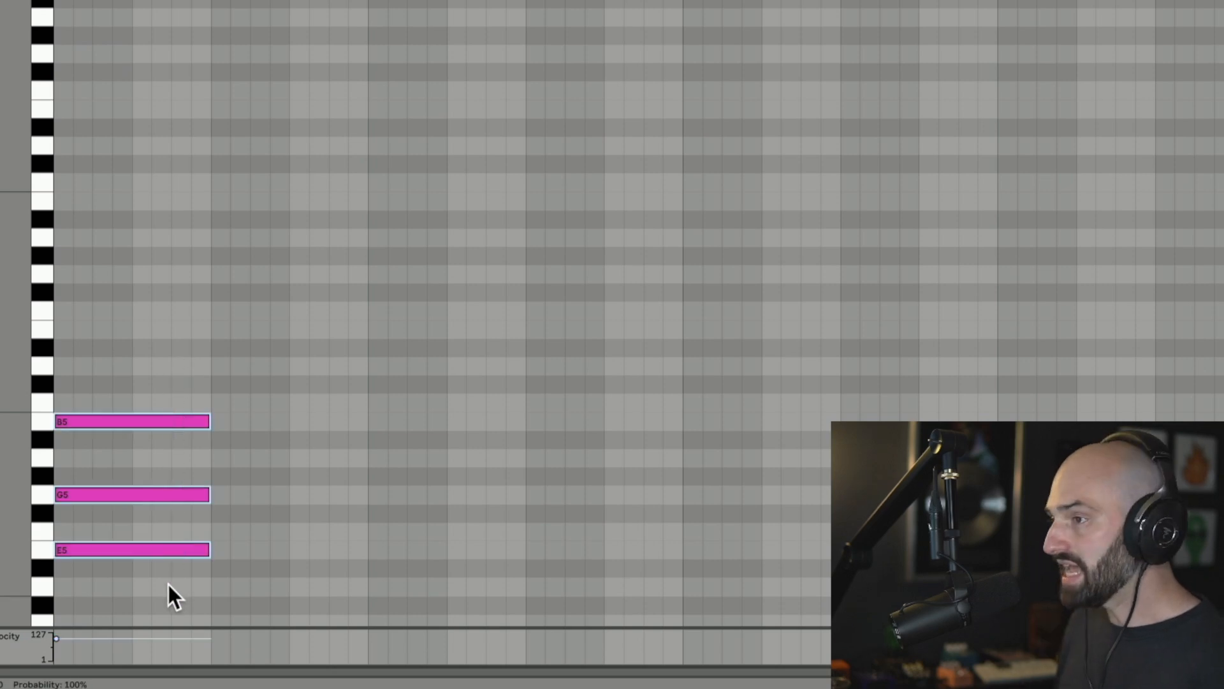
key(Up)
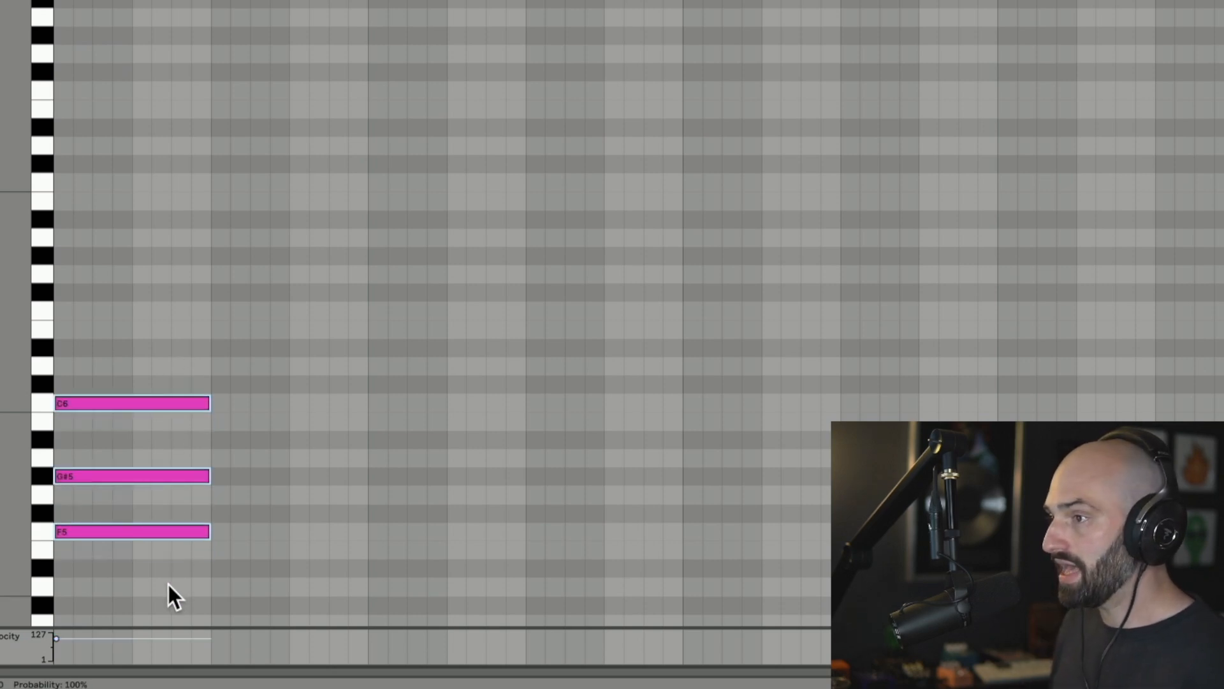
key(Up)
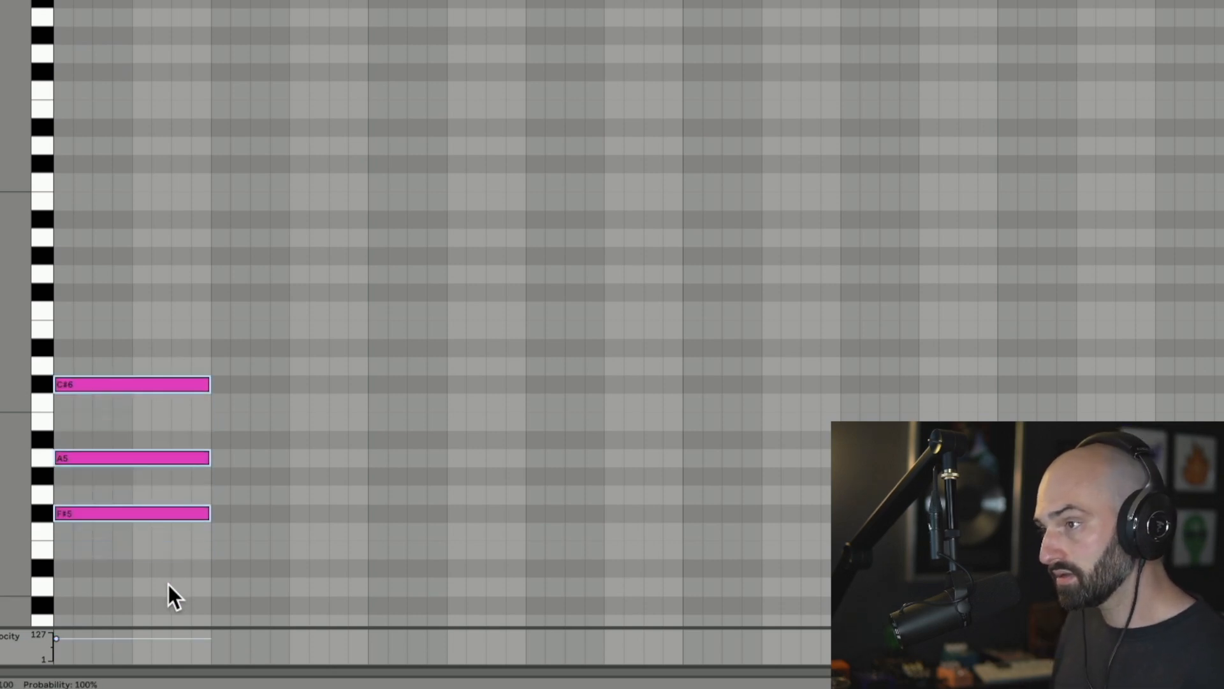
key(Up)
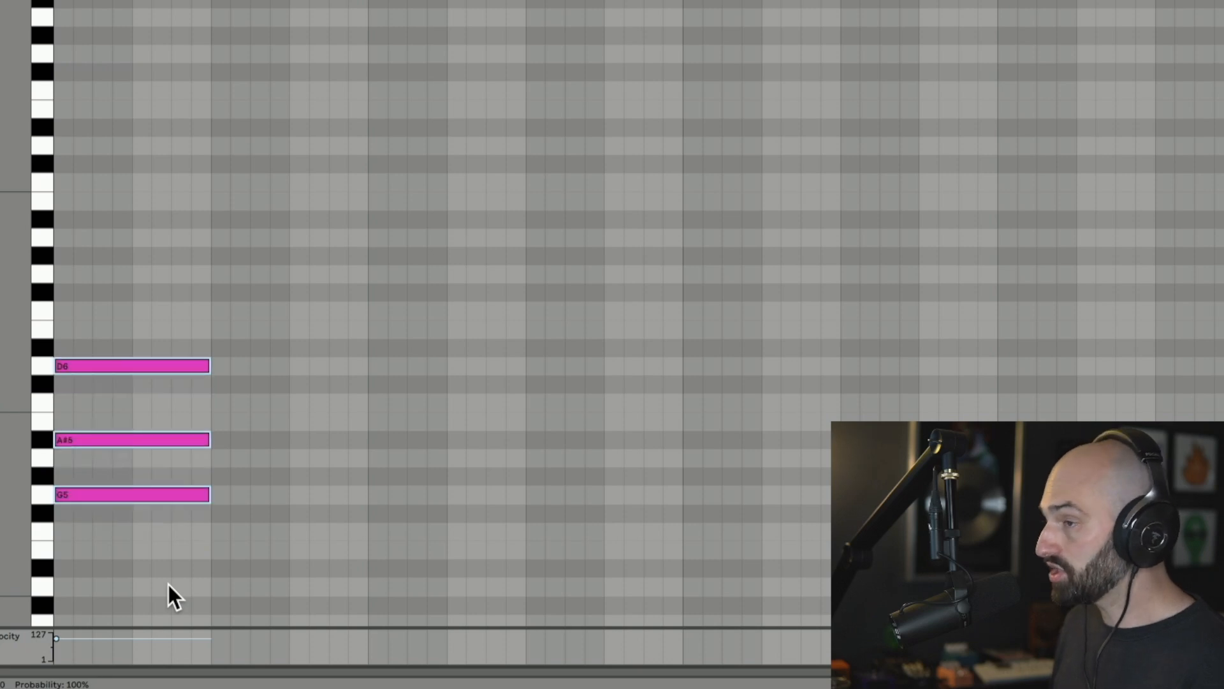
key(Up)
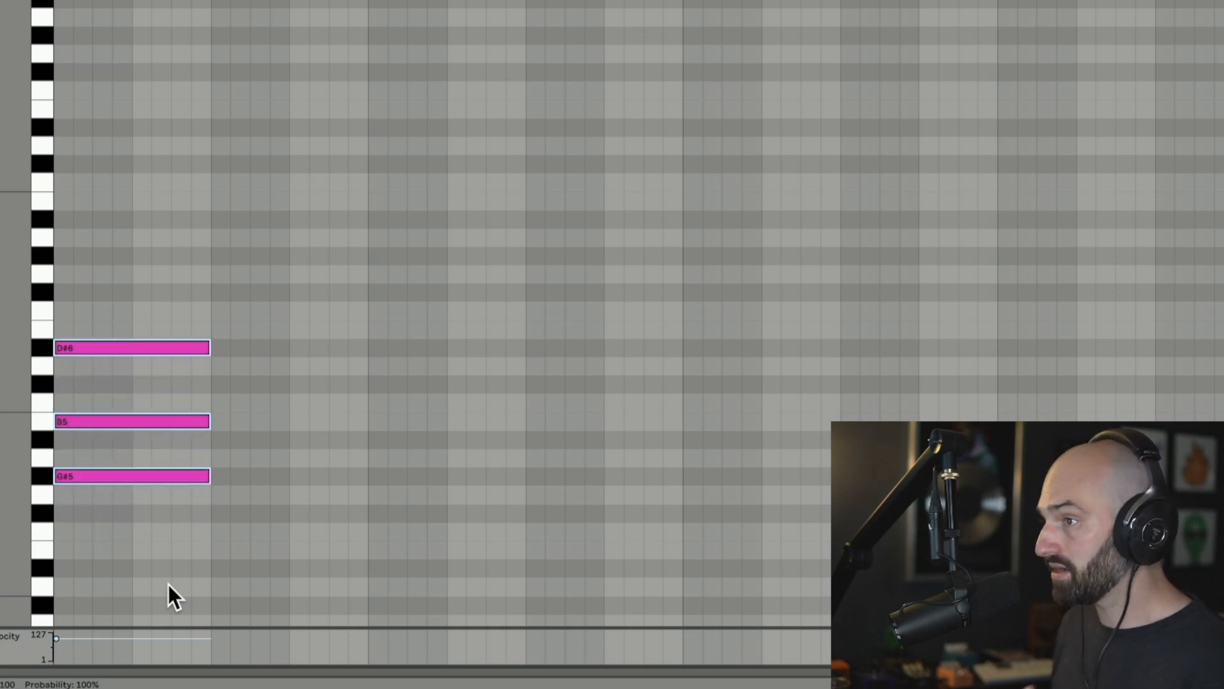
key(Up)
key(Up)
key(Up)
key(Up)
key(Up)
key(Down)
key(Down)
key(Down)
key(Down)
key(Down)
key(Down)
key(Down)
key(Down)
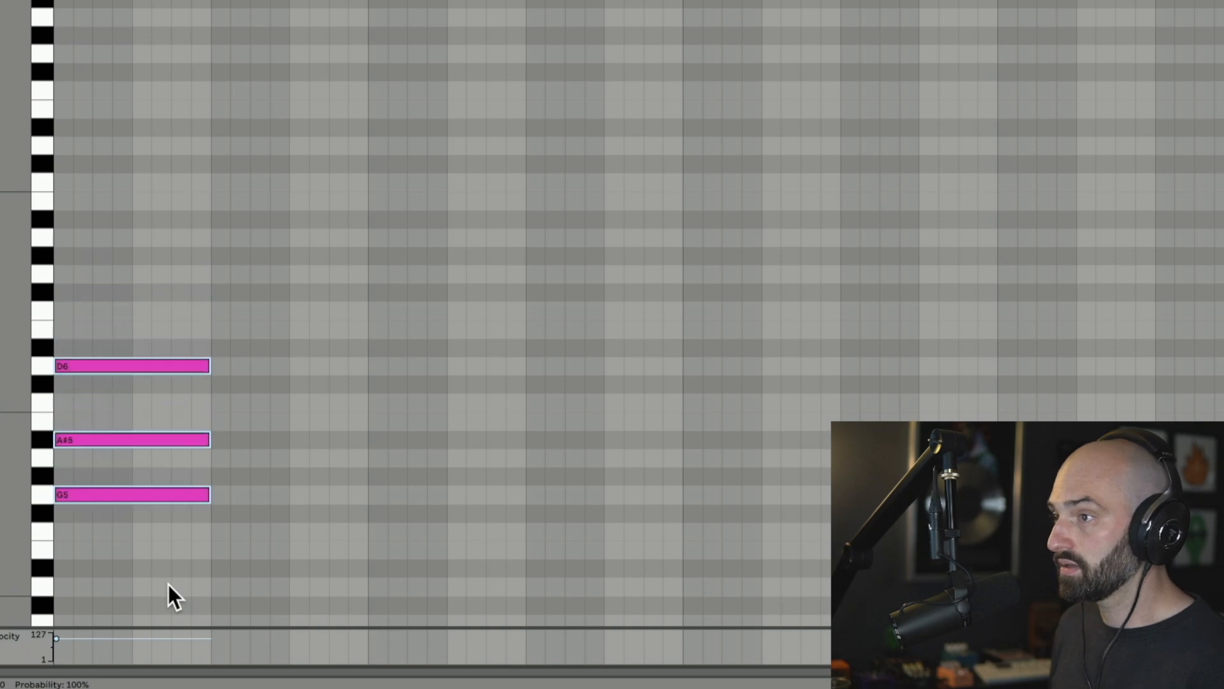
key(Down)
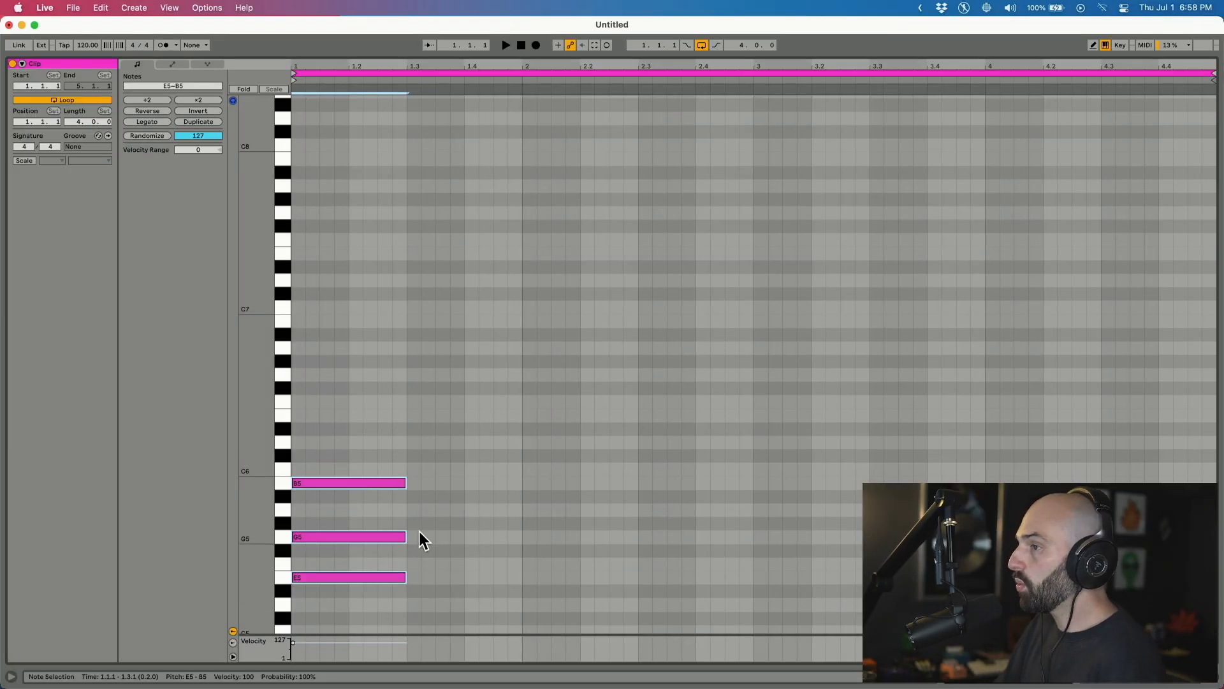
Try the chord as major by raising G5 to G#5, then return it to G5.
drag(431, 518, 396, 546)
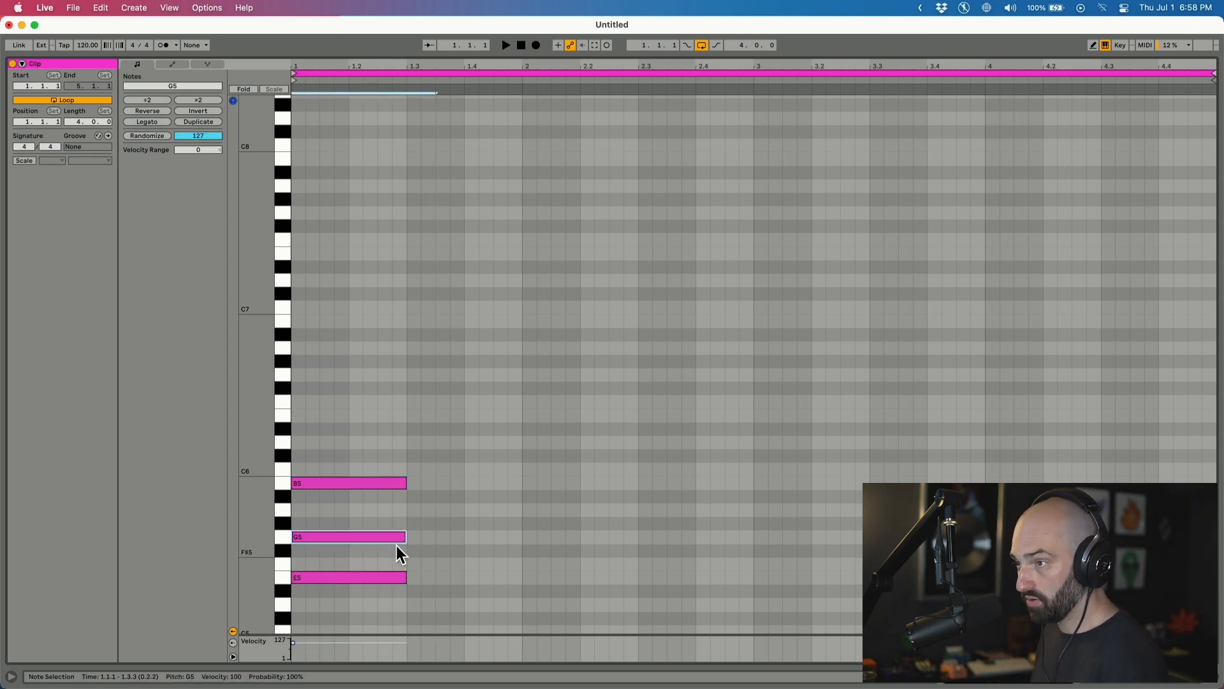
key(Up)
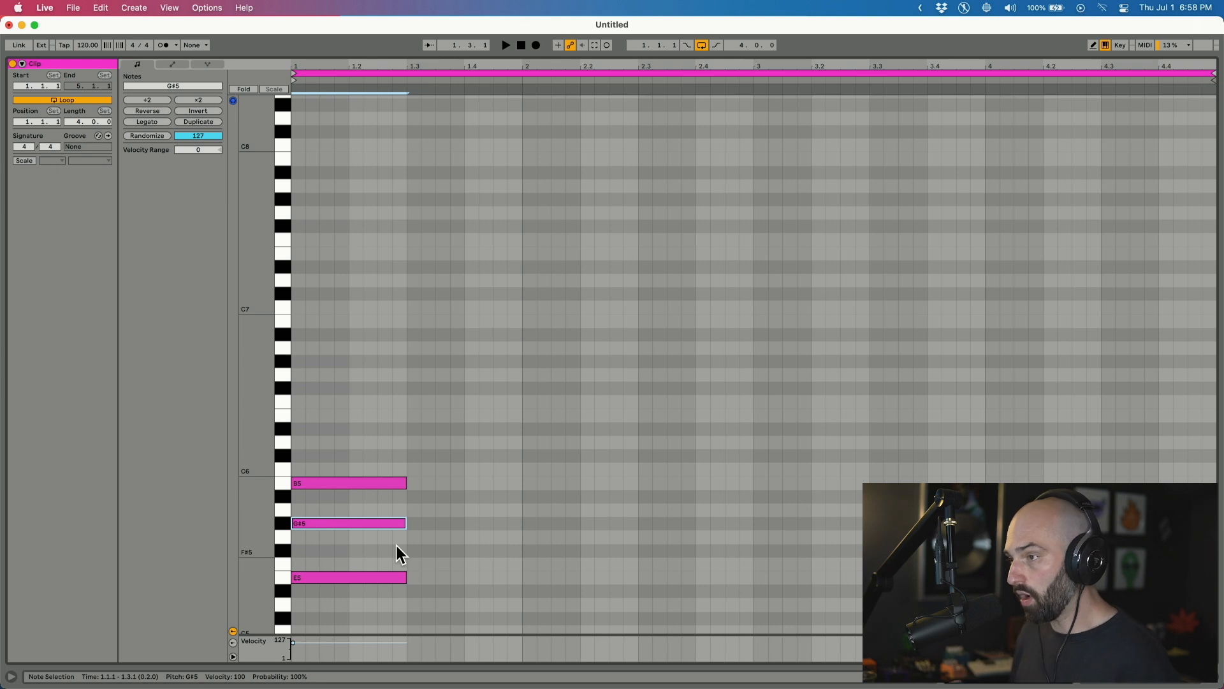
click(323, 574)
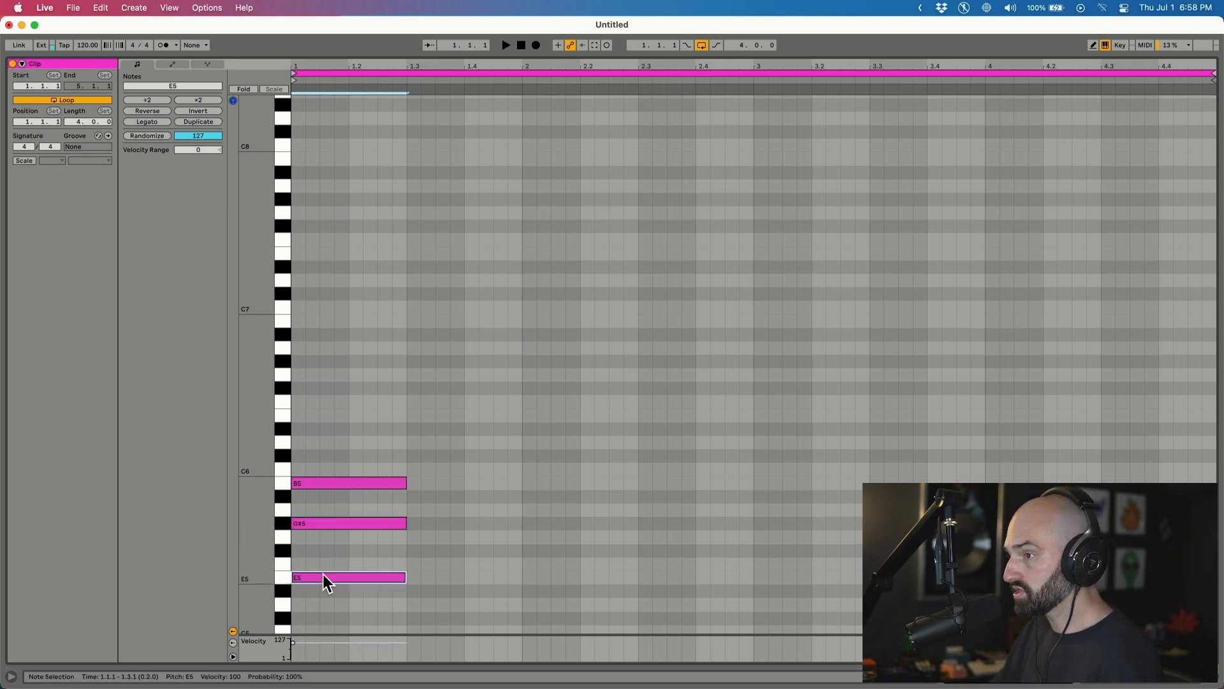
click(334, 524)
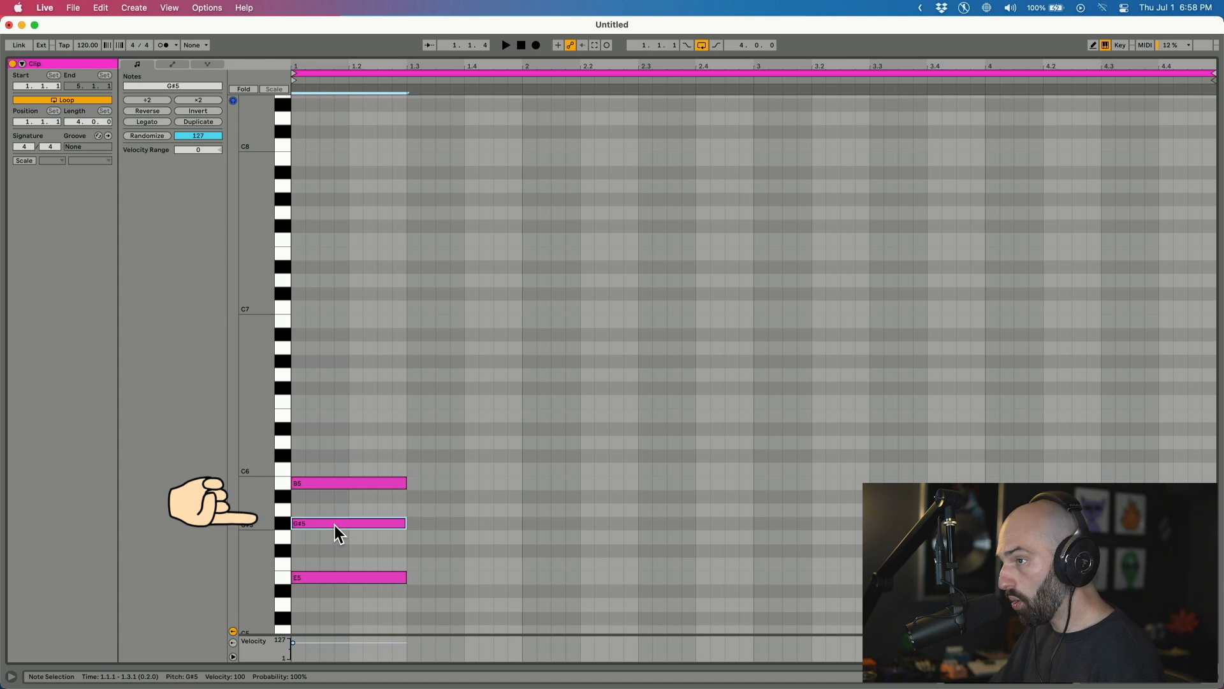
click(338, 483)
drag(495, 423, 409, 518)
click(404, 523)
key(Down)
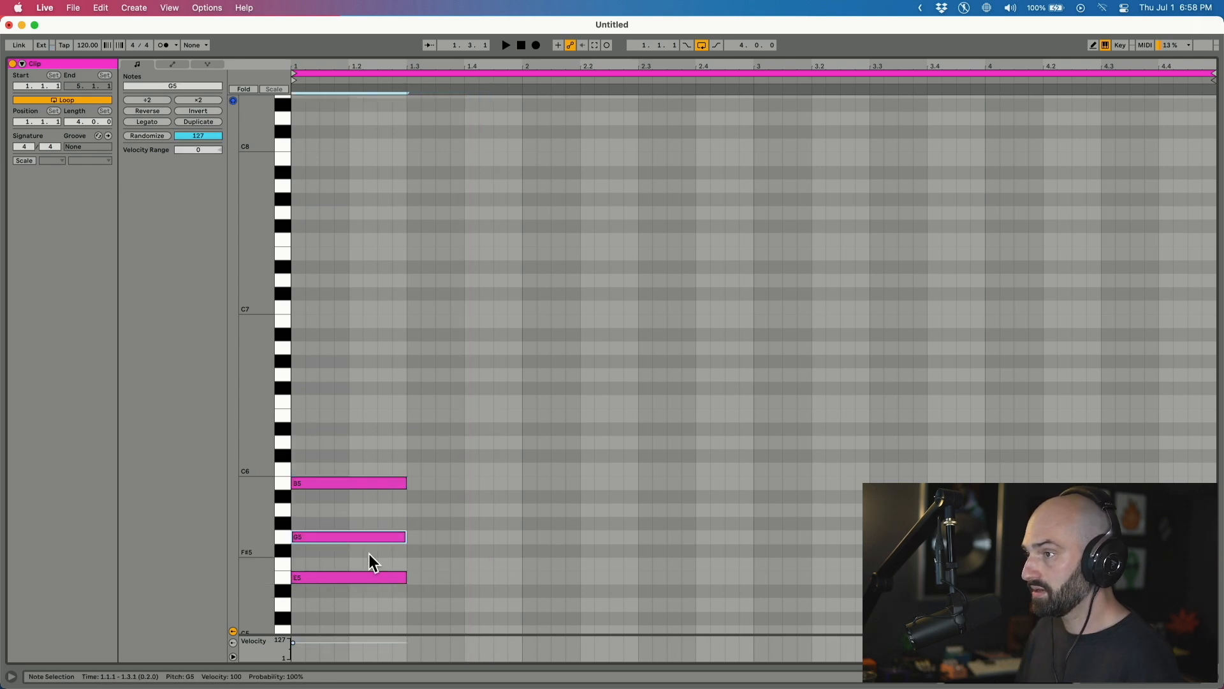
Compare G#5 against G5 again, keep the minor G5, and switch on the clip's Scale setting.
drag(523, 439, 451, 577)
click(402, 537)
key(Up)
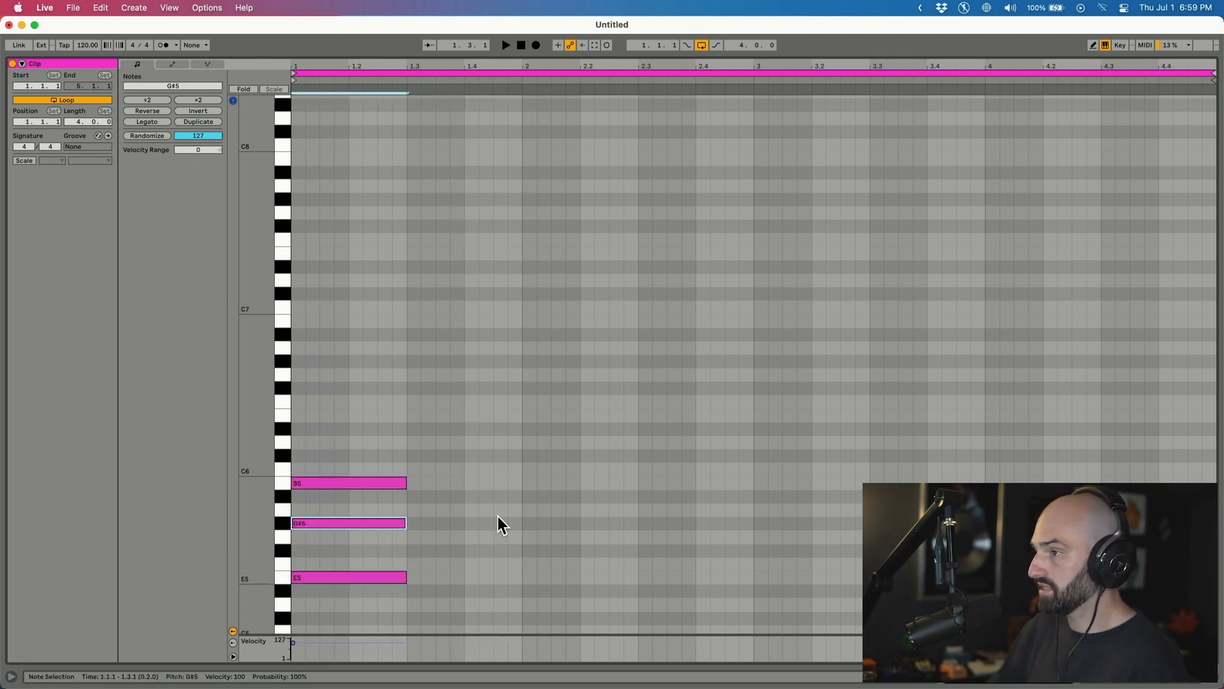
drag(481, 444, 569, 582)
click(403, 526)
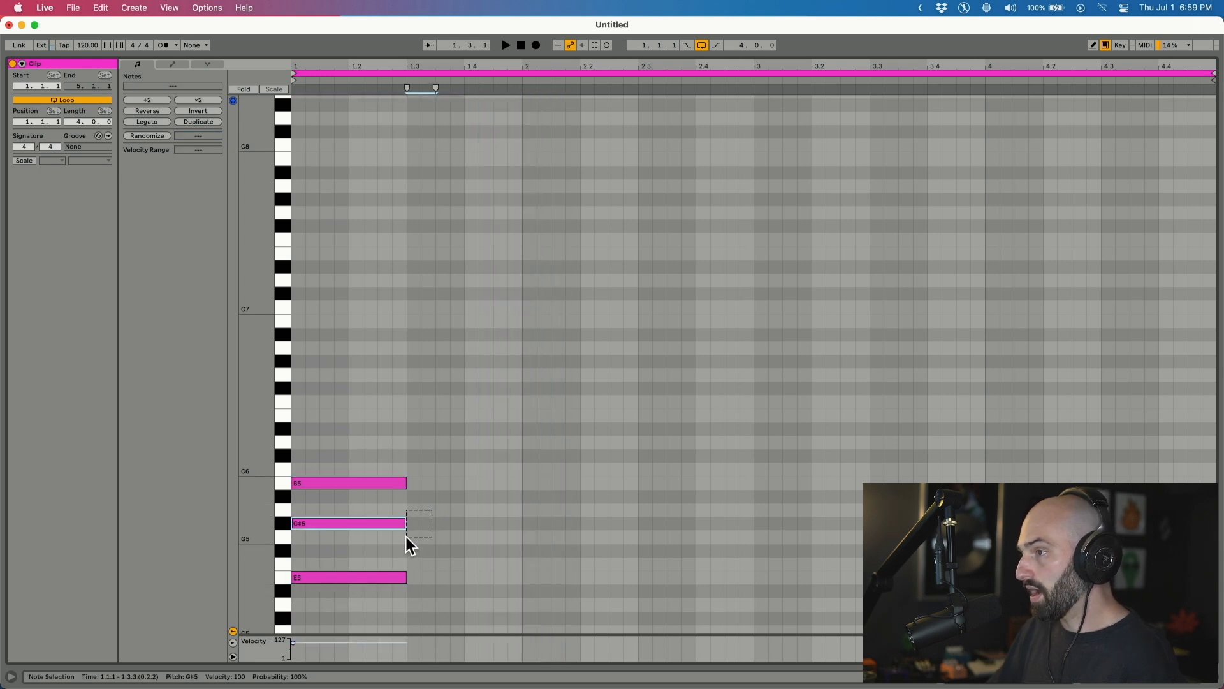
key(Down)
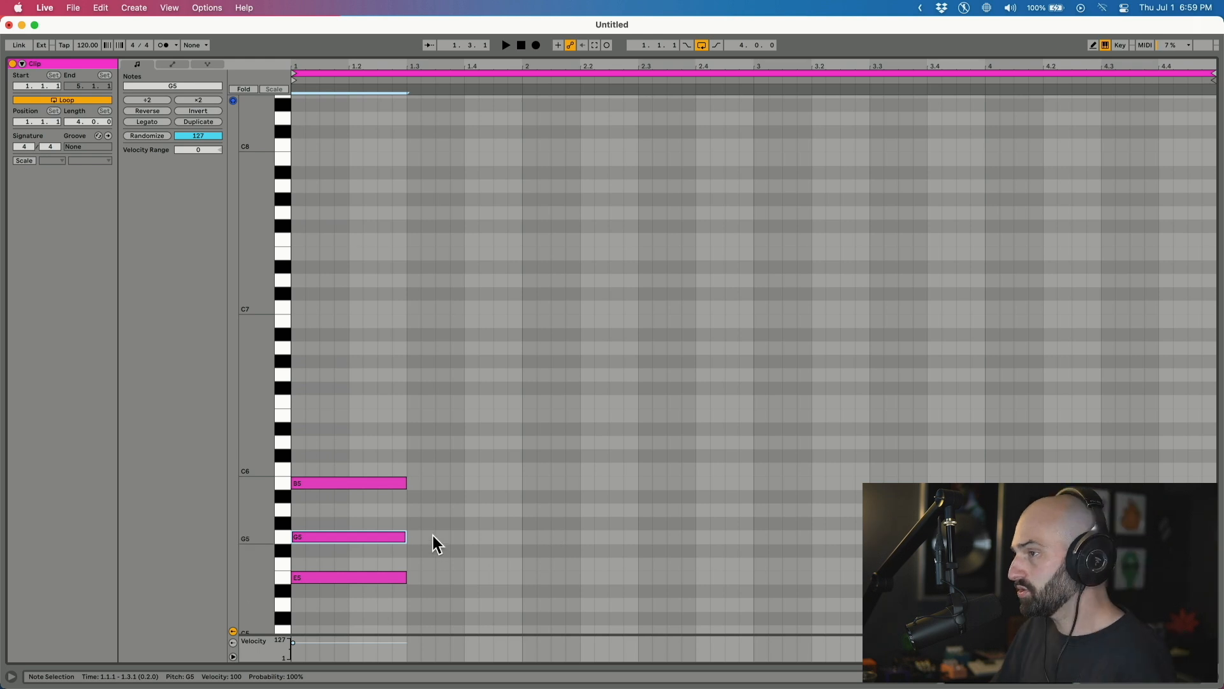
click(361, 580)
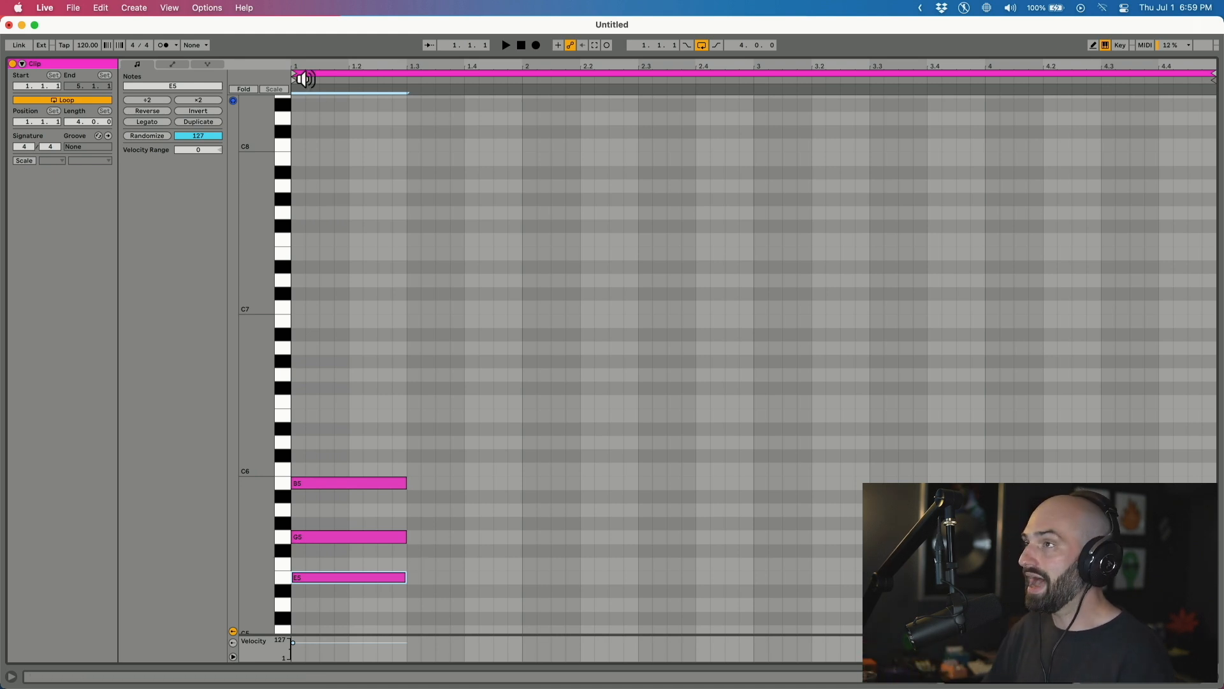
click(19, 162)
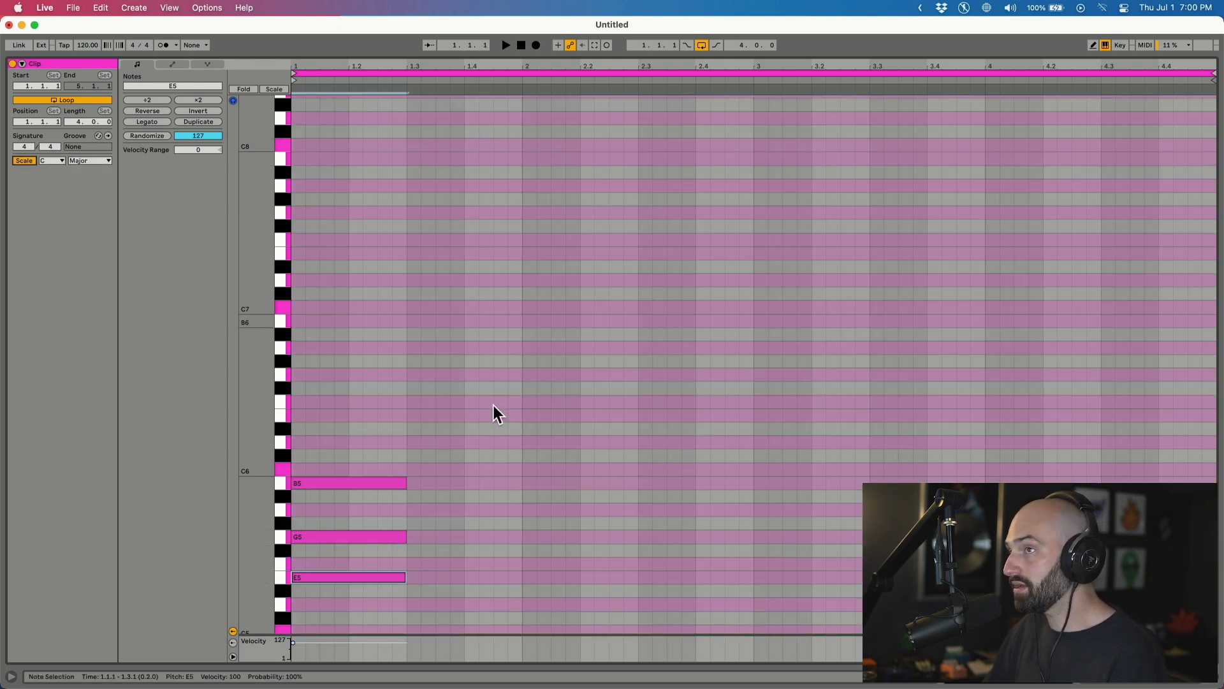
Set the clip's scale root note to E, making it E Minor.
click(55, 165)
click(51, 208)
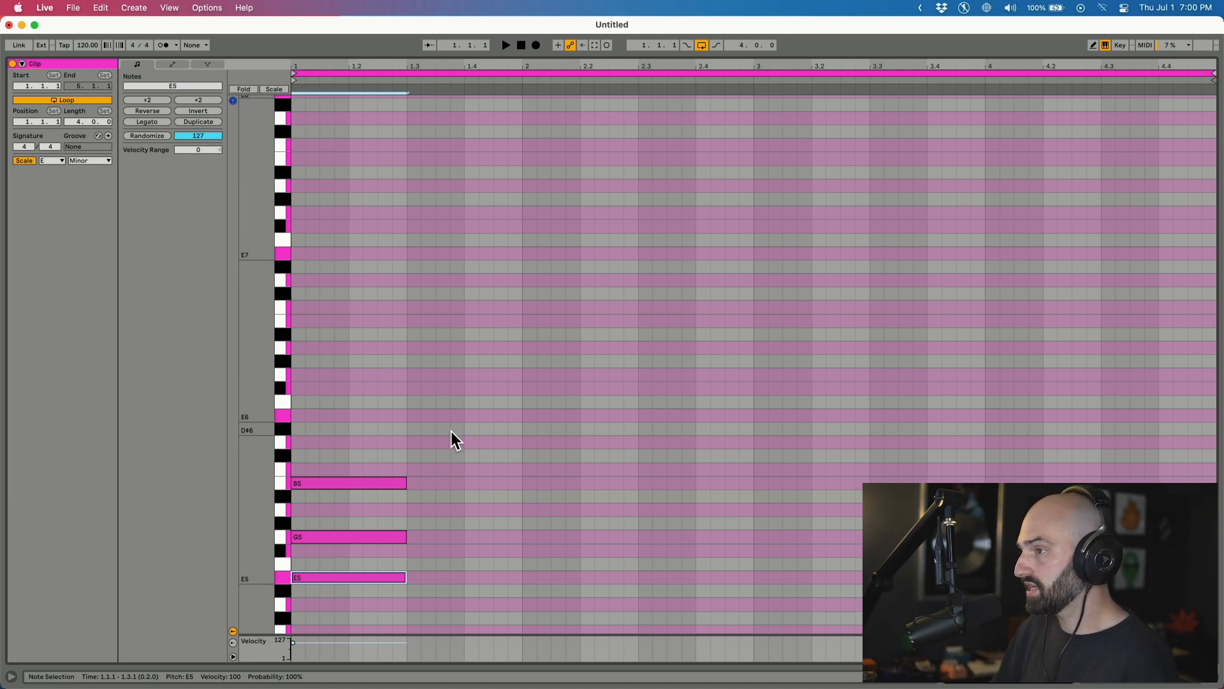
Copy the E minor chord to beat 1.3 and transpose it to B5, D6, F#6.
drag(449, 426, 305, 620)
drag(329, 575, 442, 538)
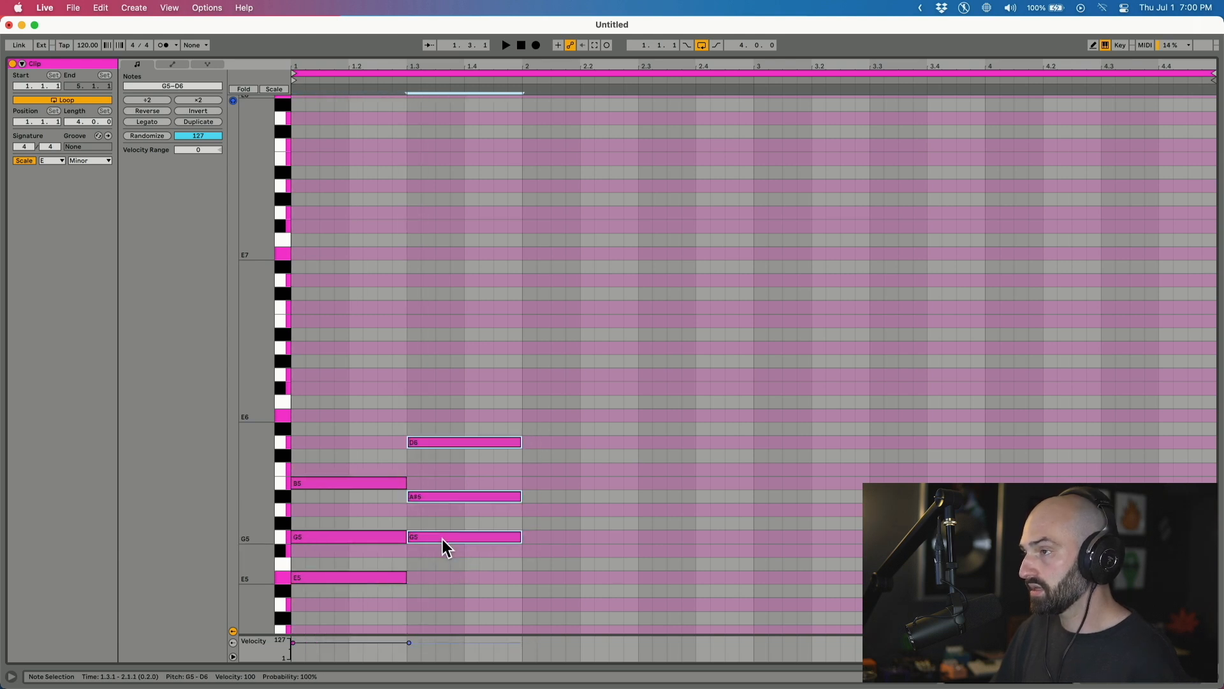
drag(315, 400, 338, 657)
drag(507, 338, 472, 630)
drag(457, 535, 454, 485)
drag(464, 267, 476, 541)
Draw a B4, D5, F#5 chord at bar 2.
double_click(527, 605)
drag(527, 608, 638, 627)
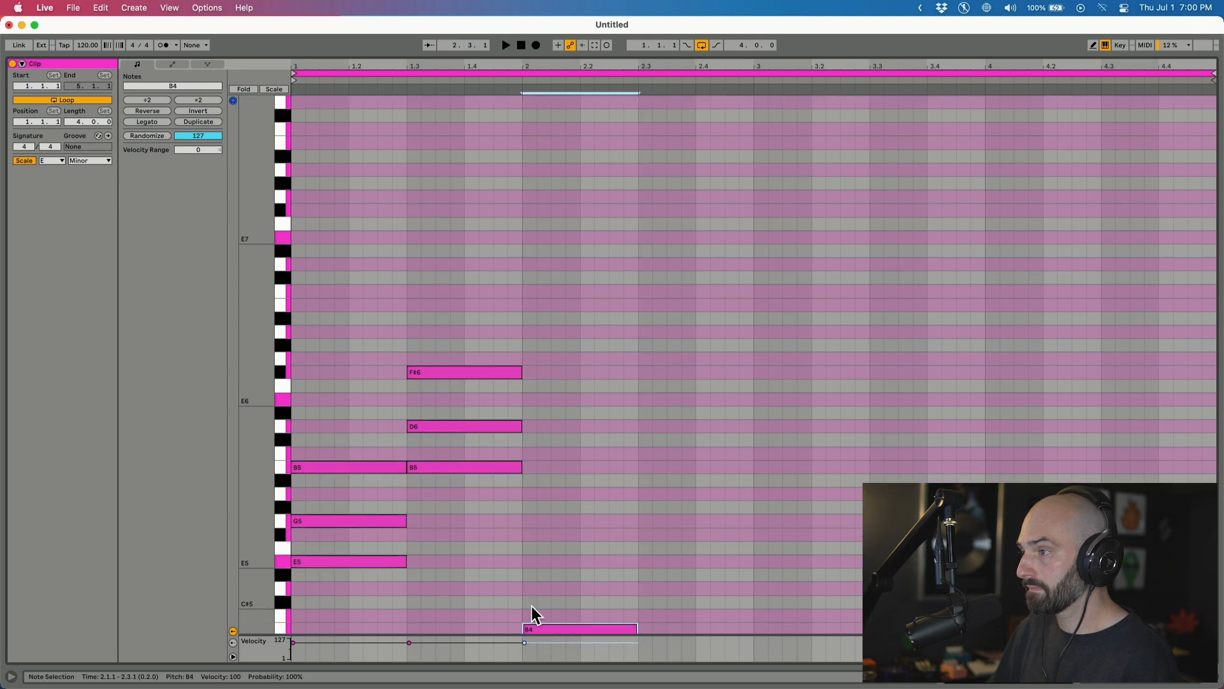
double_click(524, 589)
drag(536, 588, 615, 588)
double_click(527, 534)
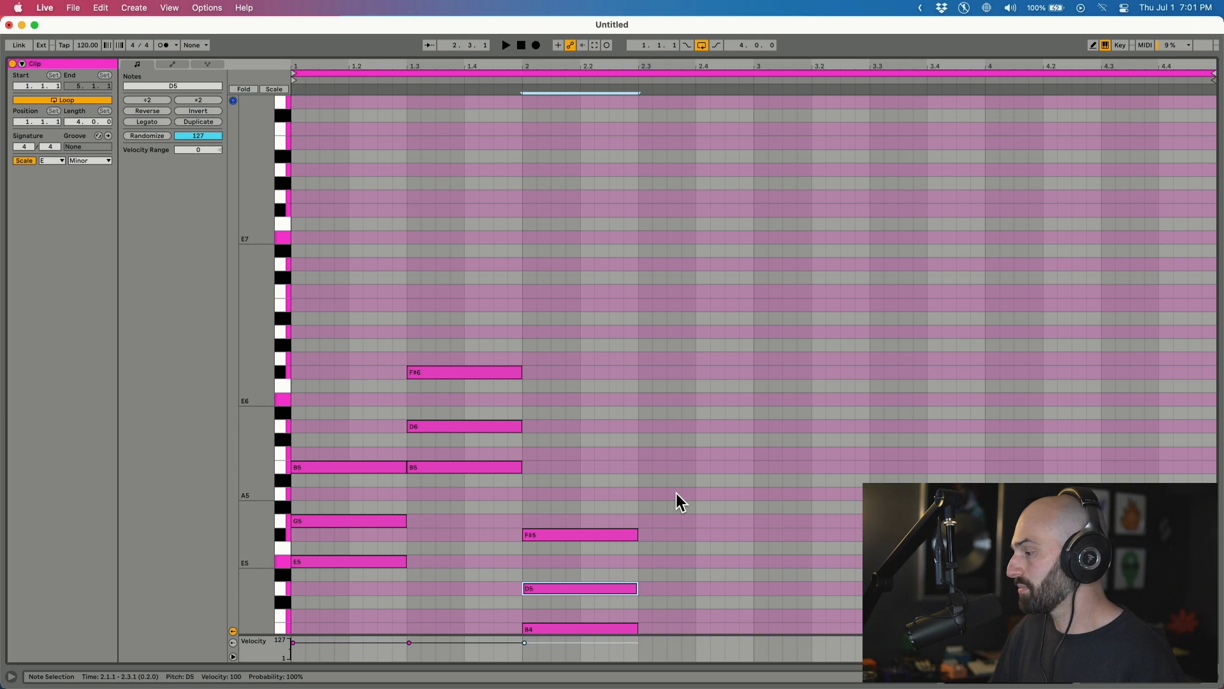
Audition the chords, then draw D5, F#5 and A5 at beat 2.3, each lasting until bar 3.
key(space)
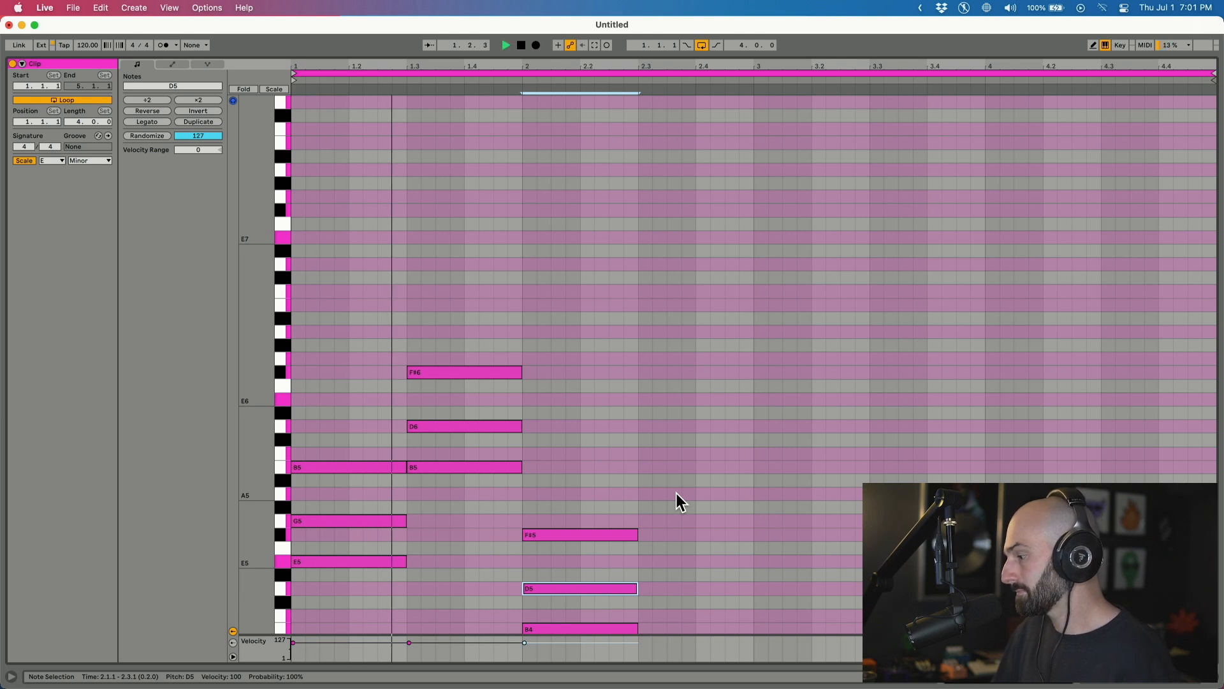
key(space)
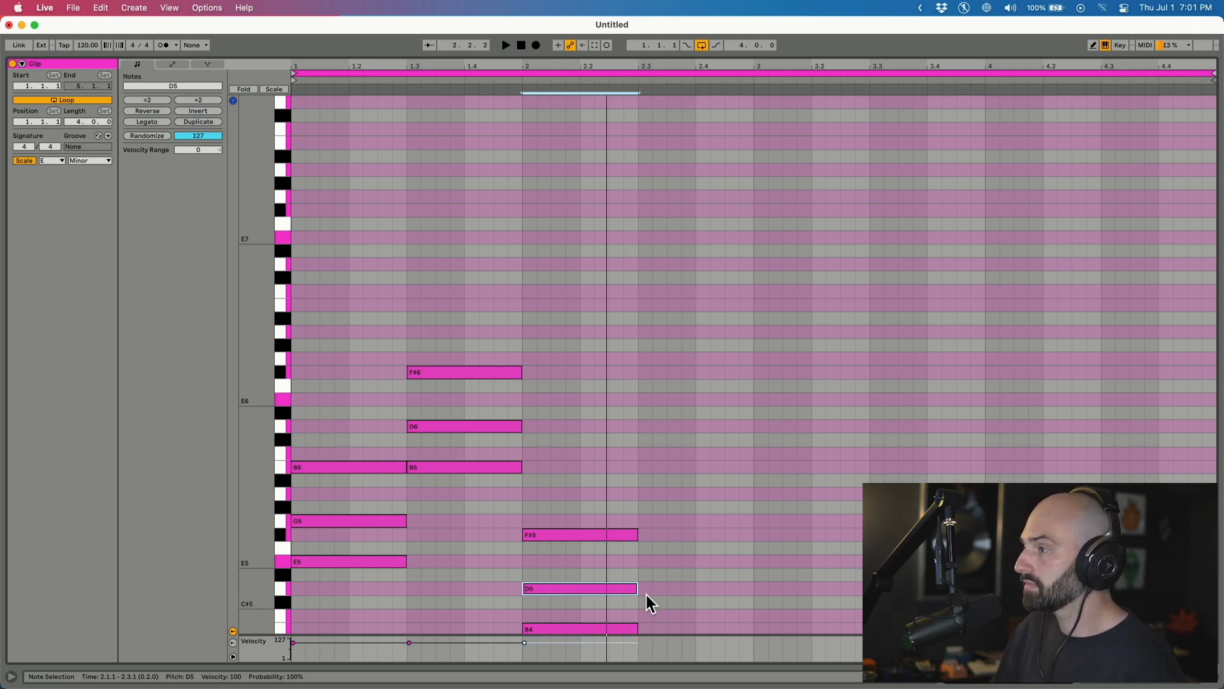
double_click(644, 589)
drag(651, 589, 753, 589)
double_click(647, 535)
drag(651, 534, 751, 534)
double_click(645, 495)
drag(645, 493, 753, 493)
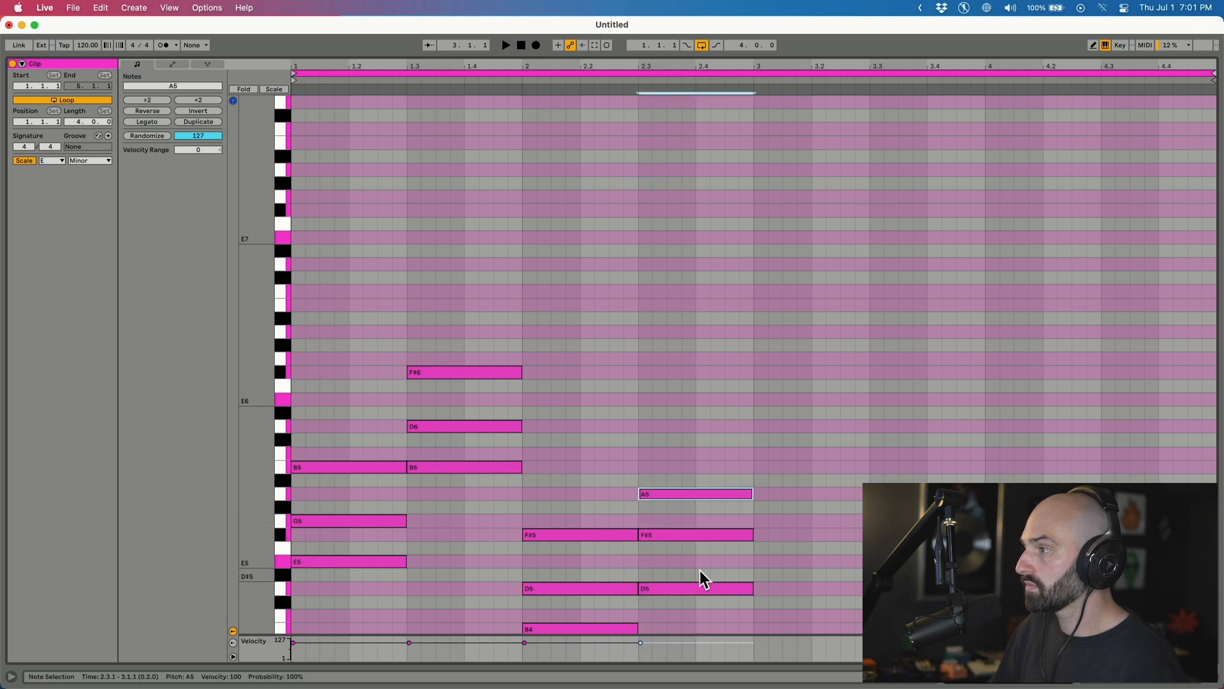
Play the four-chord progression and lower the F#5 at 2.3 to F5.
click(688, 586)
click(667, 536)
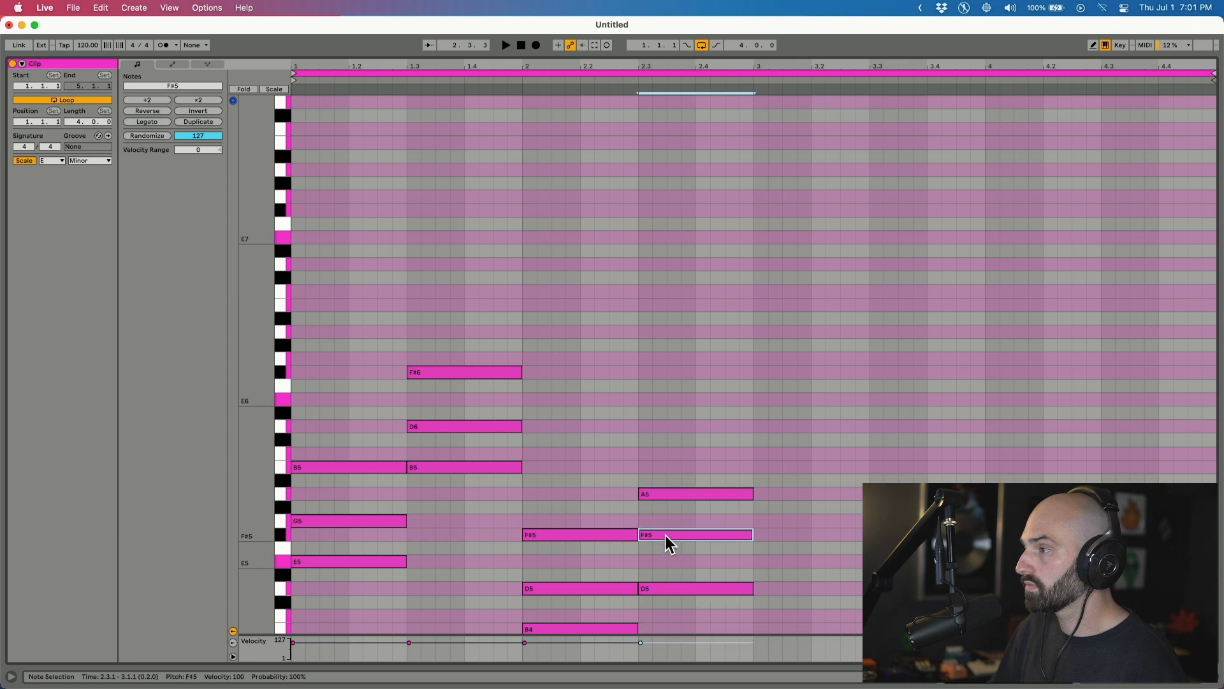
key(space)
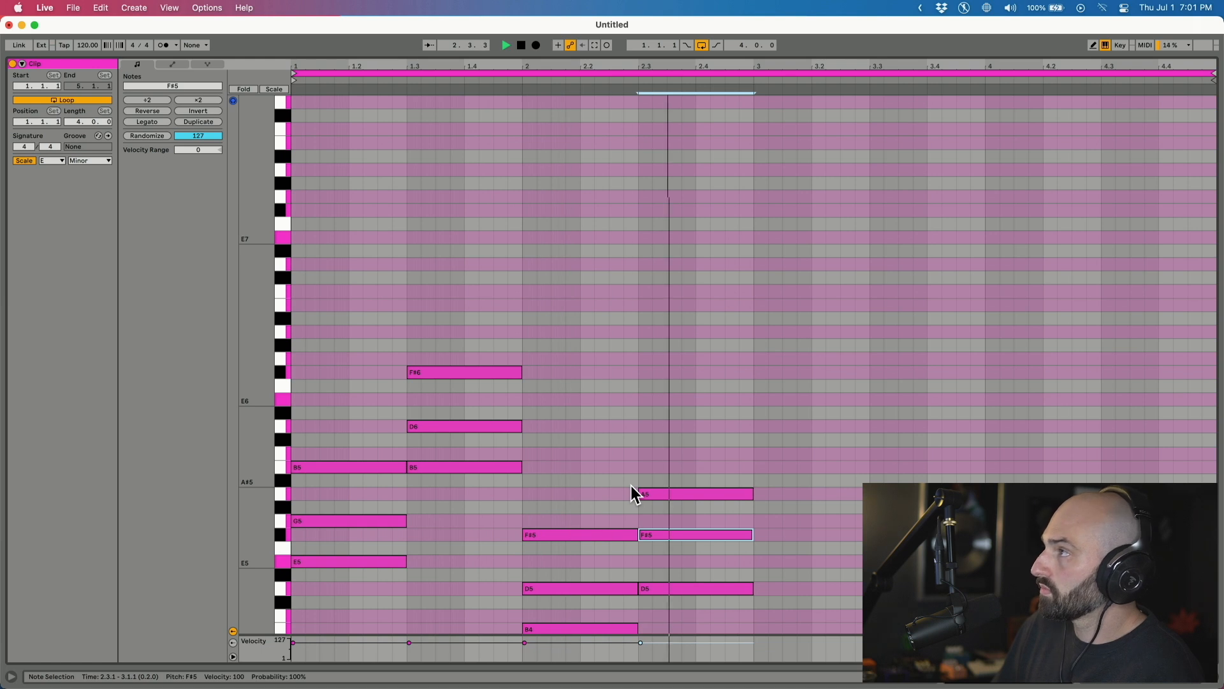
key(space)
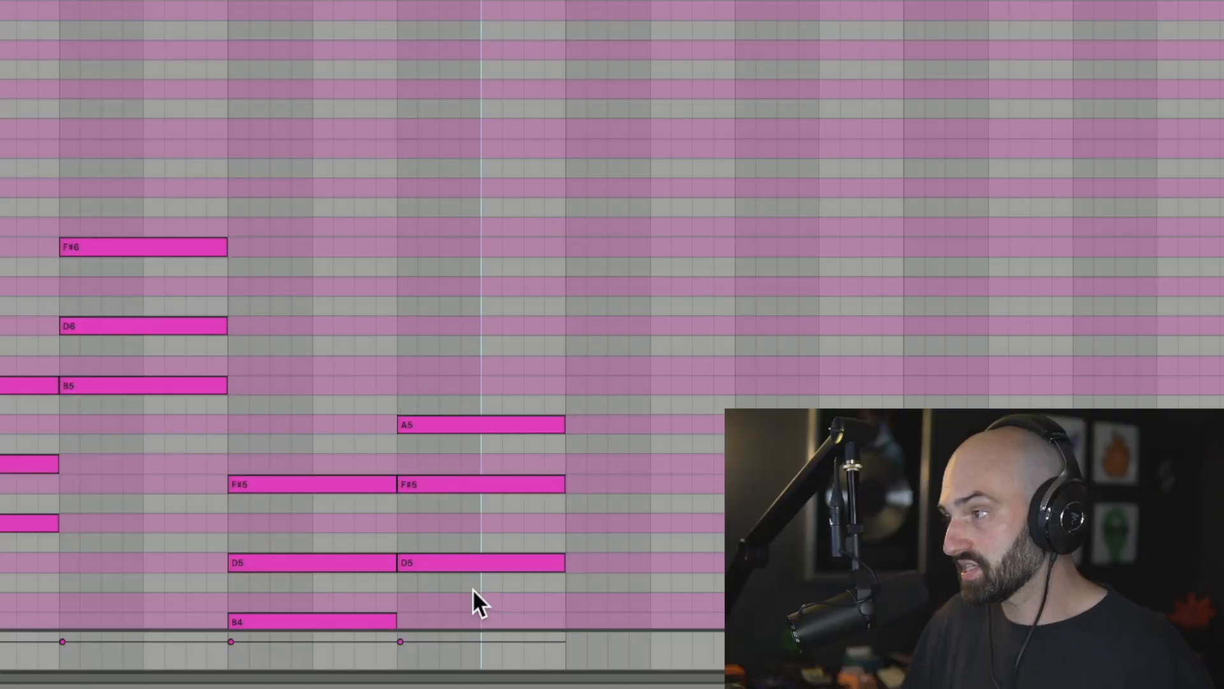
drag(690, 607, 702, 495)
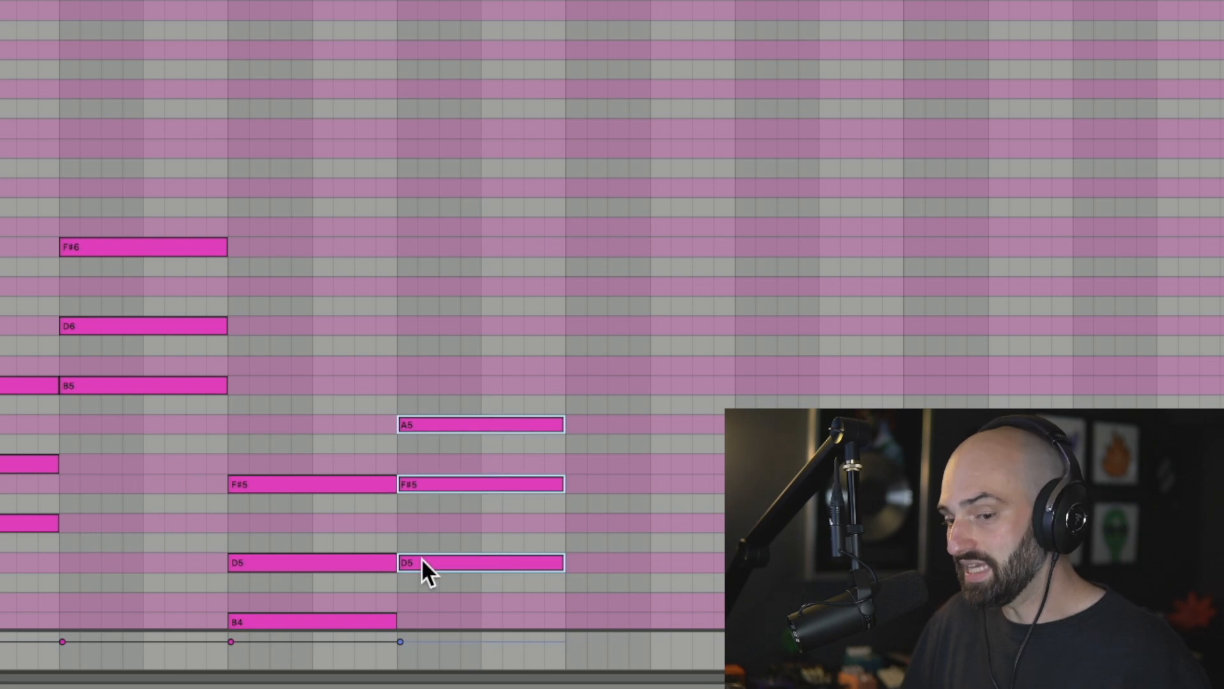
click(440, 485)
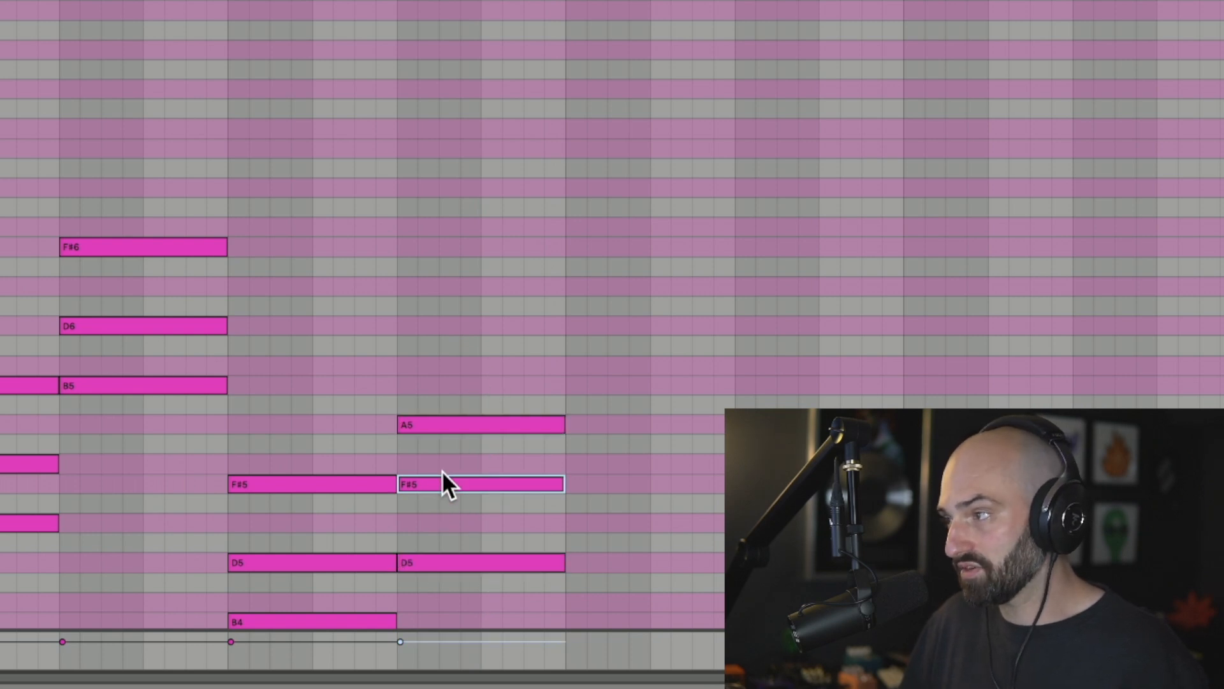
key(Down)
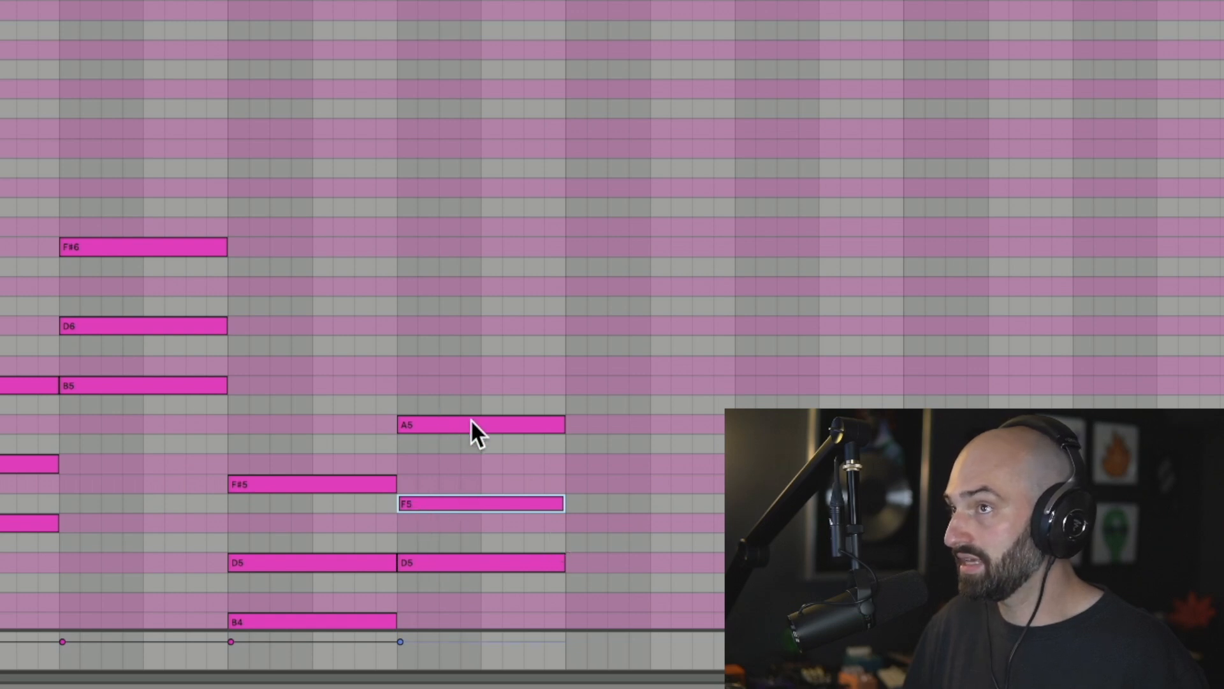
Return the note to F#5 and play the progression again.
key(Up)
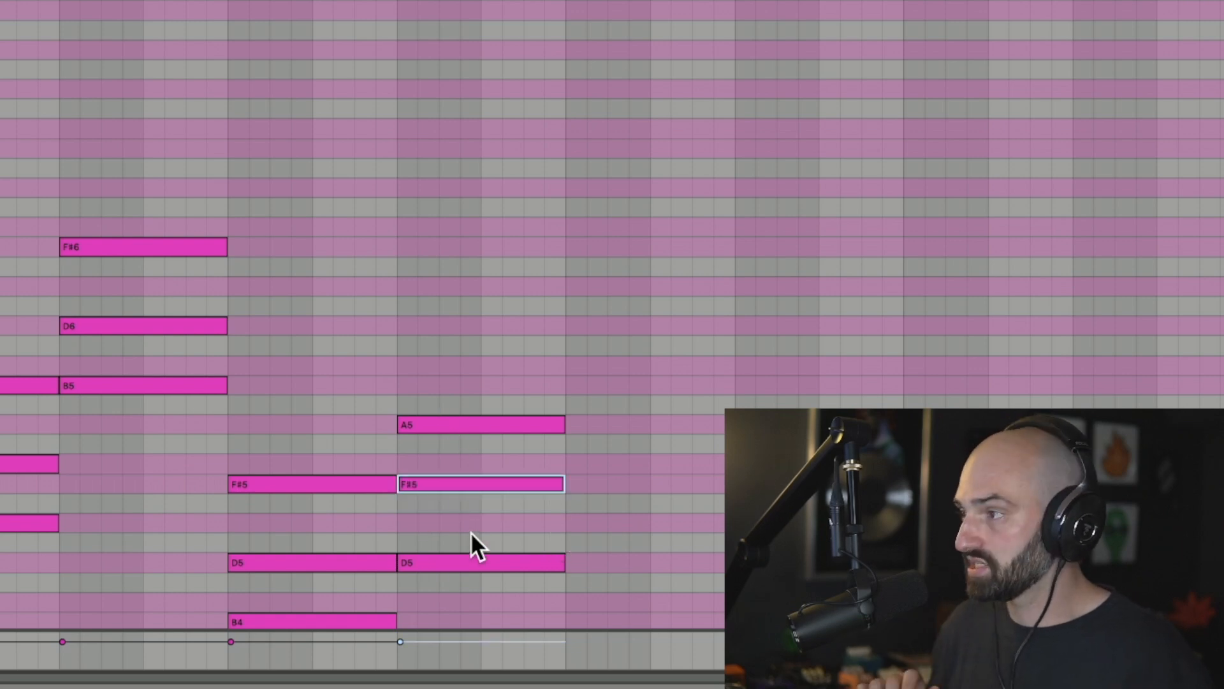
key(space)
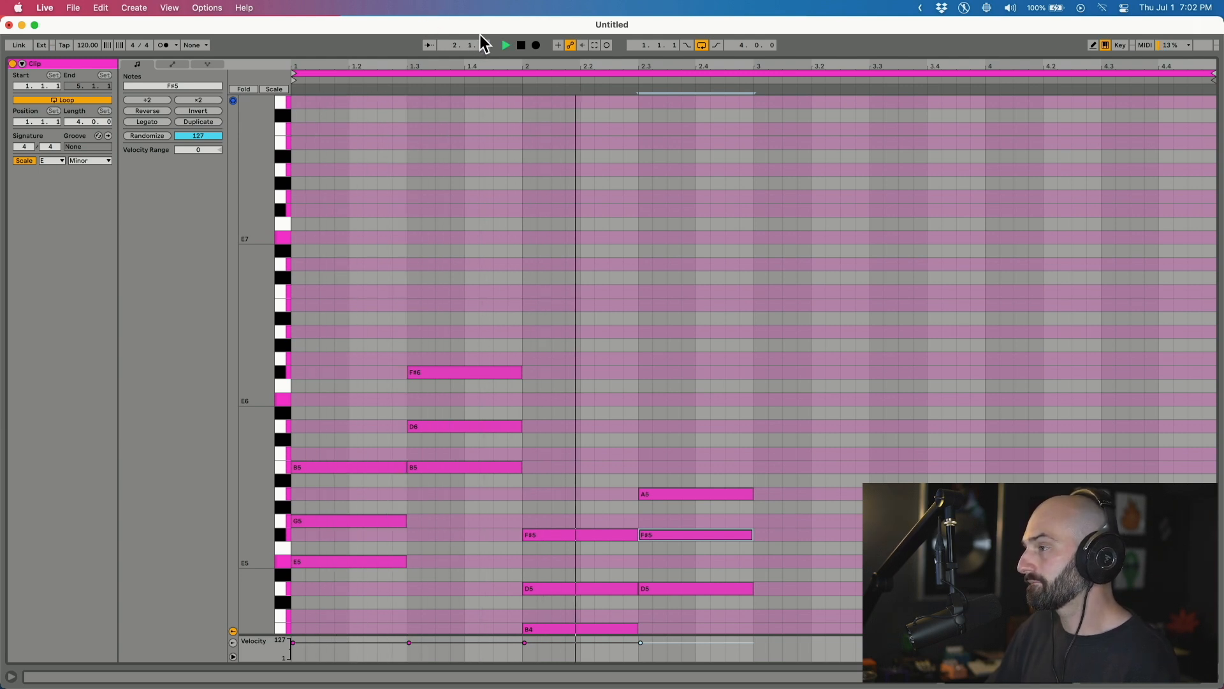
click(515, 227)
key(space)
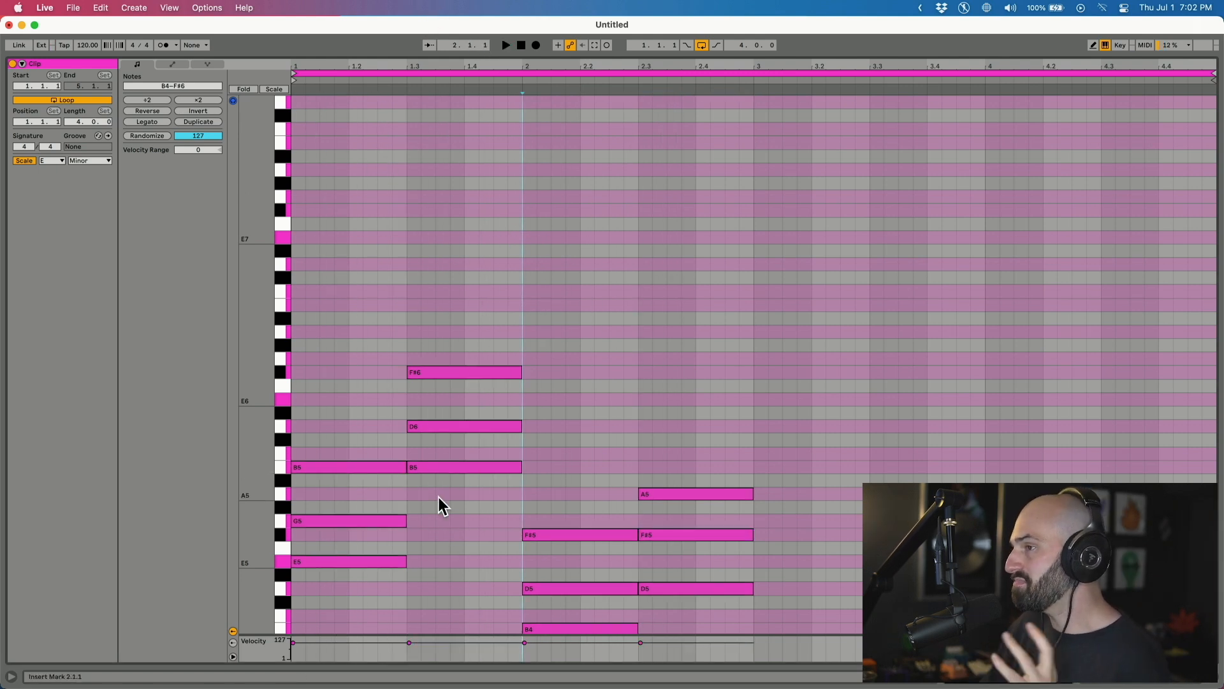
Move the first chord's G5 up an octave to G6.
drag(431, 505, 382, 531)
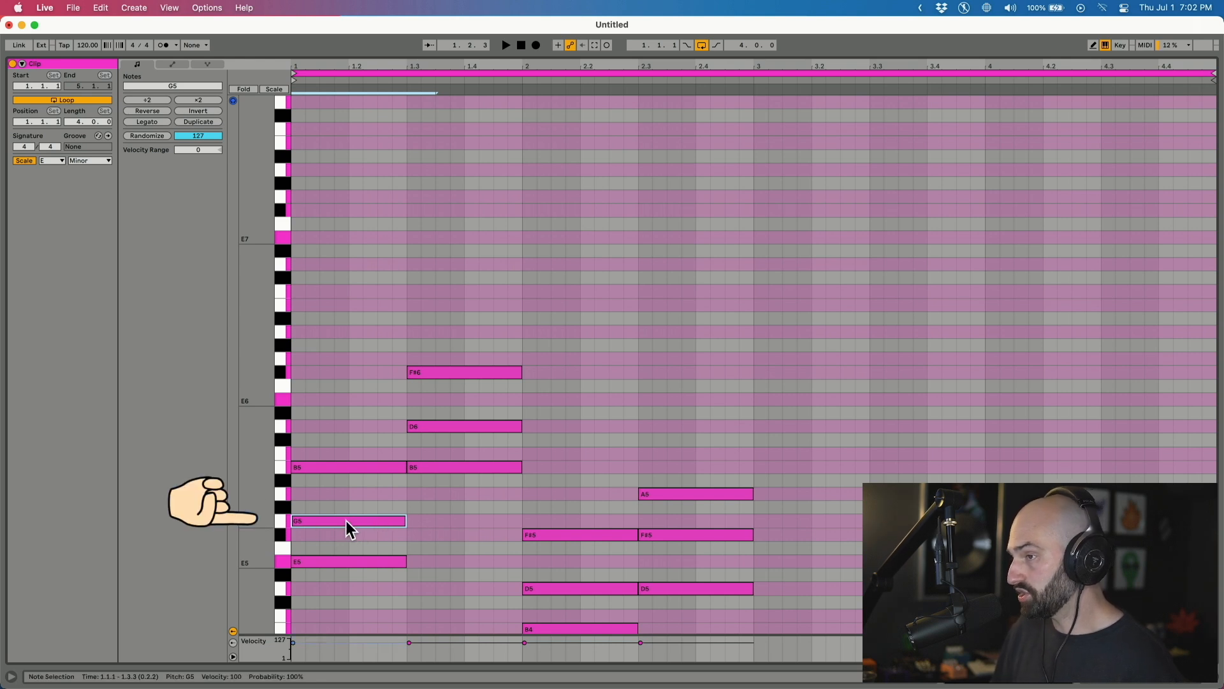
key(shift+Up)
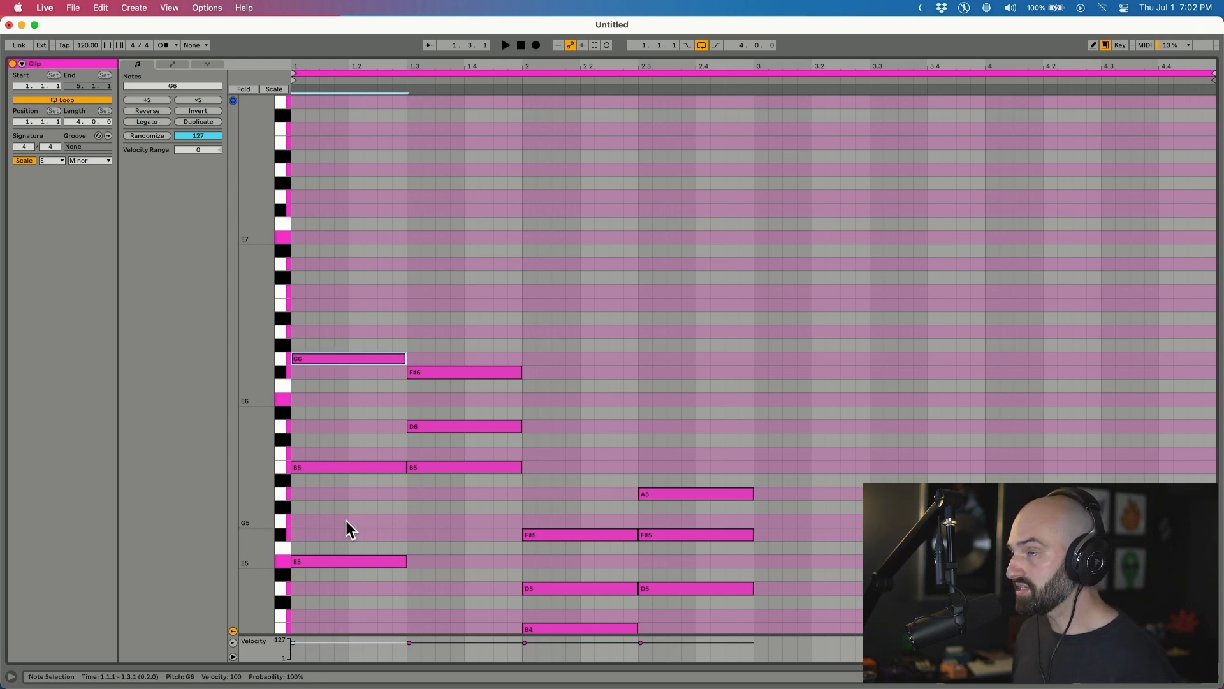
key(shift+Down)
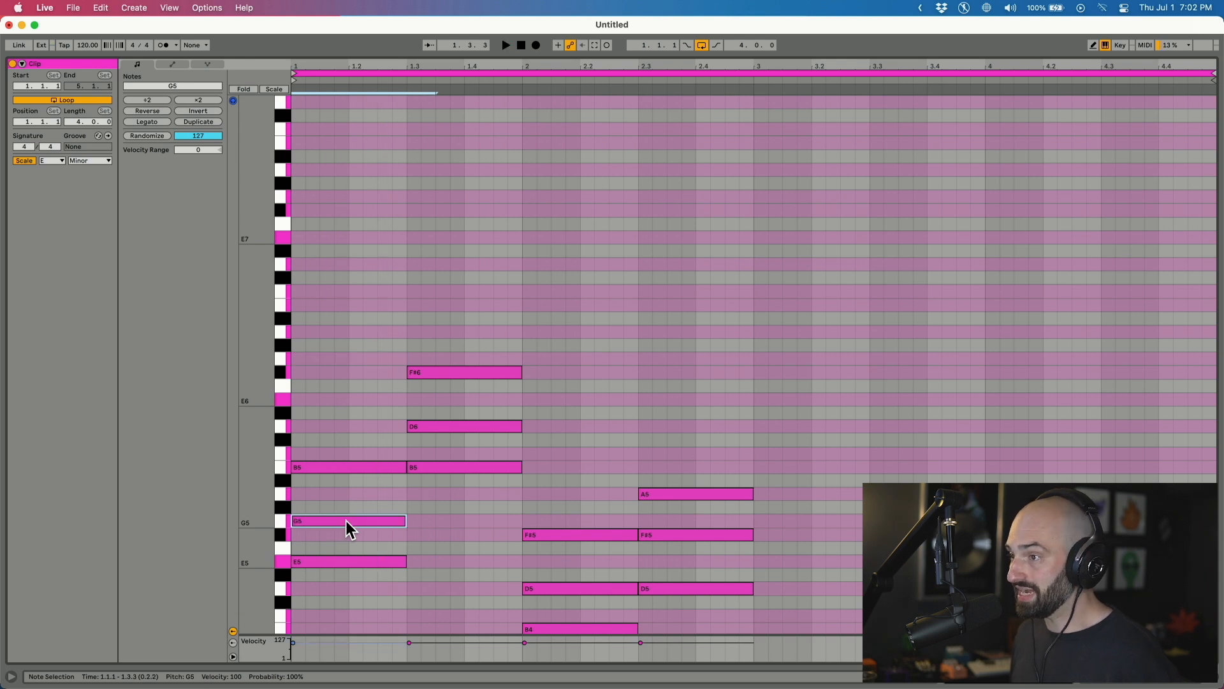
key(shift+Up)
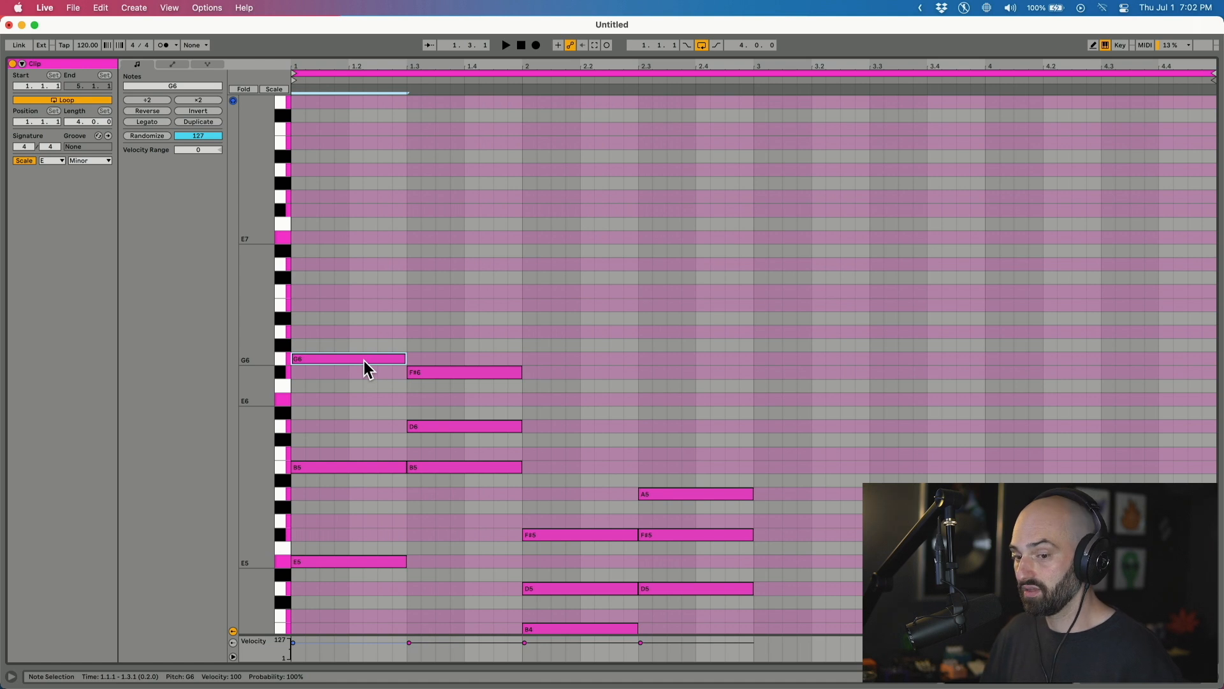
Add a B6 copy an octave above the first chord's B5 and play the result.
click(317, 463)
key(super)
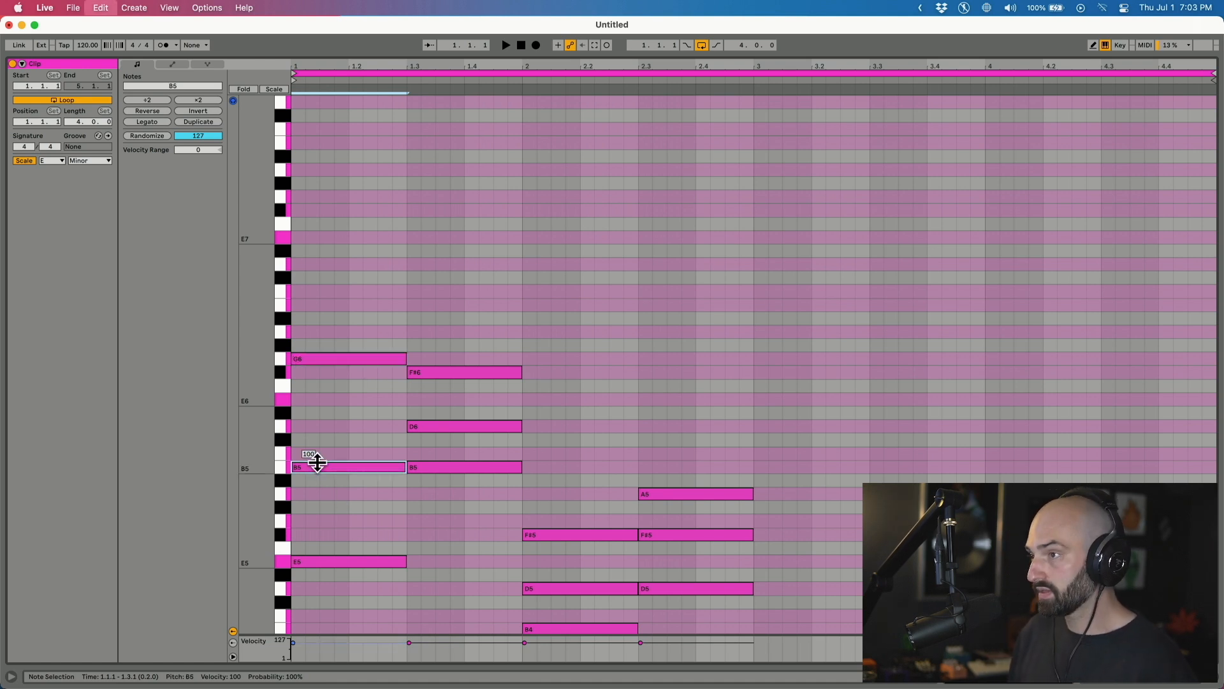
key(alt+shift+Up)
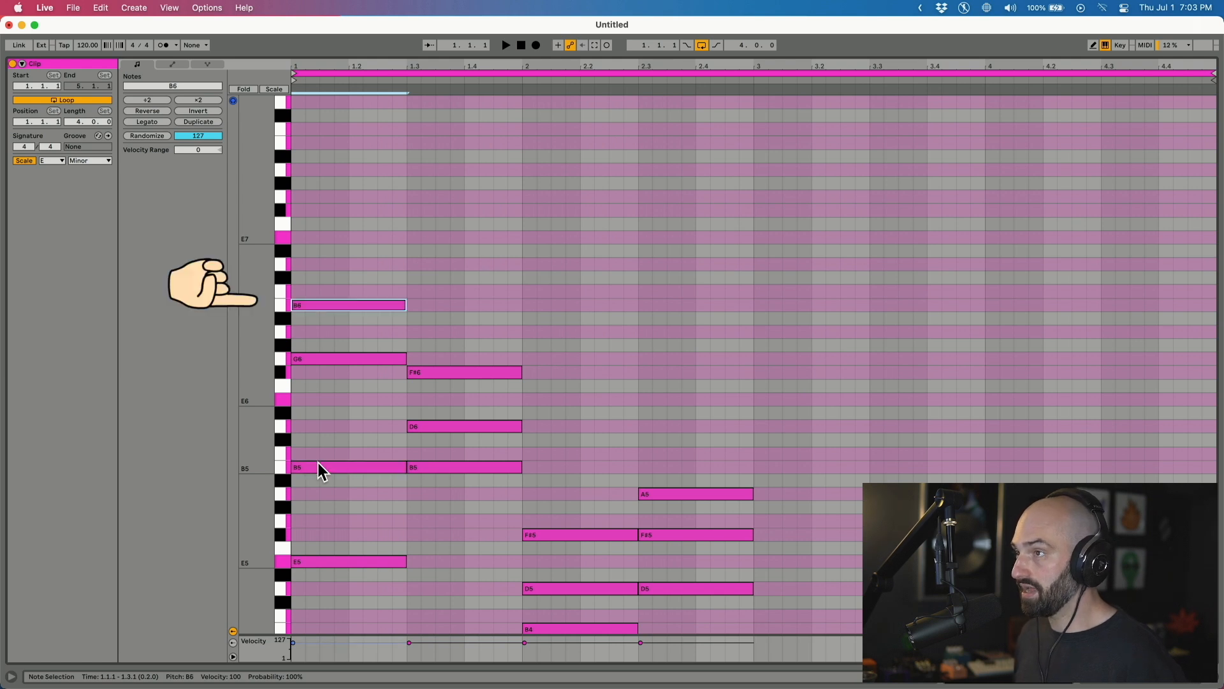
key(space)
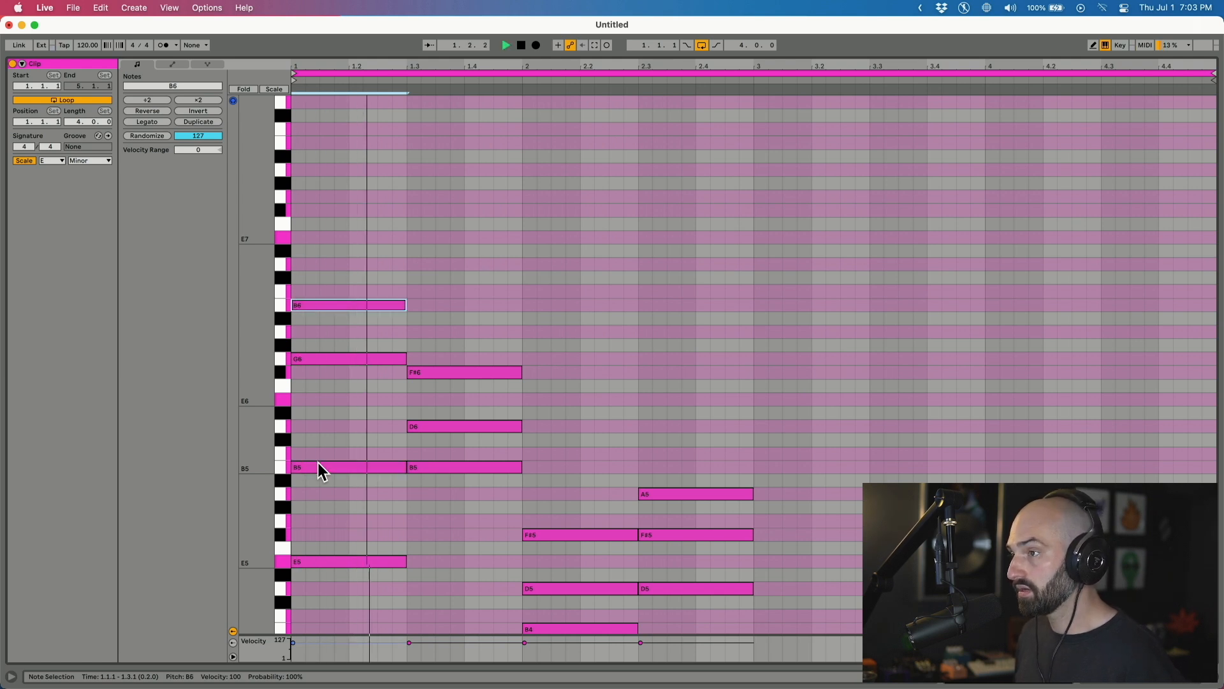
Move every note in the clip down an octave and play it back.
drag(357, 192, 293, 656)
key(super+a)
key(shift+Down)
key(space)
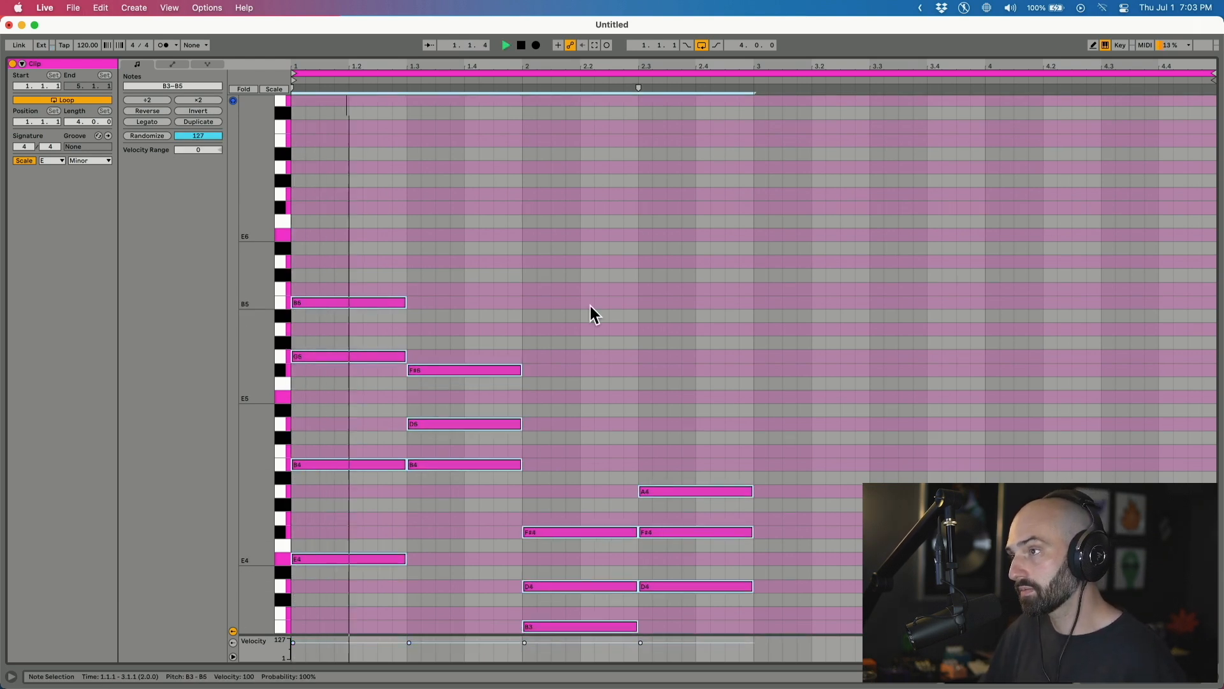
key(space)
Double the D5 and B4 at beat 1.3 an octave lower as D4 and B3, then play.
drag(460, 394, 449, 430)
key(super+c)
key(super+v)
key(shift+Down)
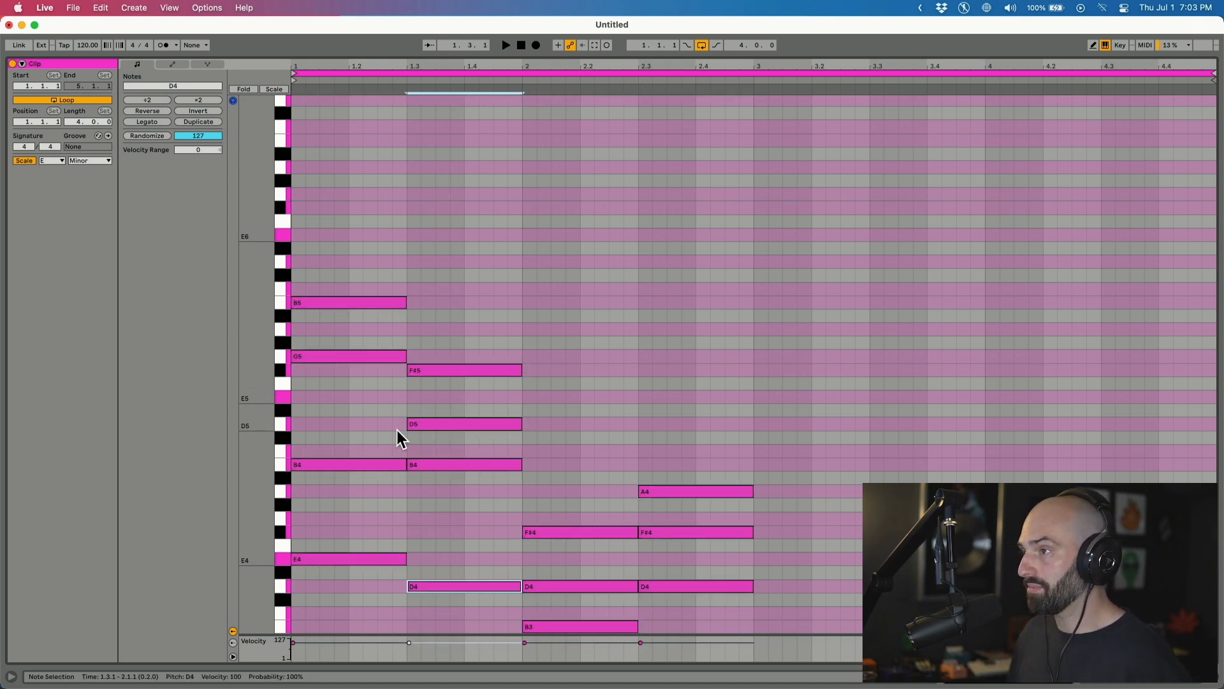
click(423, 468)
key(super+c)
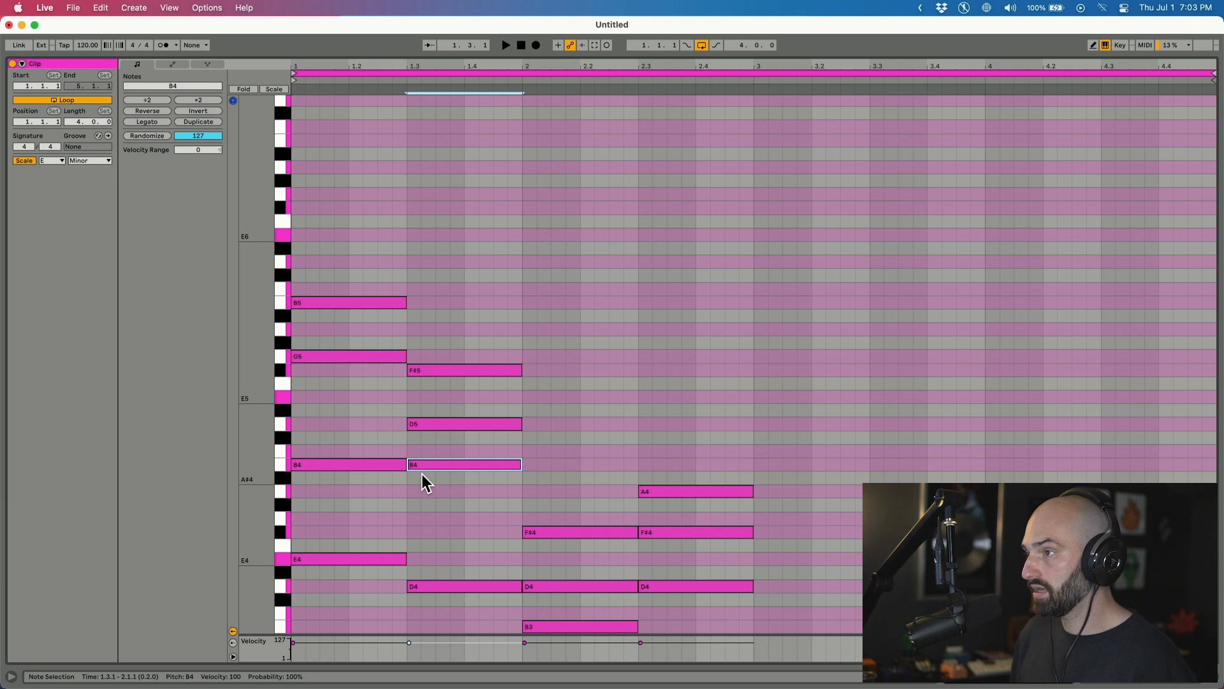
key(super+v)
key(shift+Down)
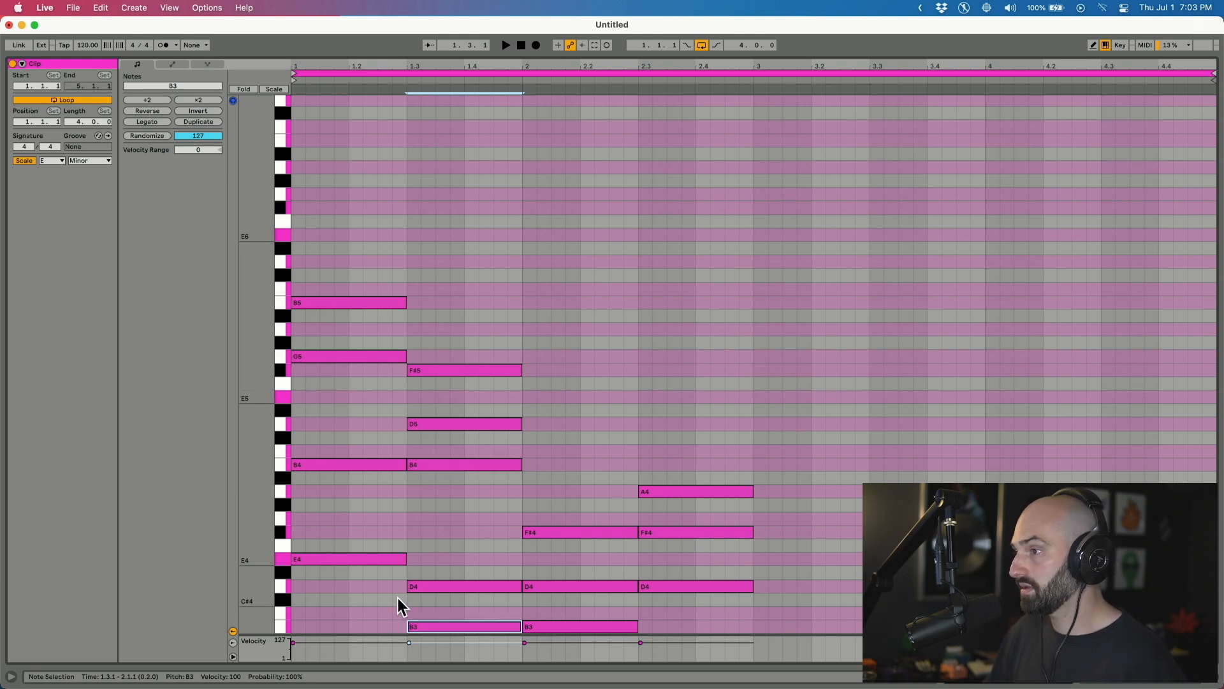
key(space)
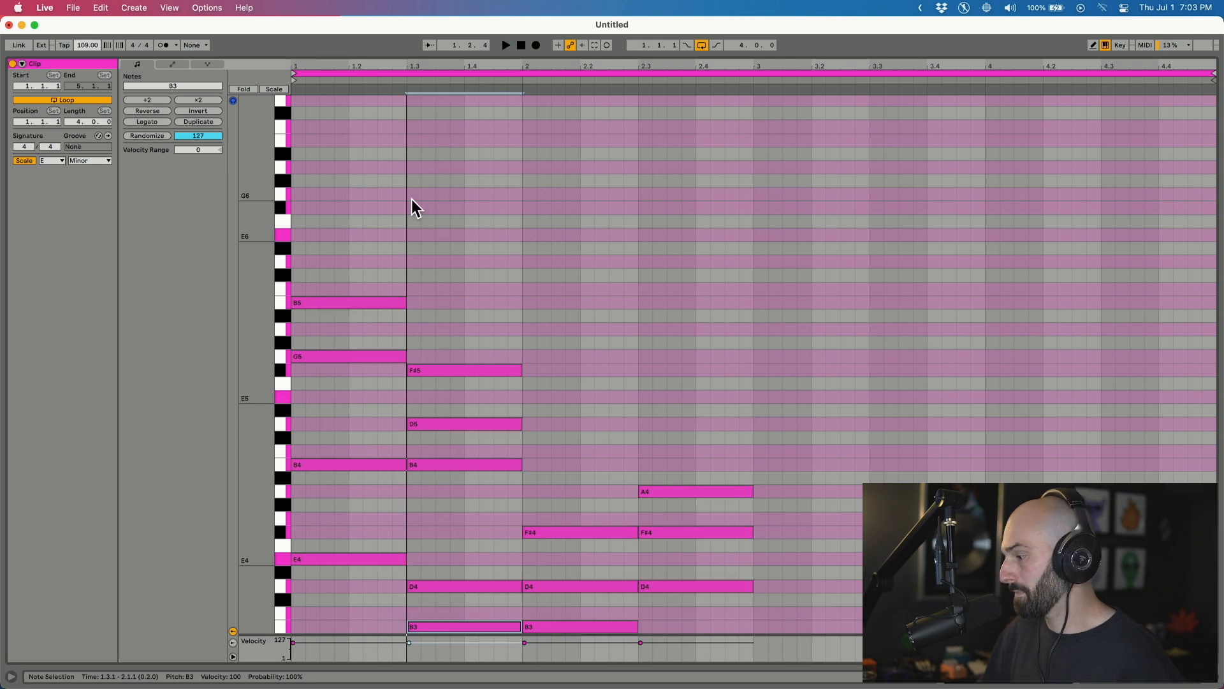
key(space)
Raise the D4 and F#4 at bar 2 an octave to D5 and F#5.
click(574, 572)
click(574, 572)
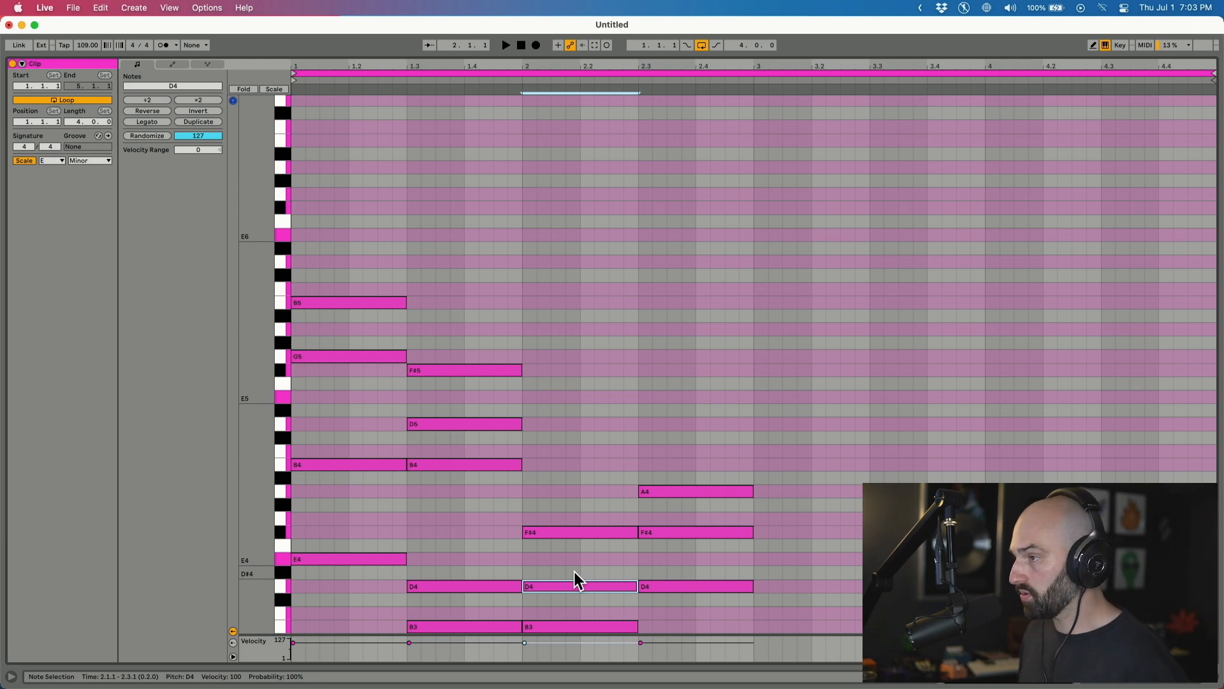
key(shift+Up)
click(583, 532)
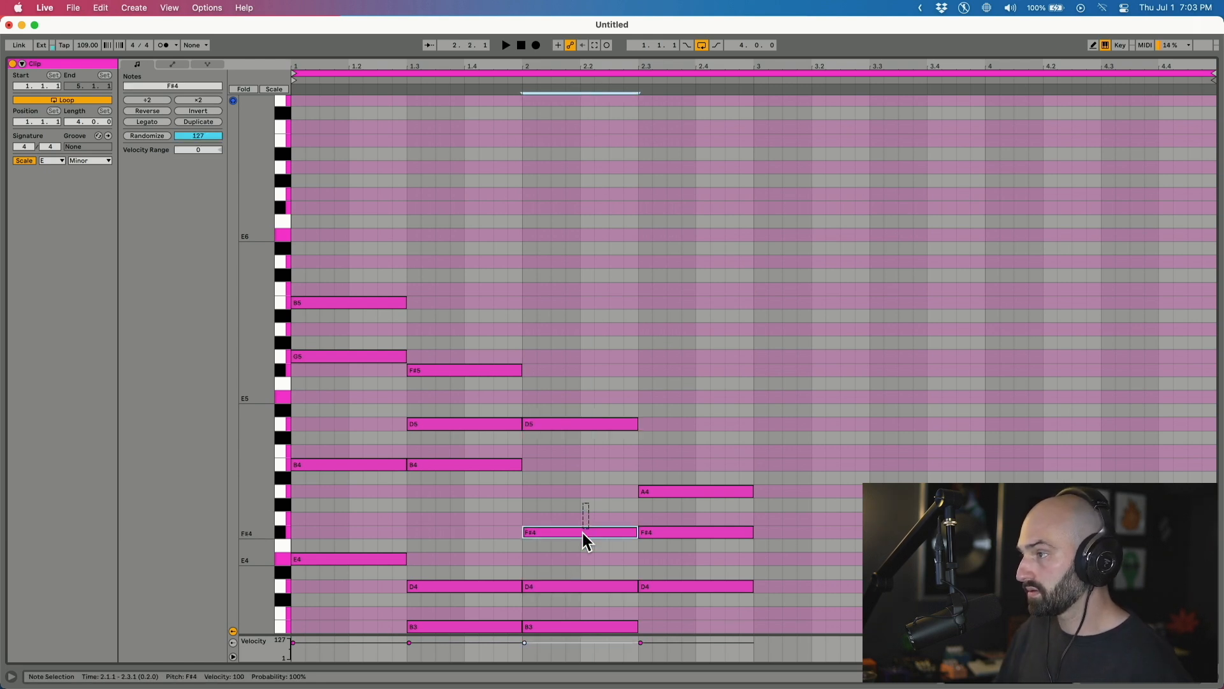
key(shift+Up)
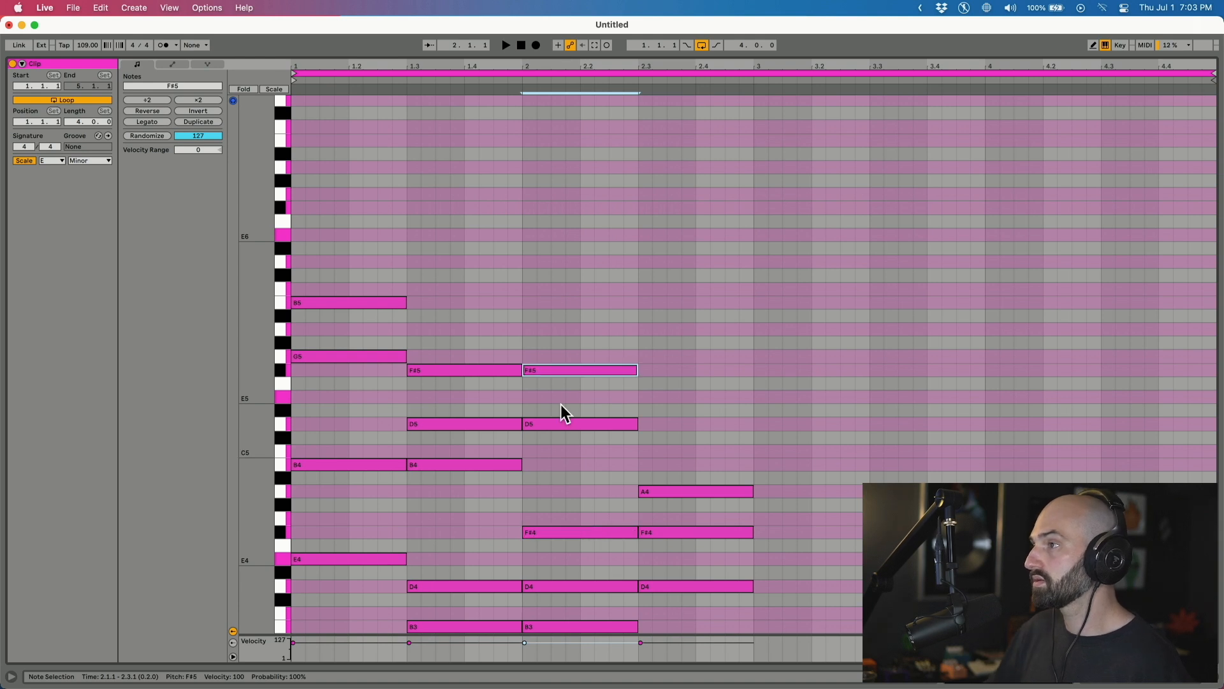
click(403, 77)
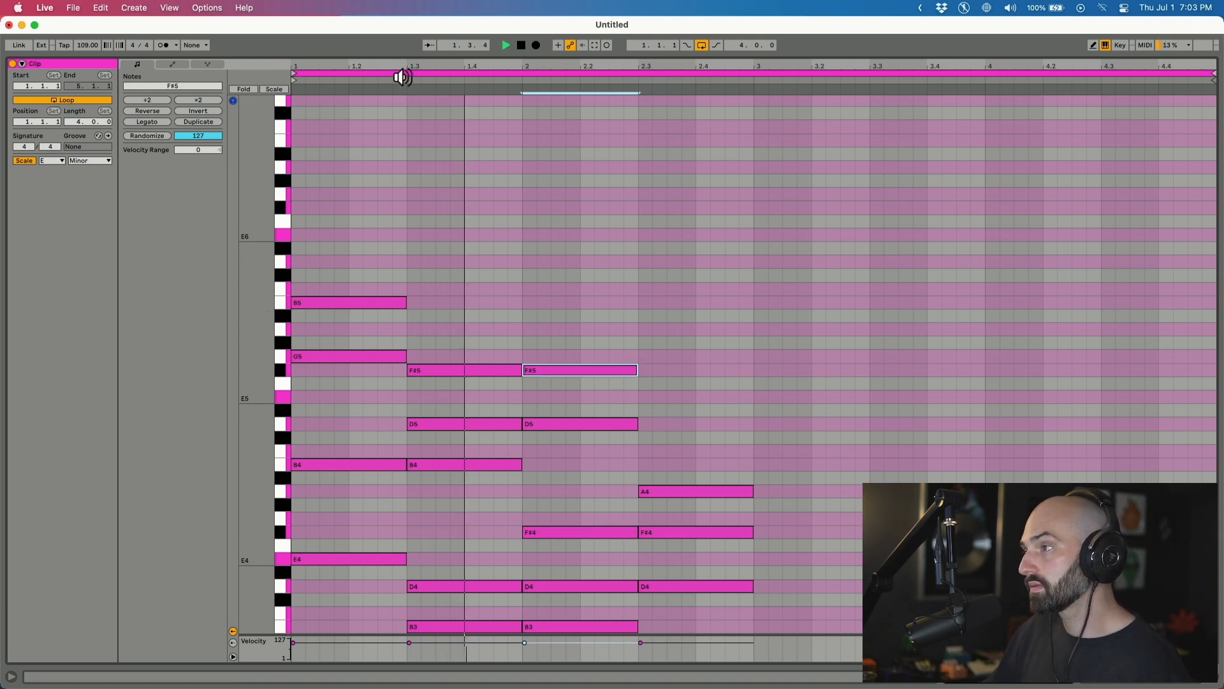
Add a D3 bass note under the chord at beat 2.3 by copying D4 an octave down.
scroll(581, 274, down, 3)
click(681, 520)
key(space)
key(Down)
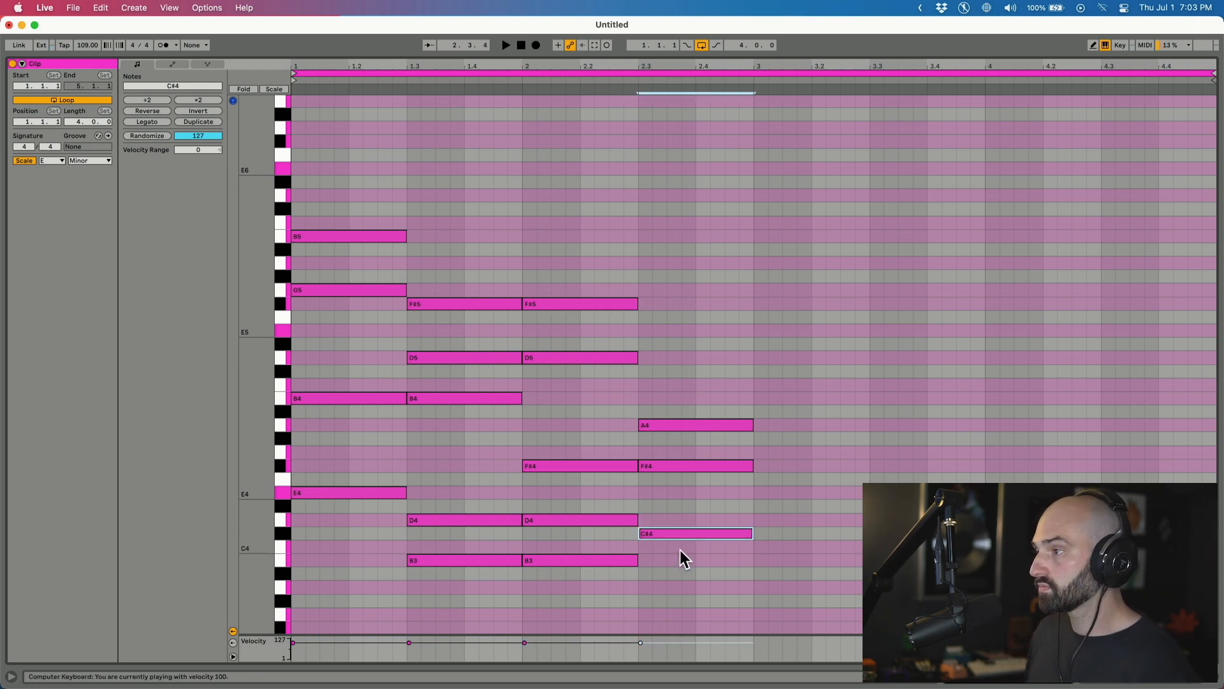
key(Up)
key(super+c)
key(super+v)
key(shift+Down)
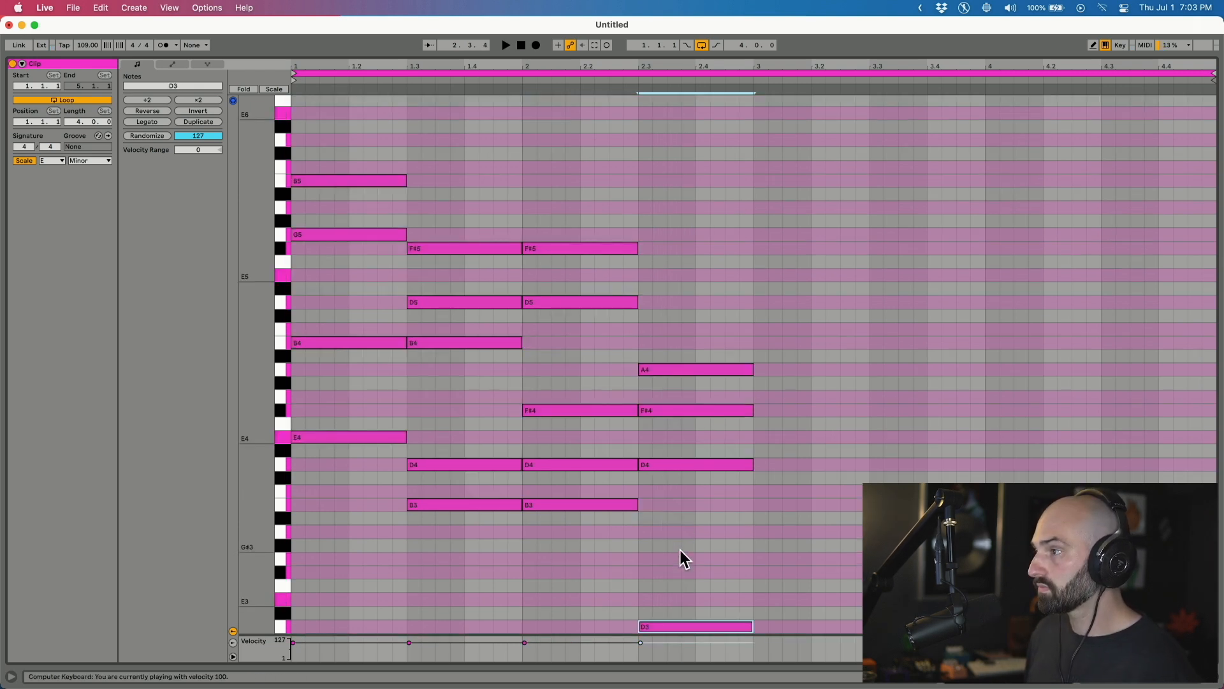
Add a B2 bass note as an octave-down copy of the B3 and play it.
click(551, 505)
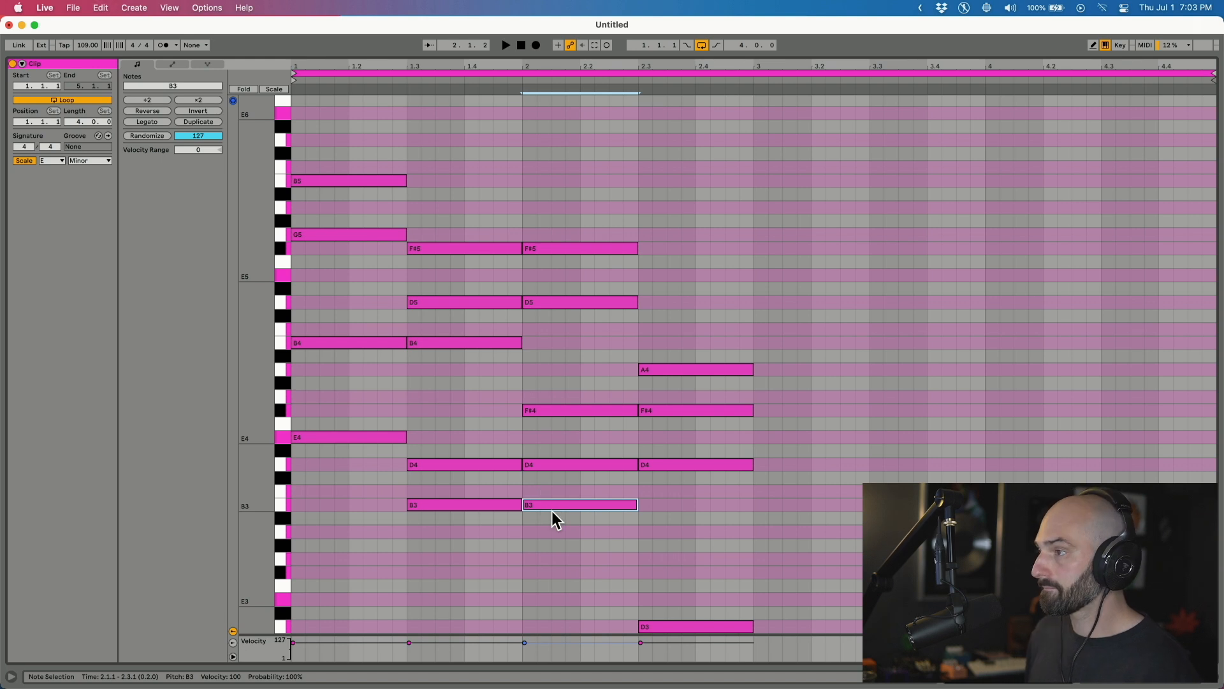
key(super+c)
key(super+v)
key(shift+Down)
key(space)
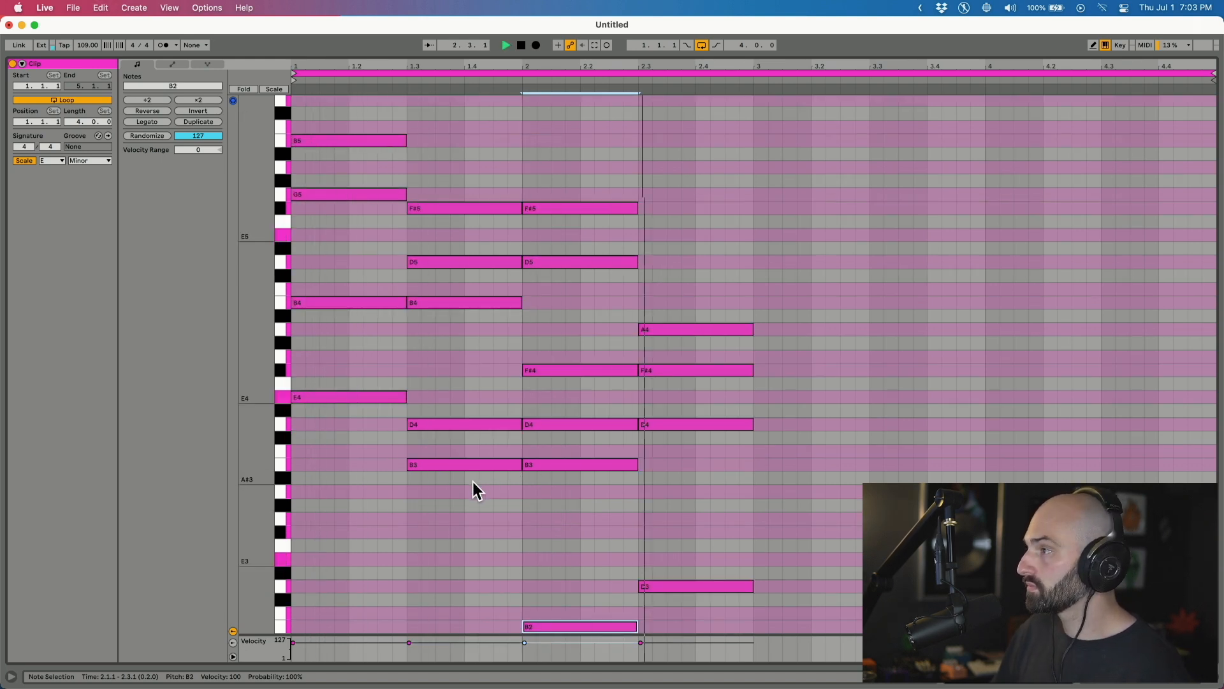
key(space)
Copy the F#4 at beat 2.3 and raise the copy to F#6.
click(686, 370)
key(super+c)
key(super+v)
key(shift+Up)
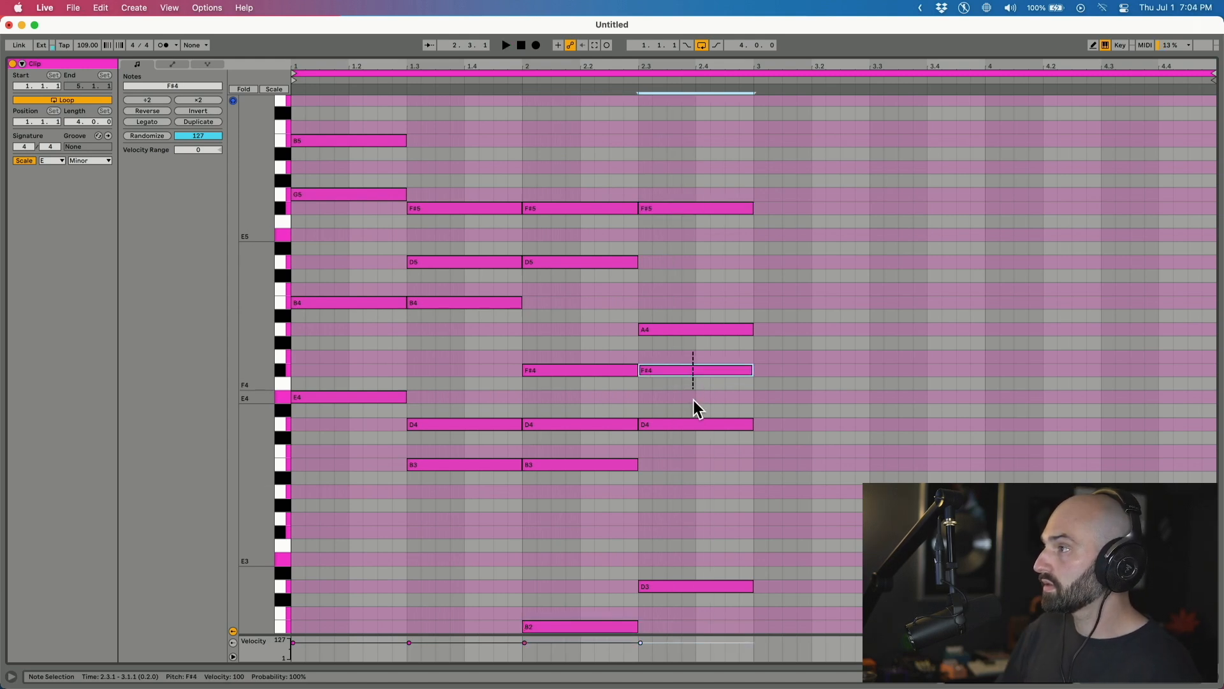
key(shift+Up)
key(shift+Up)
key(space)
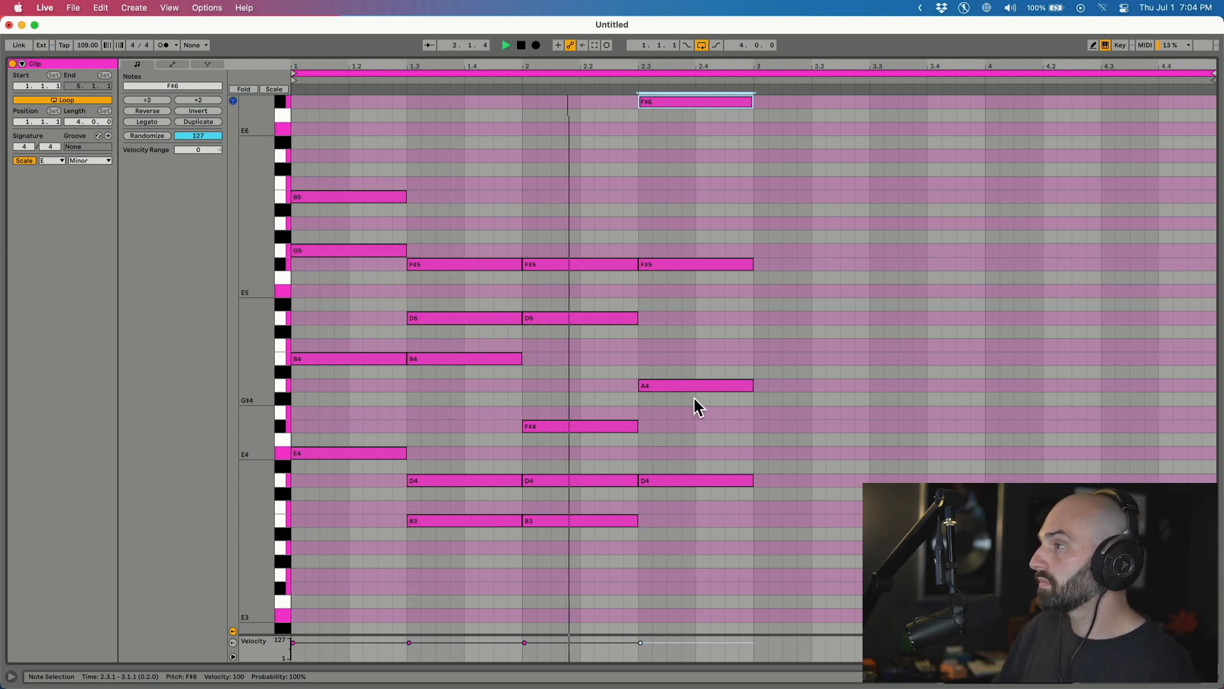
key(shift+Down)
key(shift+Down)
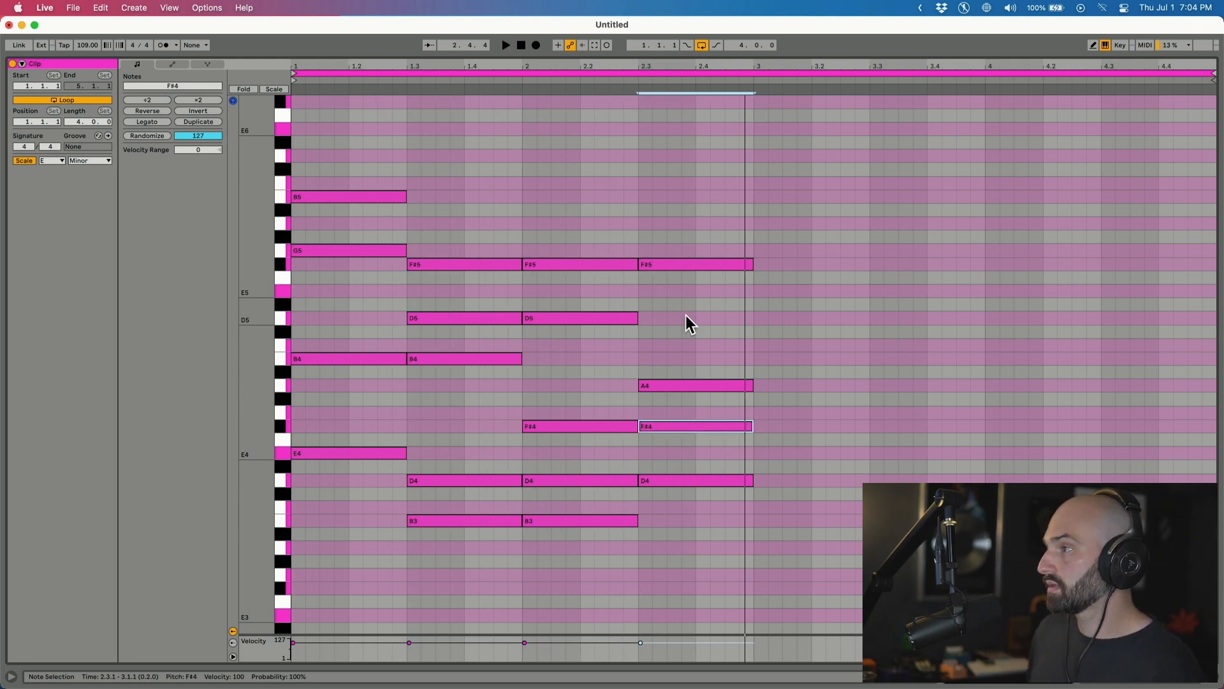
key(shift+Up)
key(shift+Up)
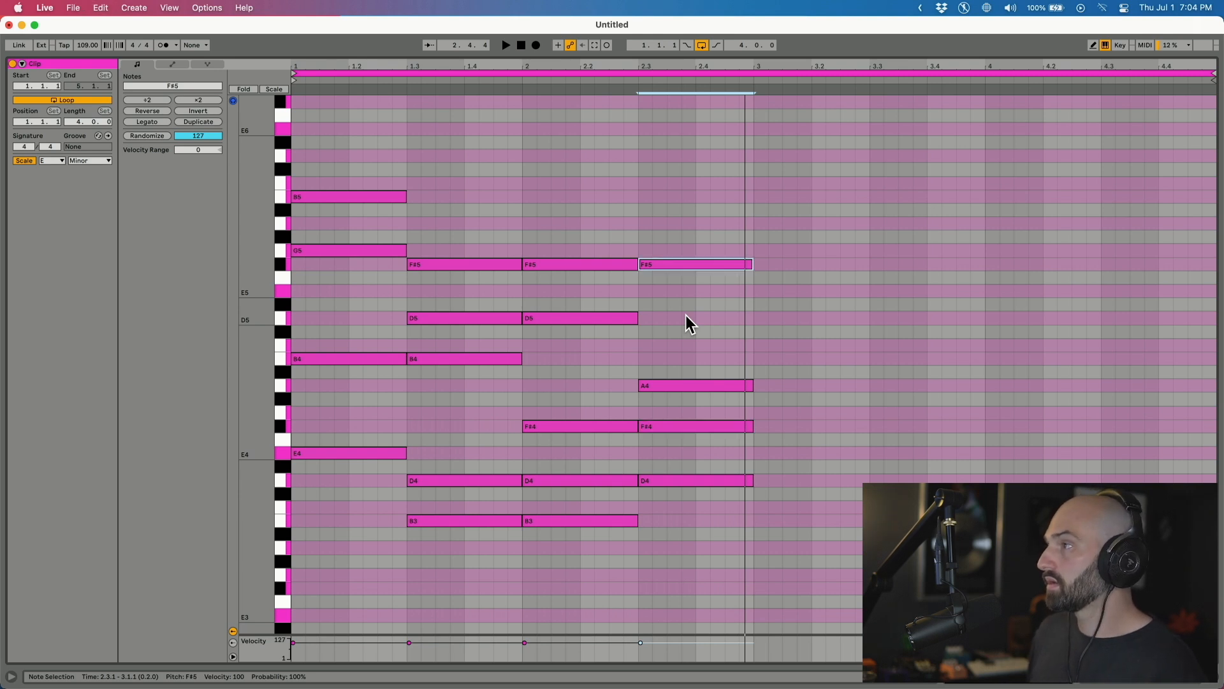
Raise the D5 at bar 2 to D6 and paste an F#6 note there.
click(556, 318)
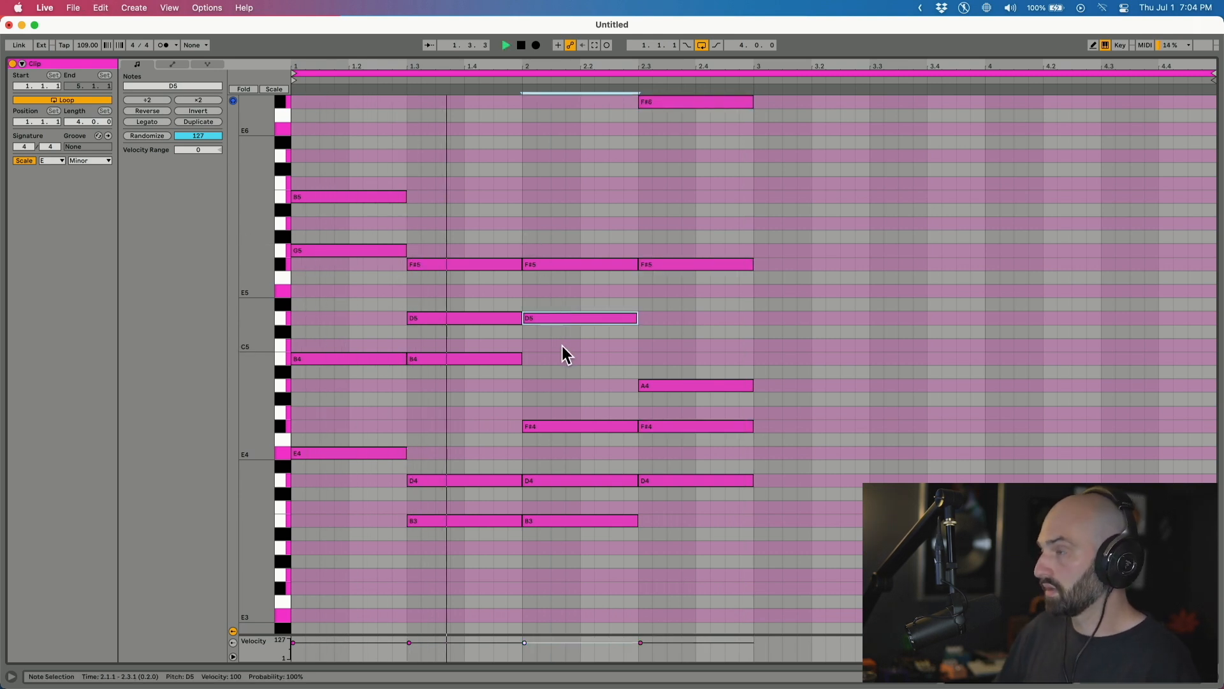
key(shift+Up)
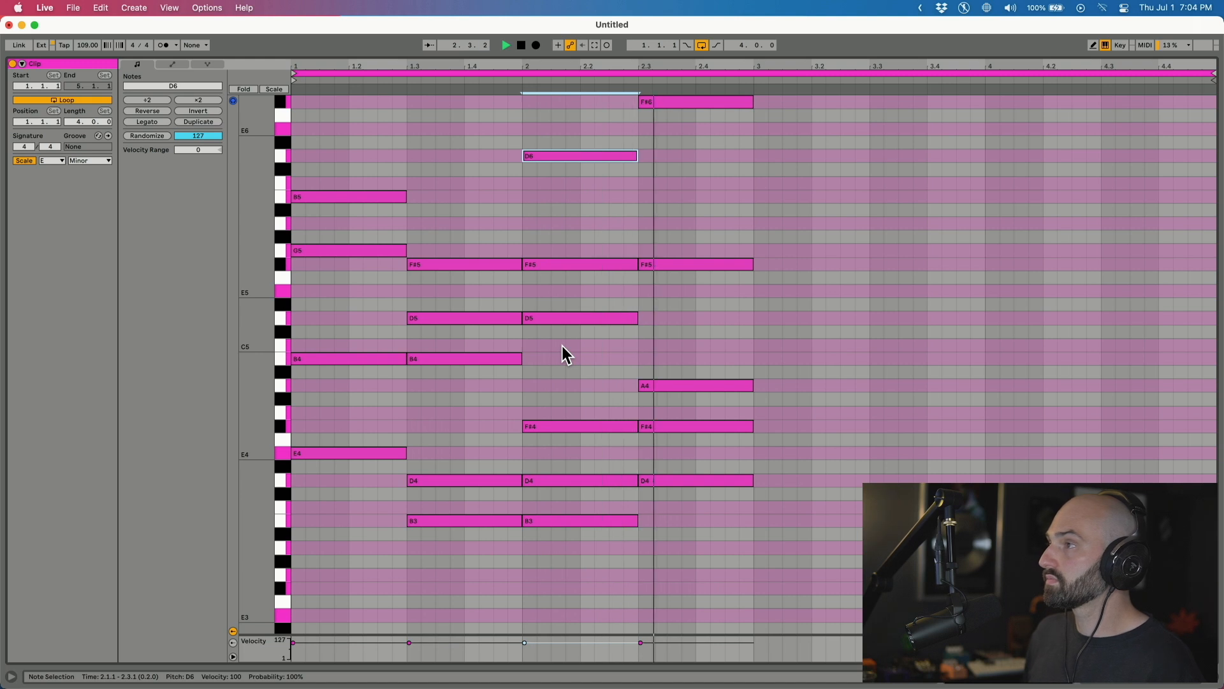
click(571, 228)
key(super+v)
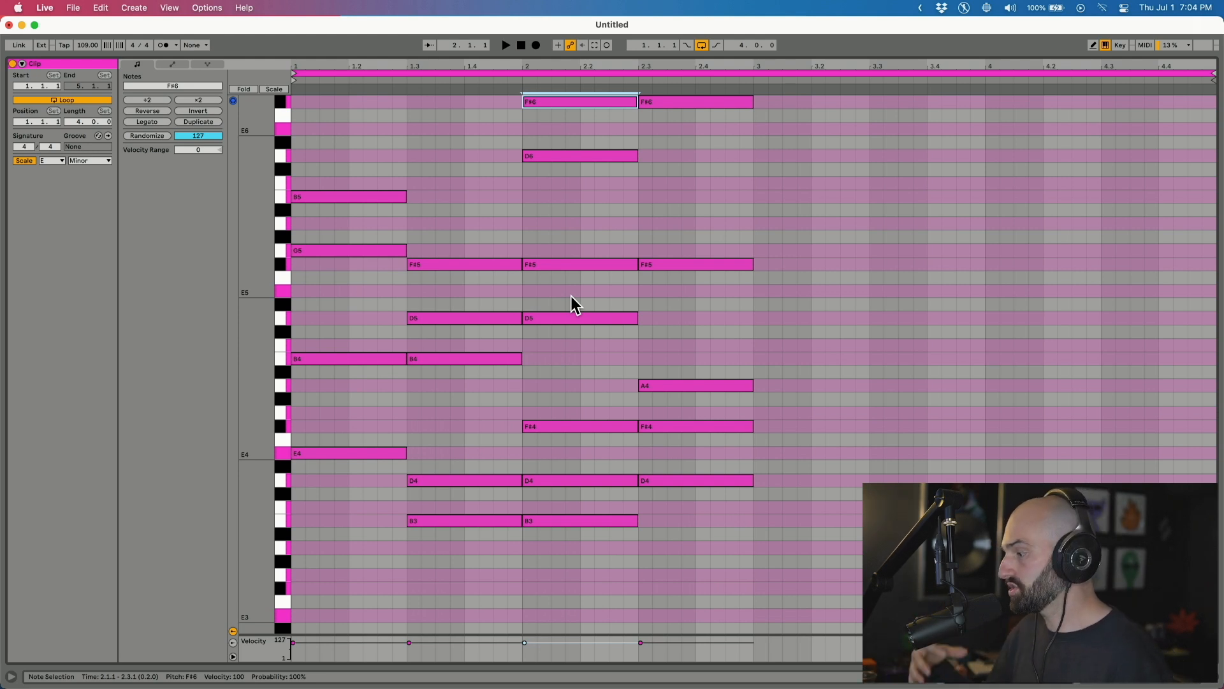
scroll(296, 287, up, 2)
Show more octaves in the piano roll and drop the opening B5 to B3.
drag(236, 280, 382, 314)
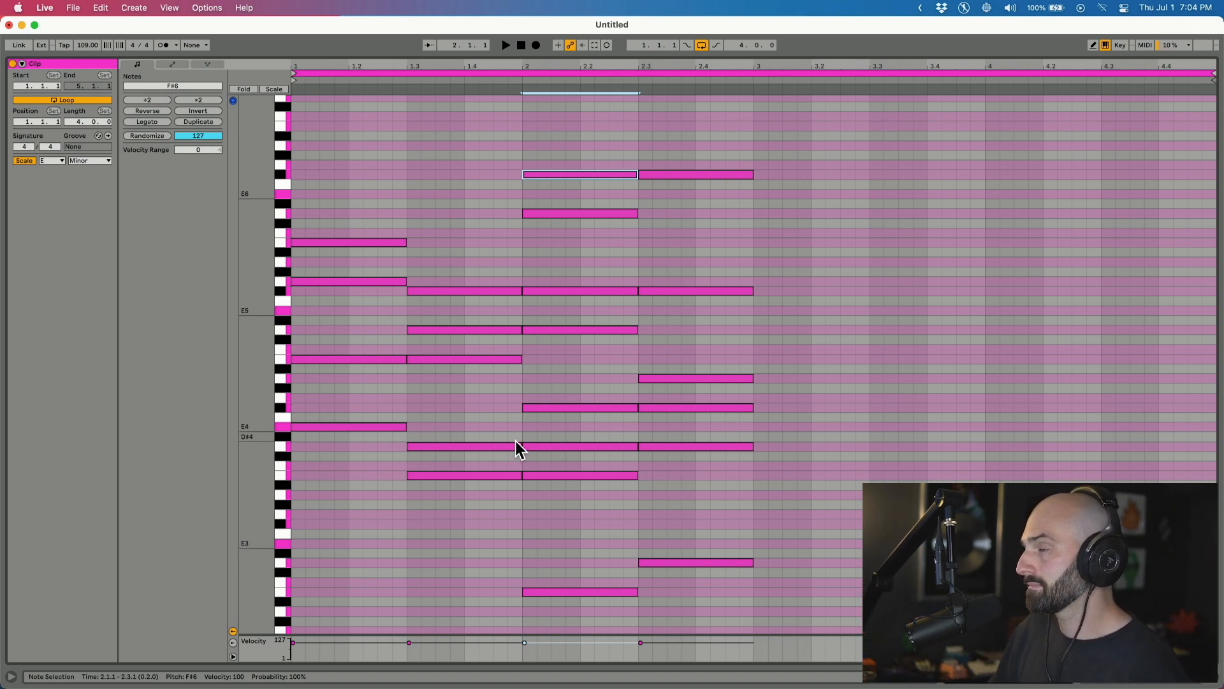
key(space)
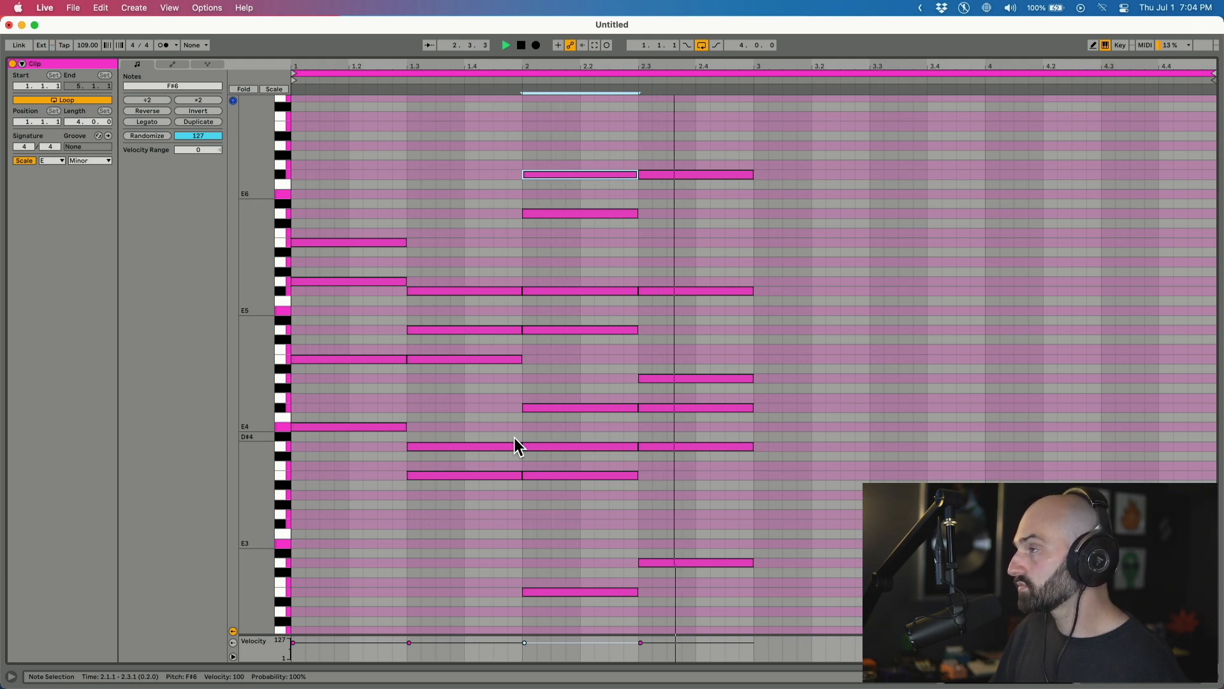
key(space)
drag(338, 186, 348, 245)
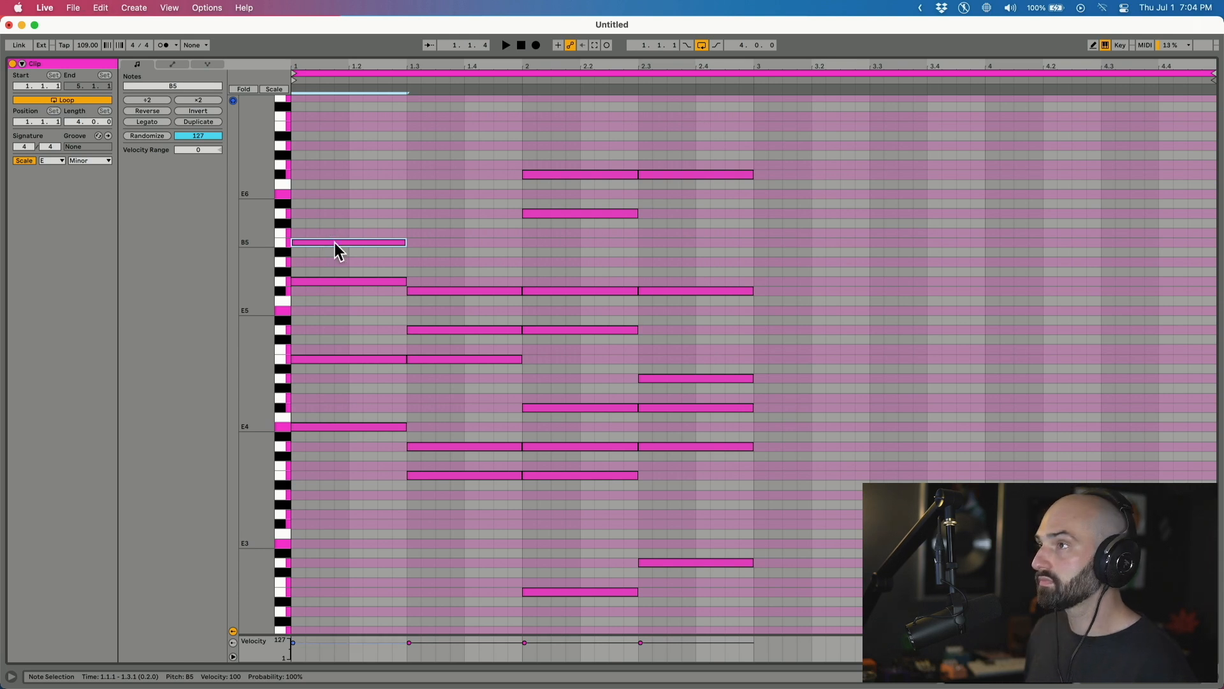
key(shift+Up)
key(space)
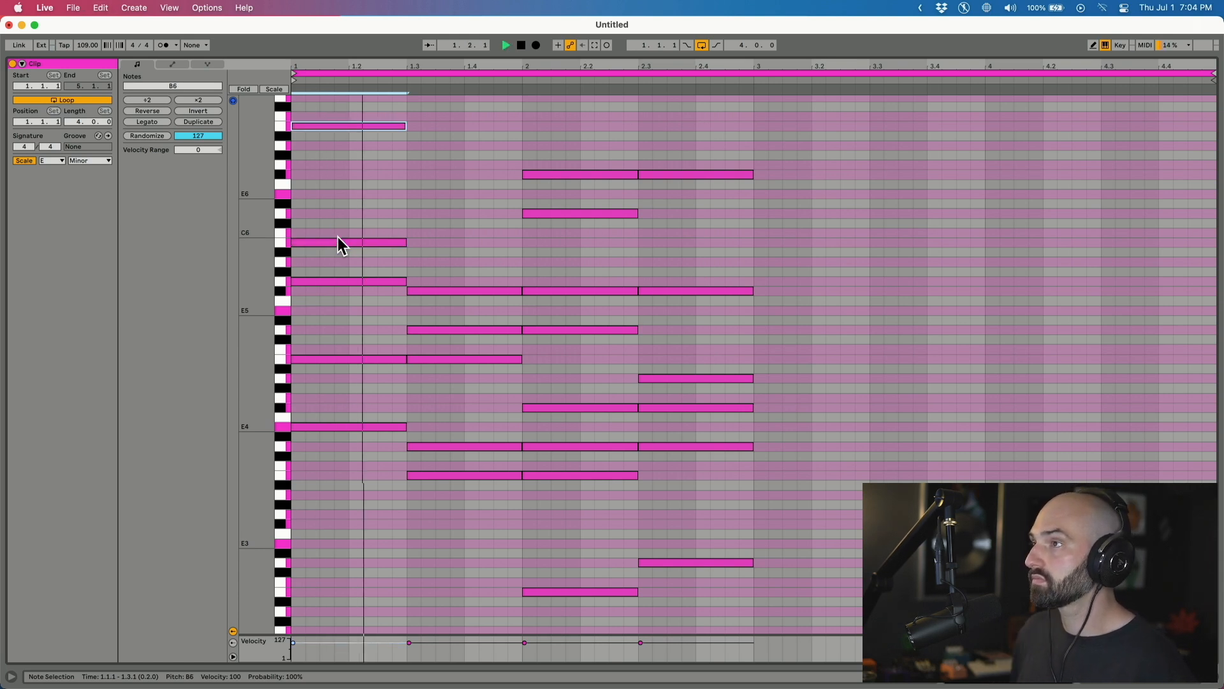
key(shift+Down)
key(shift+Down)
key(shift+Down)
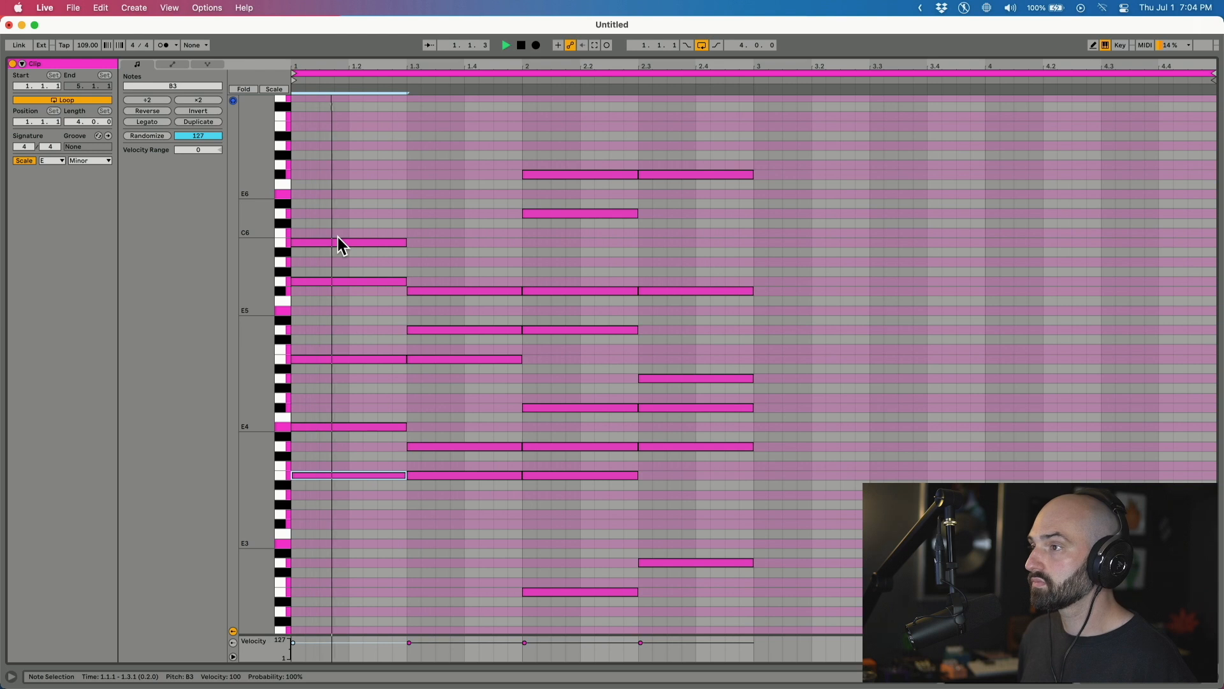
key(space)
Lower the opening E4 to E3 and make the bass note at 2.3 an F#3, entering 9.00.
drag(329, 365, 332, 434)
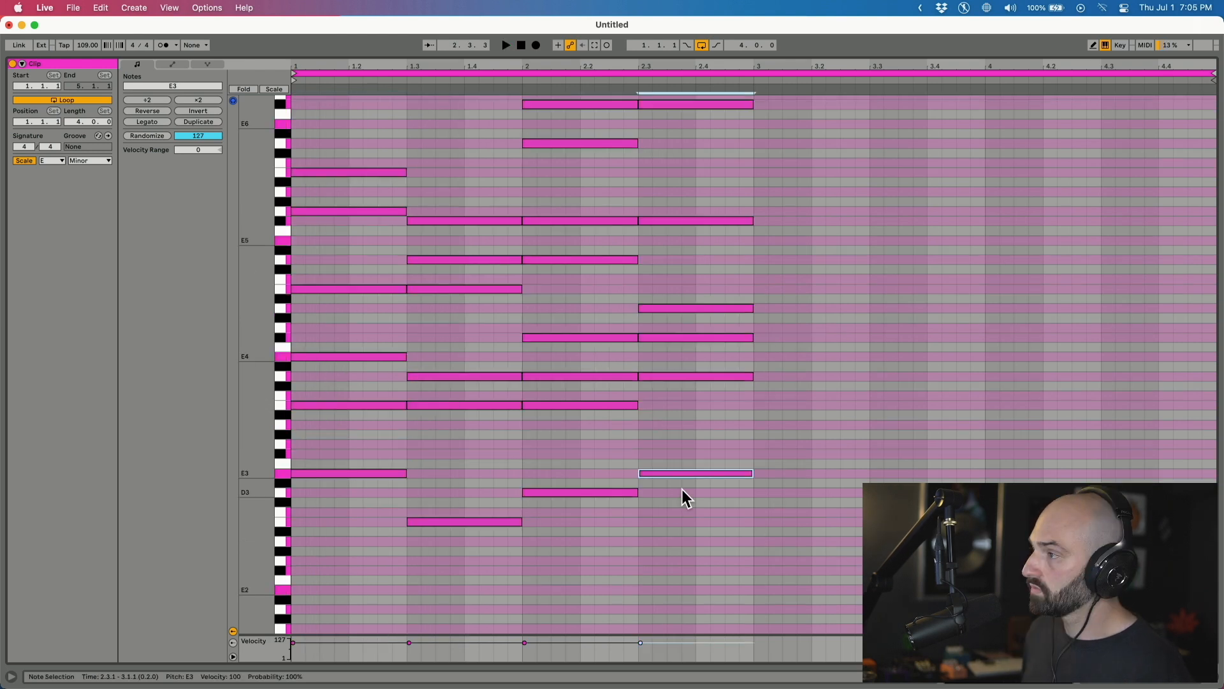
key(Down)
key(space)
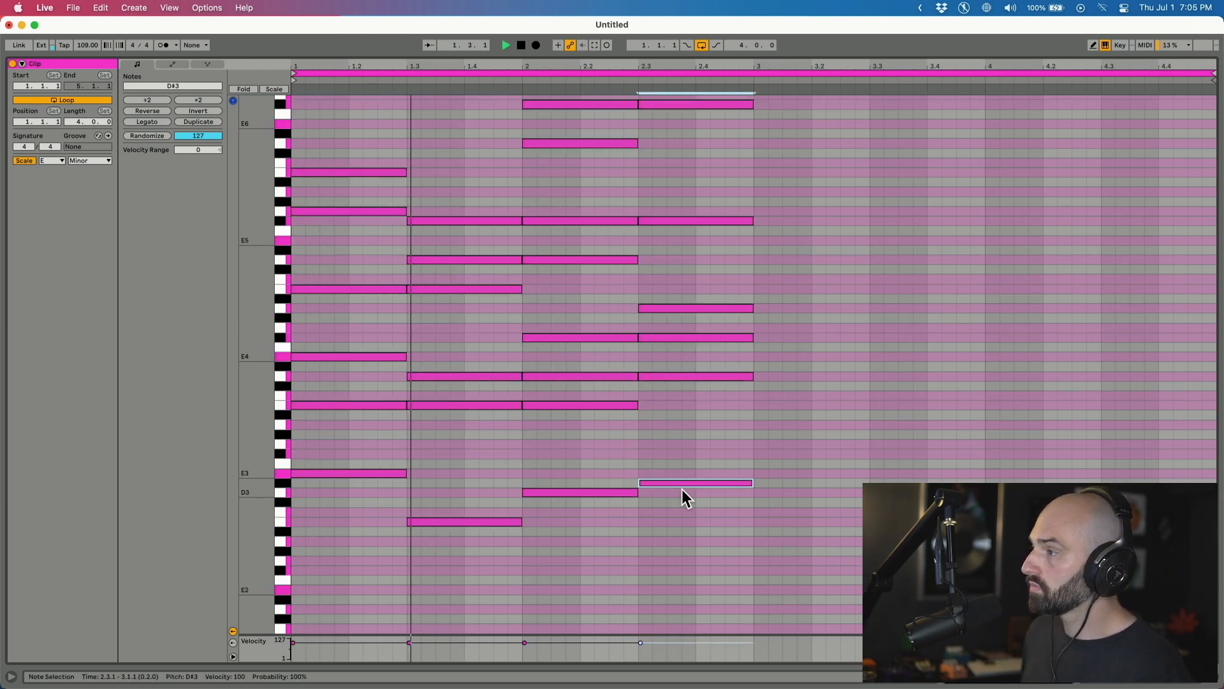
key(0)
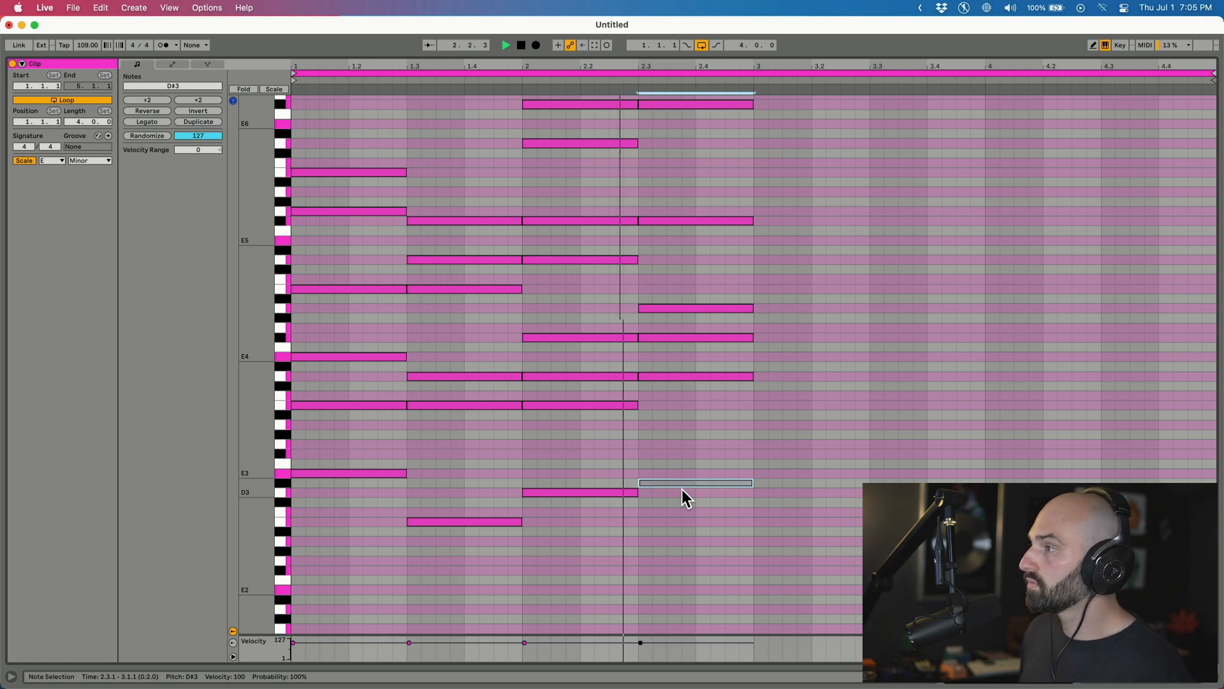
key(Up)
key(Up)
key(Up)
key(Up)
key(Down)
key(space)
text(9.0)
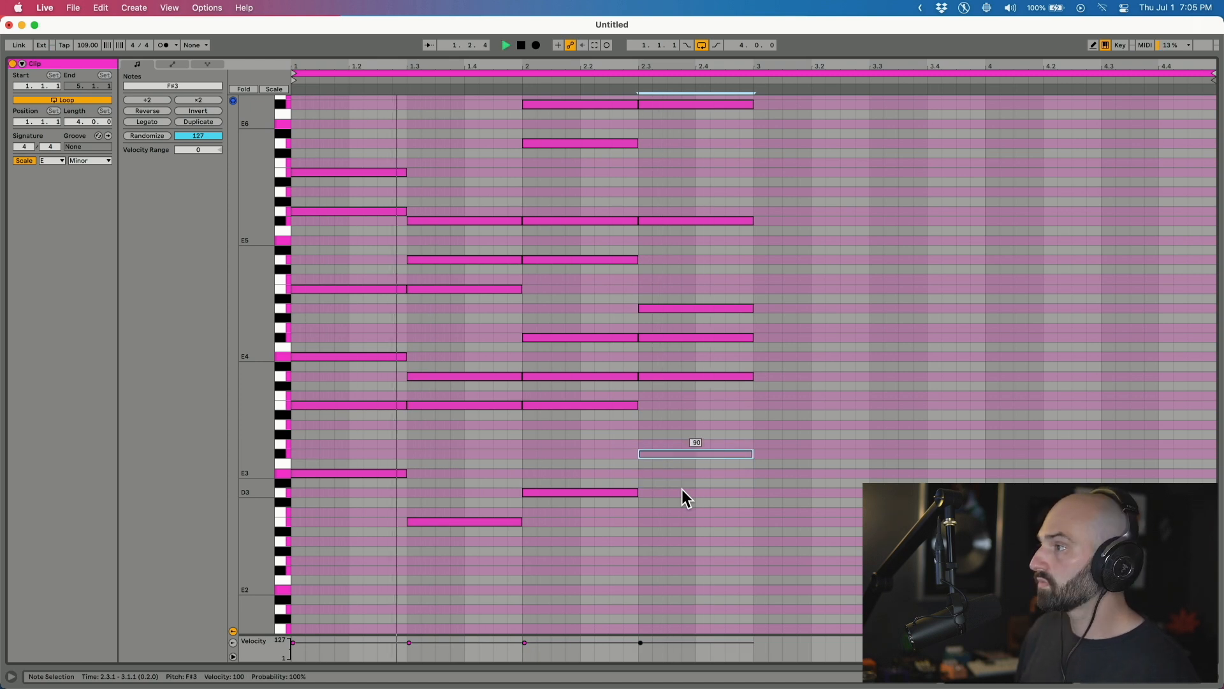
text(0)
key(space)
key(space)
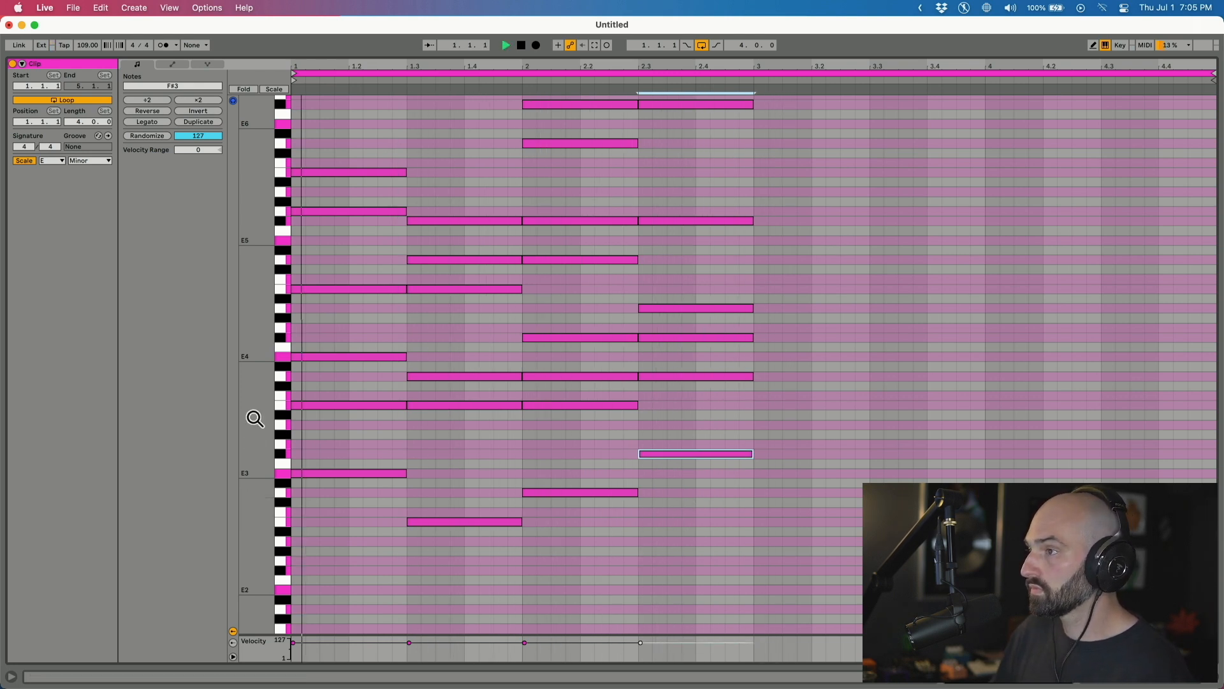
Draw an F#3 note at the start of the clip, spanning 1.1 to 1.3.
double_click(299, 423)
drag(300, 423, 411, 456)
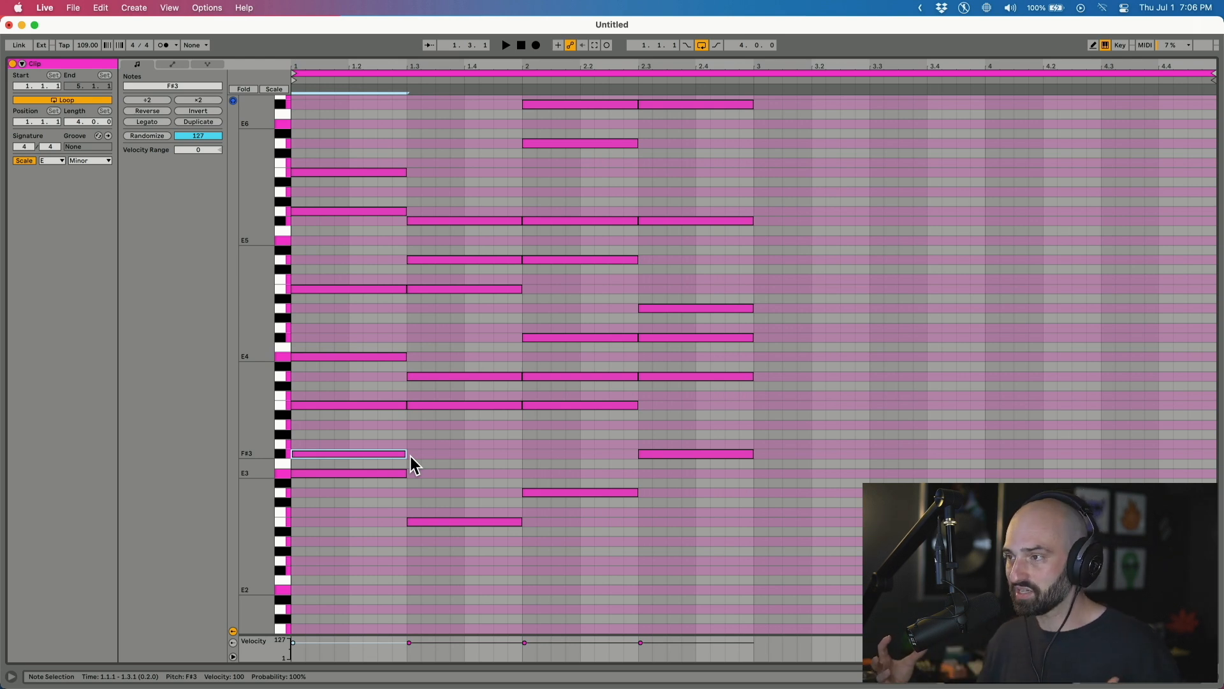
Copy the F#3 note to 1.3, raise it to G3, and audition the clip.
key(super+d)
key(Up)
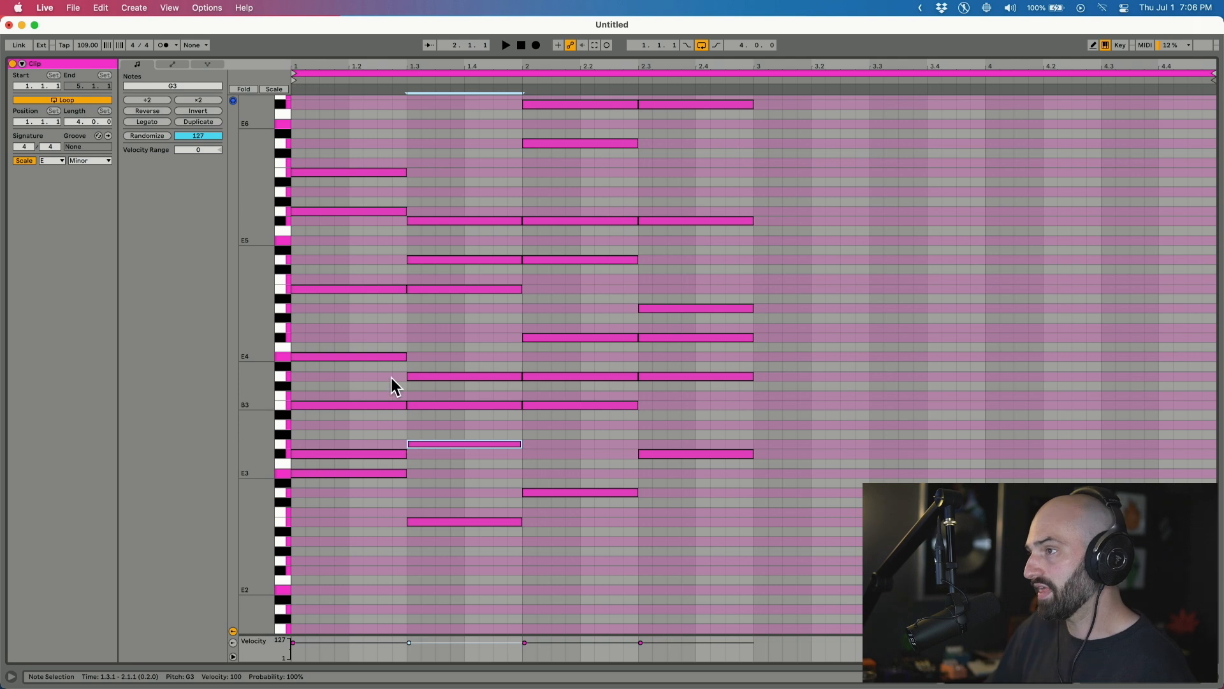
click(359, 453)
key(space)
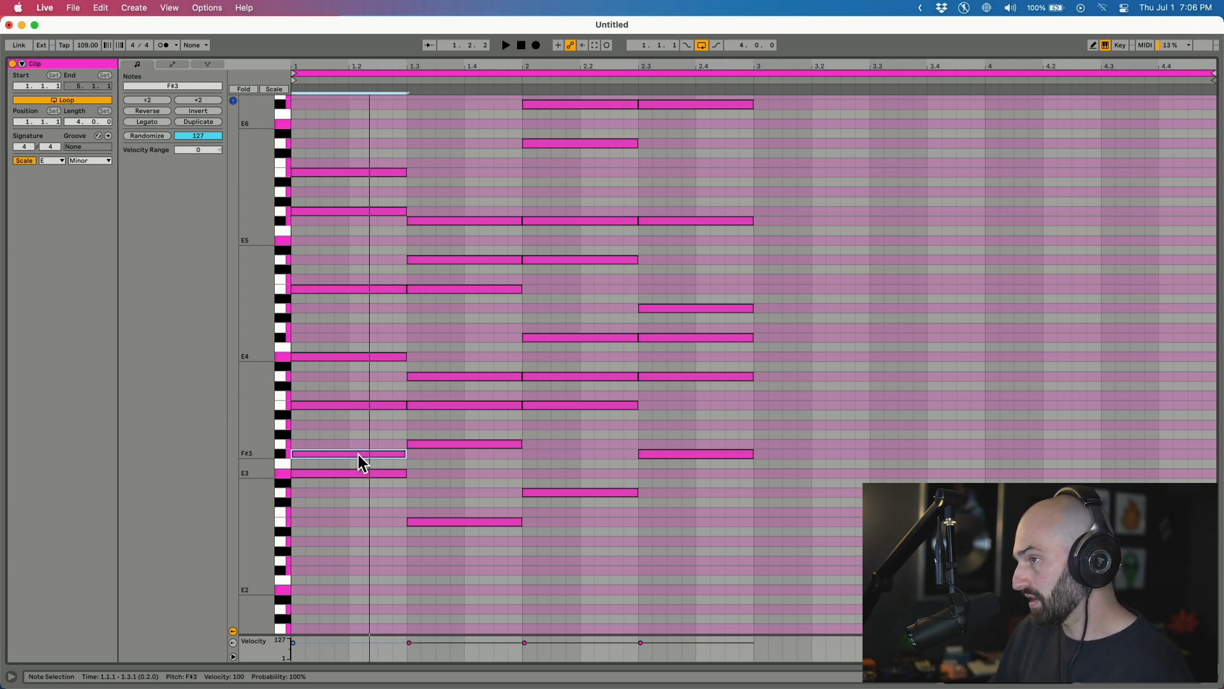
click(457, 442)
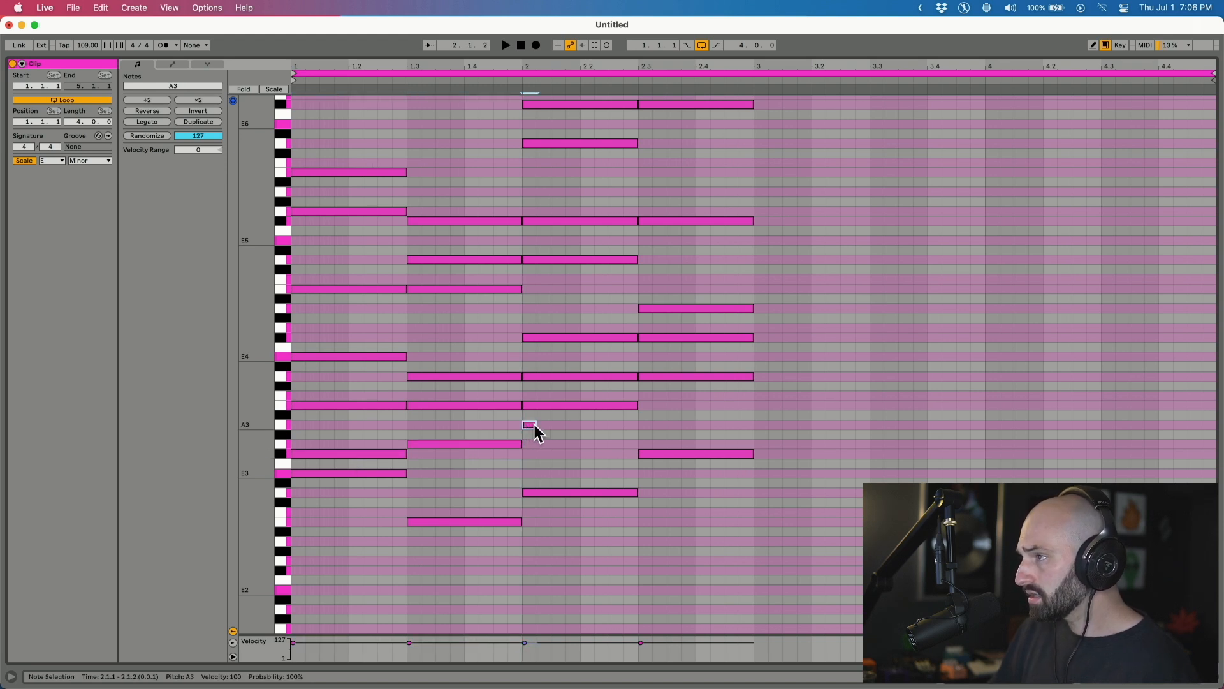
Add a lengthened A3 note at bar 2 and a G3 note at 2.3, then audition them.
double_click(531, 425)
drag(537, 424, 639, 426)
double_click(648, 445)
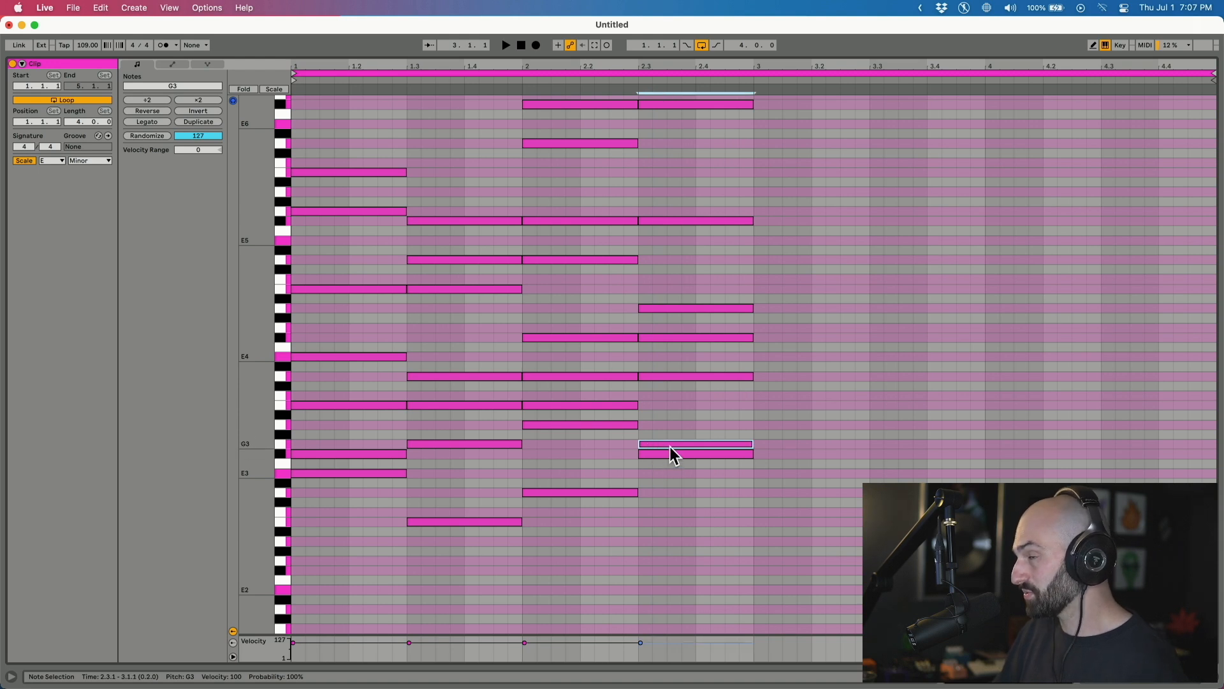
key(space)
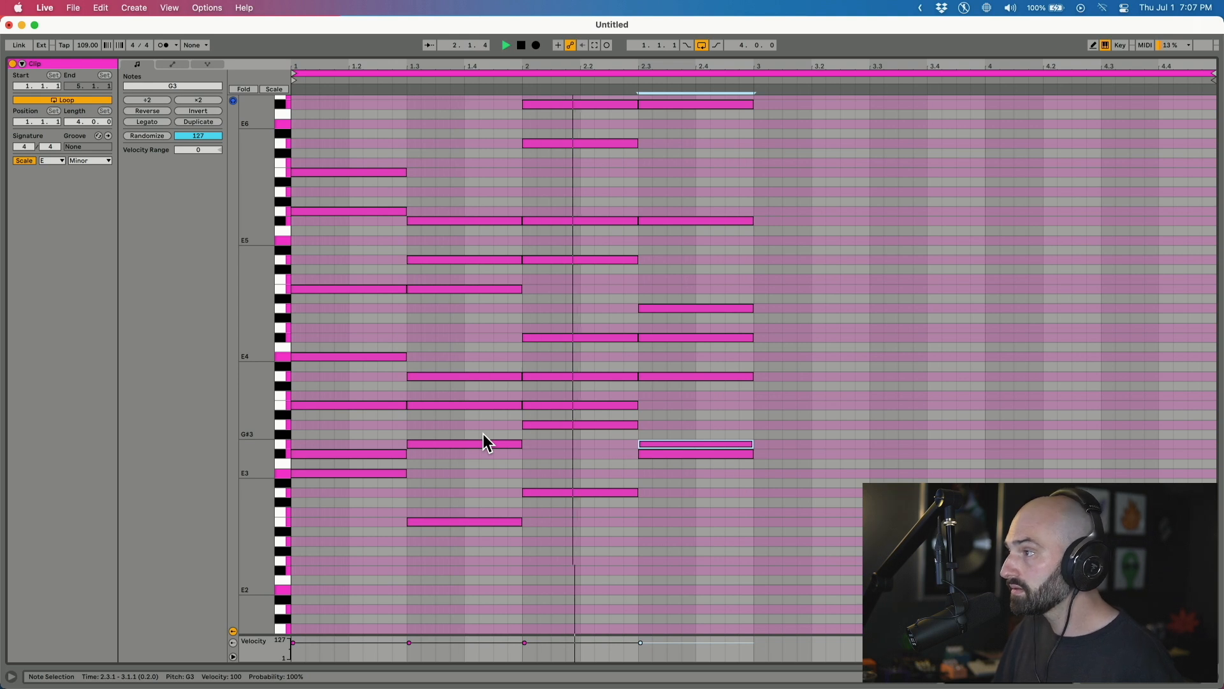
click(642, 454)
key(space)
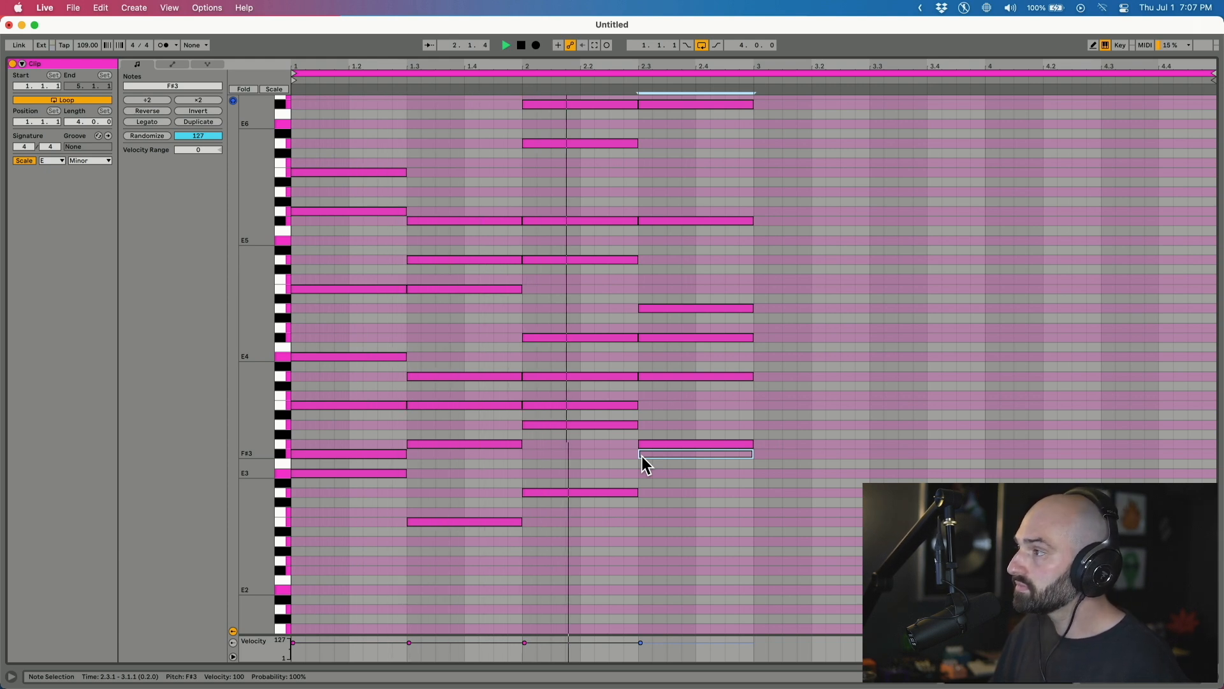
click(673, 445)
click(670, 454)
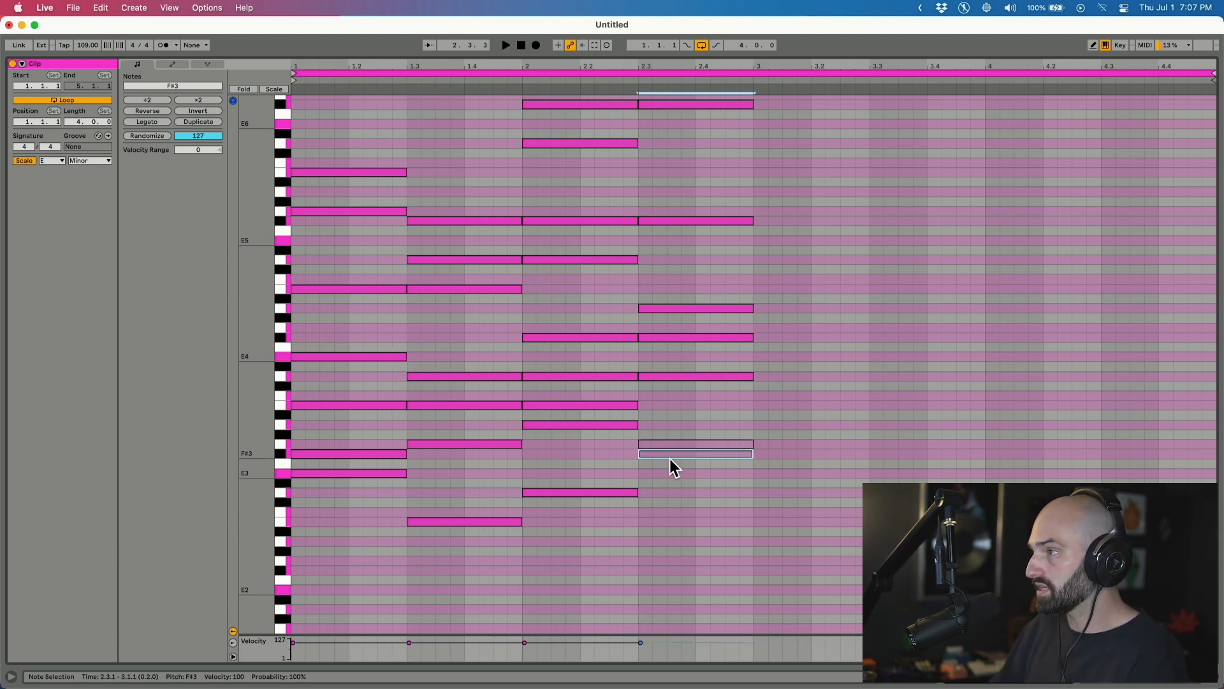
click(589, 425)
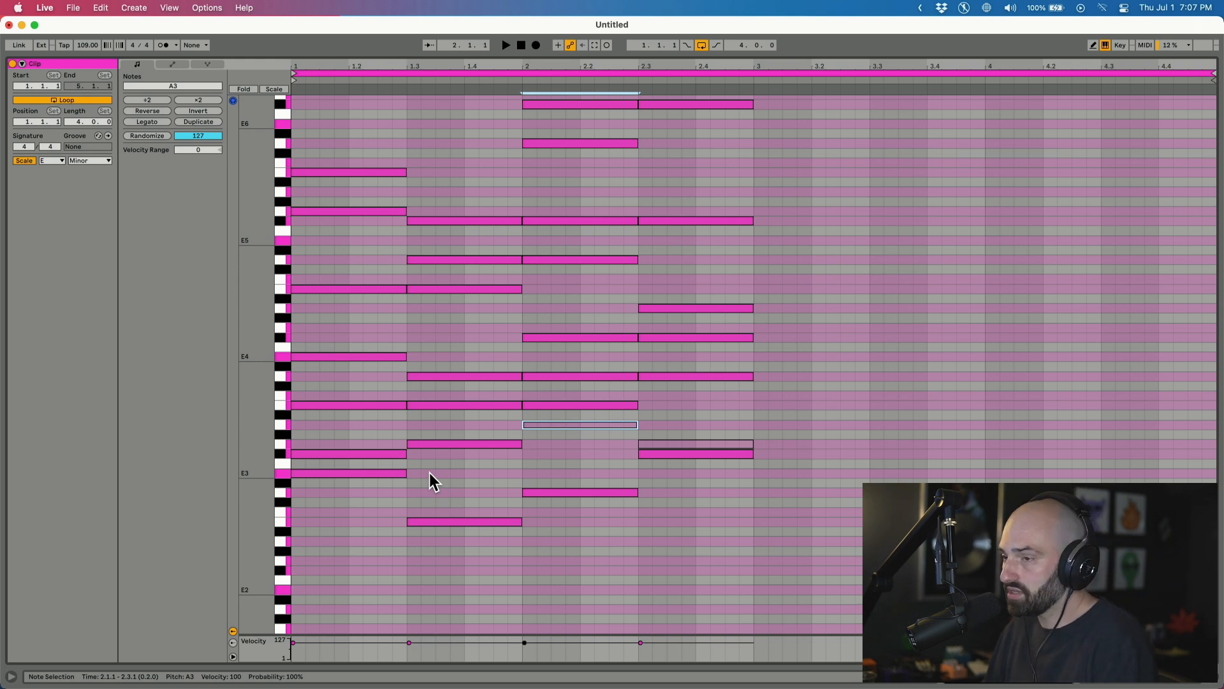
Check the low chord notes E3, B2, D3 and F#3 under each chord.
scroll(430, 472, up, 2)
click(350, 476)
click(314, 497)
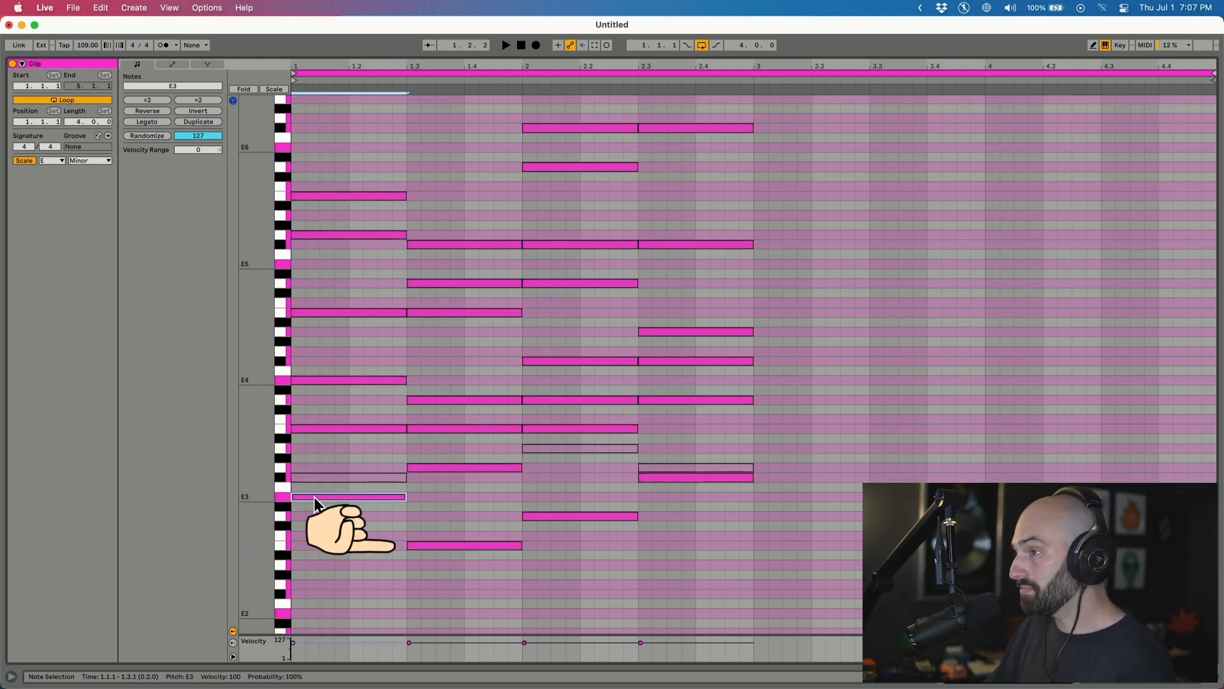
click(445, 546)
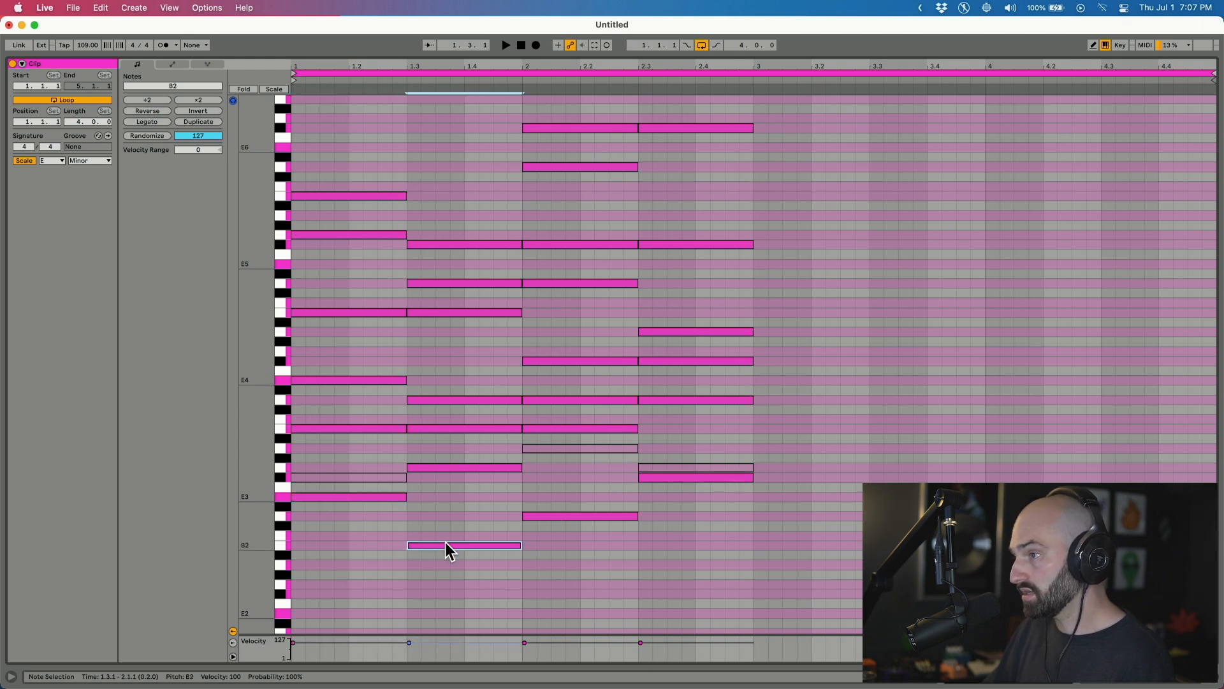
click(598, 514)
click(664, 477)
click(397, 498)
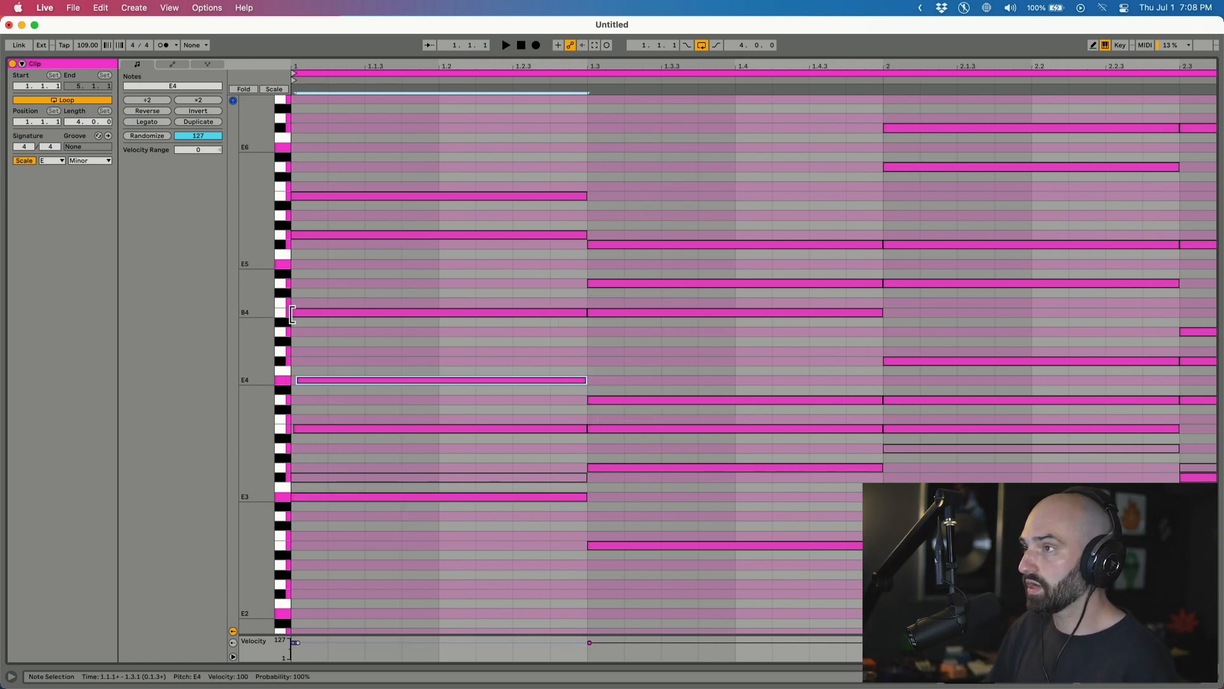
Delay the B4, G5 and B5 starts slightly to stagger the first chord.
drag(292, 314, 299, 315)
drag(294, 237, 301, 237)
key(space)
drag(293, 196, 312, 200)
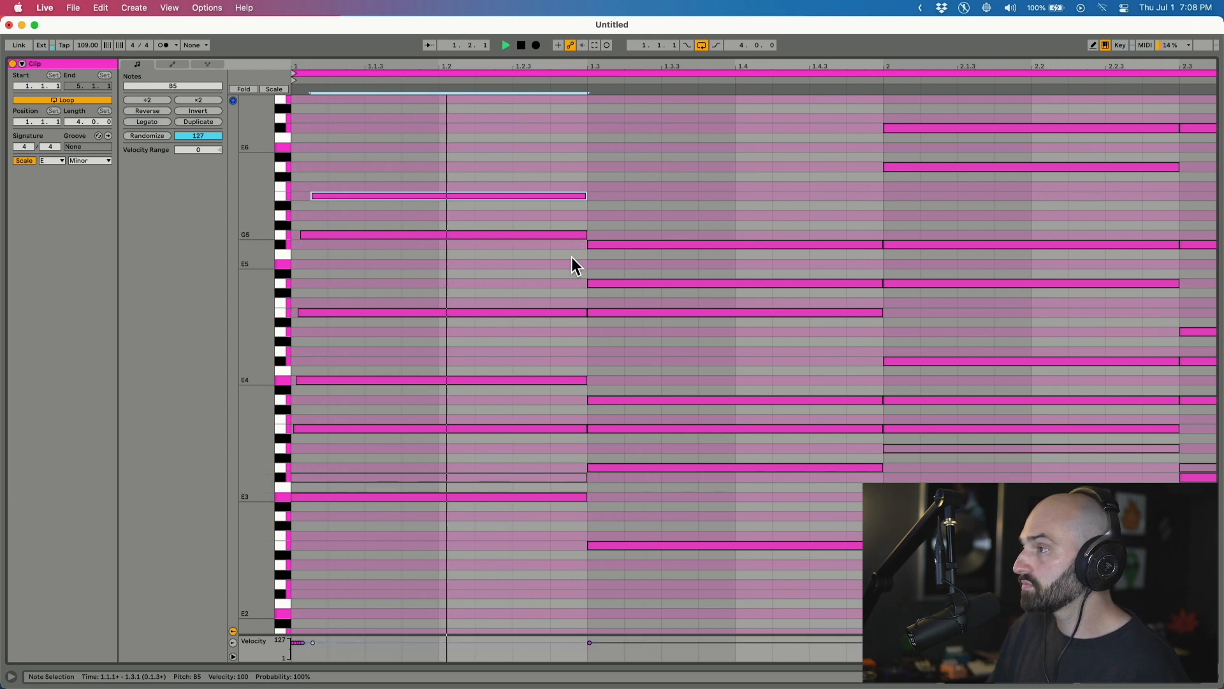
Deactivate the G3 note and replay the clip from the start.
click(636, 455)
drag(633, 490, 624, 489)
key(0)
key(space)
Stagger the second chord at 1.3 by delaying the B3, D4 and B4 starts.
drag(587, 428, 595, 400)
drag(589, 312, 599, 243)
click(586, 284)
key(space)
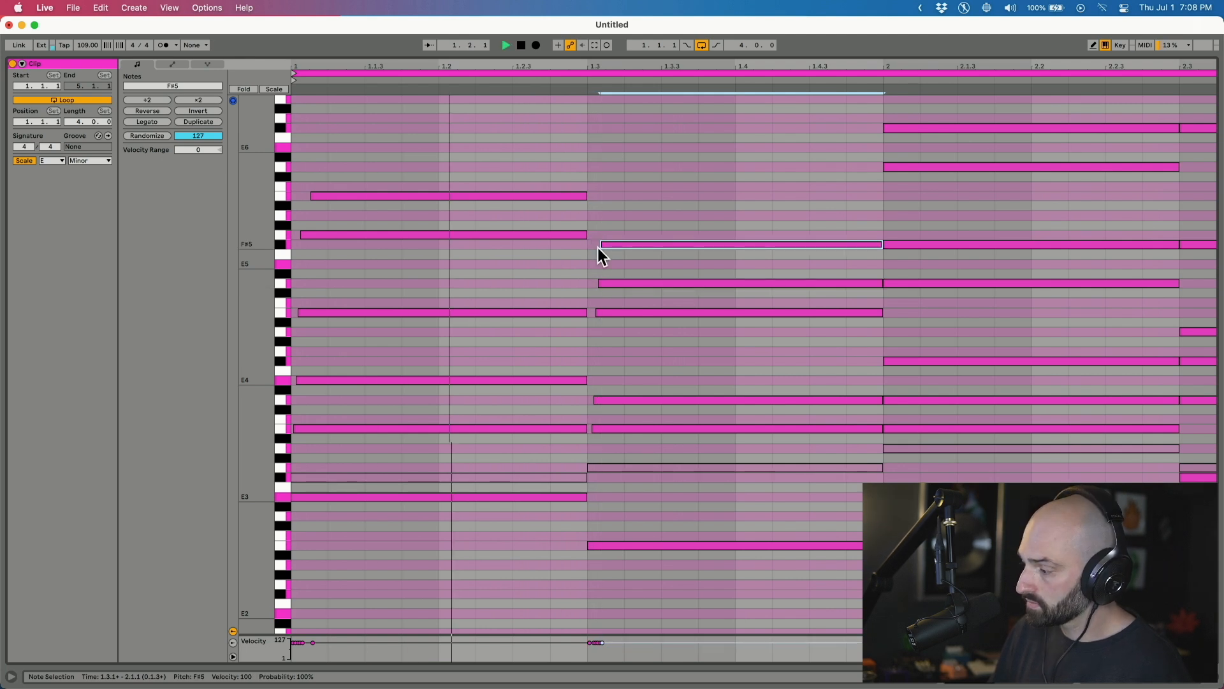
scroll(580, 312, right, 5)
key(space)
key(space)
key(space)
Stagger the bar 2 chord by delaying the D4, D5, D6 and F#6 starts.
drag(682, 424, 689, 359)
click(683, 397)
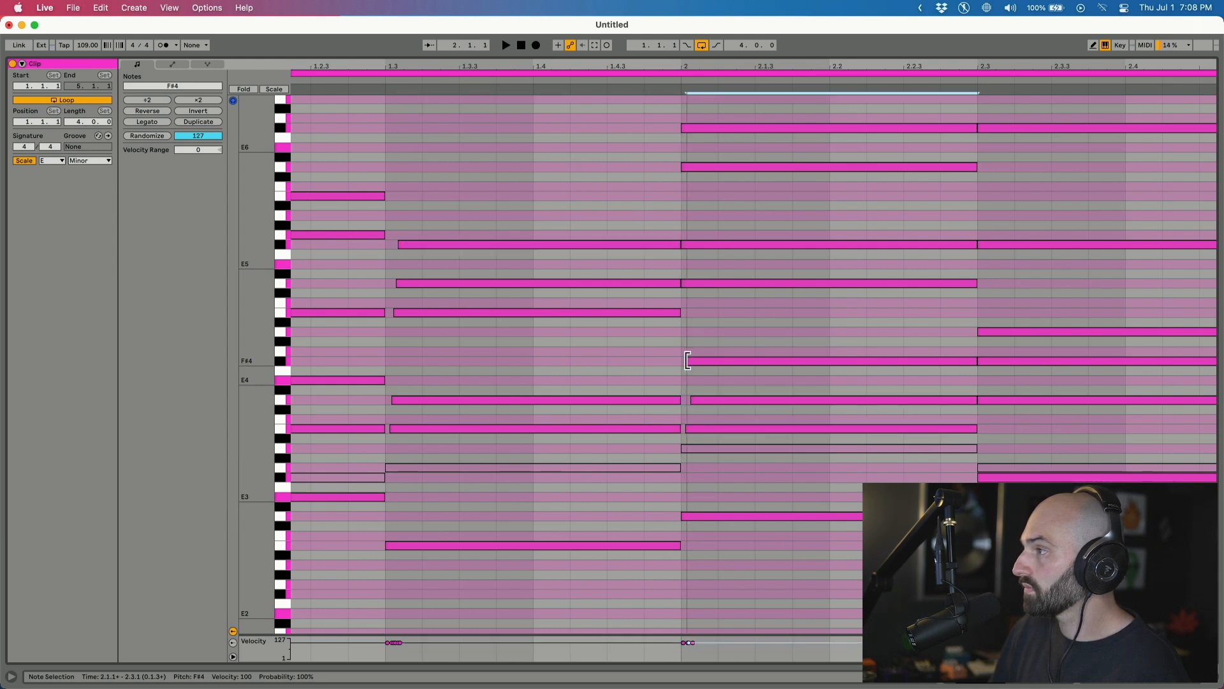
drag(684, 283, 692, 245)
drag(682, 167, 688, 128)
key(space)
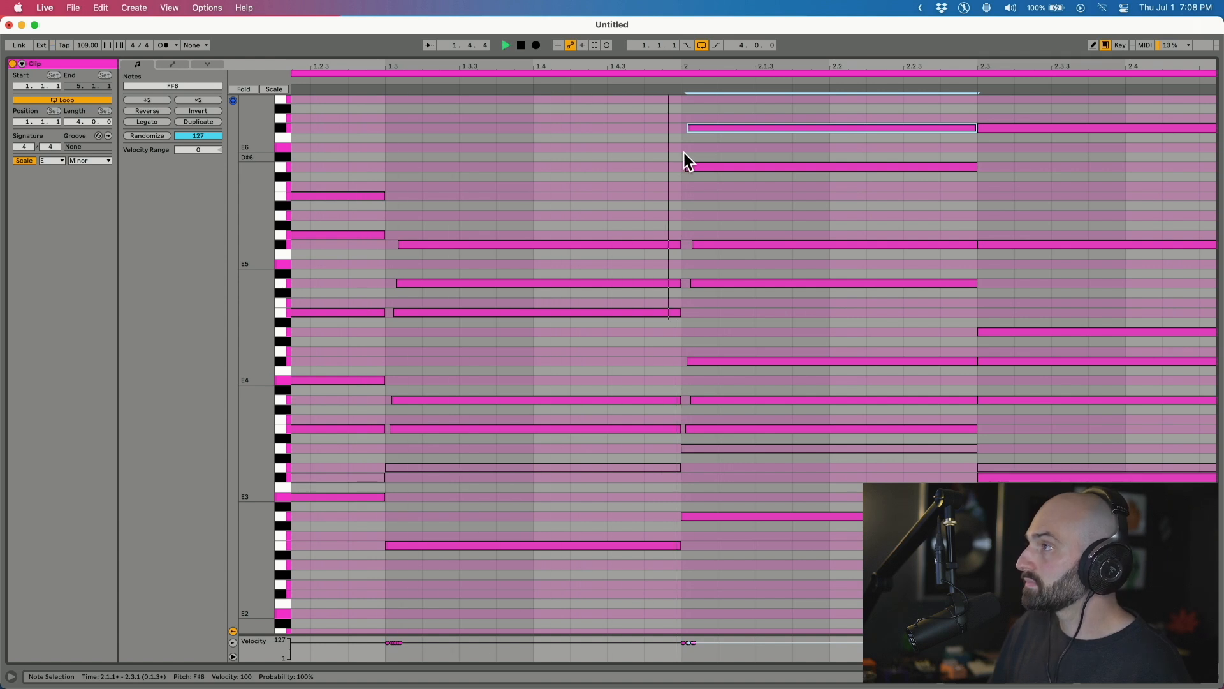
drag(690, 127, 705, 130)
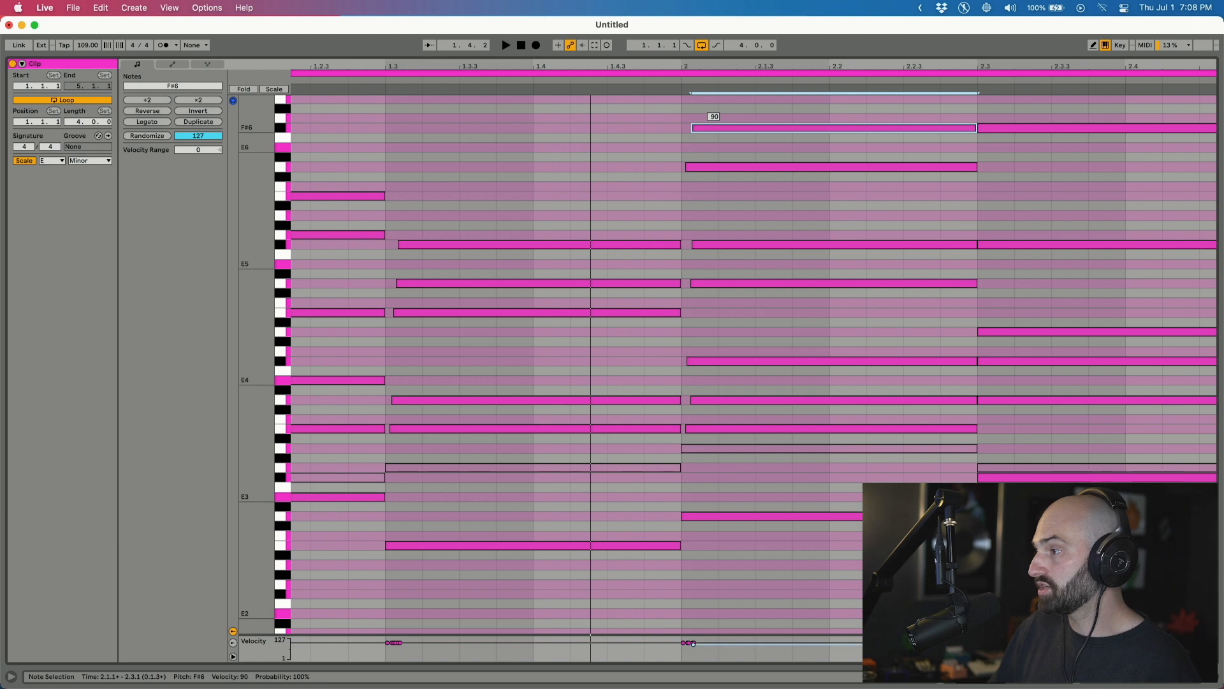
Lower velocities of D6, F#5 (87), D5 (84), D4 (88) and B5, and delay D5 at 2.3.
drag(720, 167, 720, 177)
drag(714, 245, 712, 291)
drag(492, 313, 484, 293)
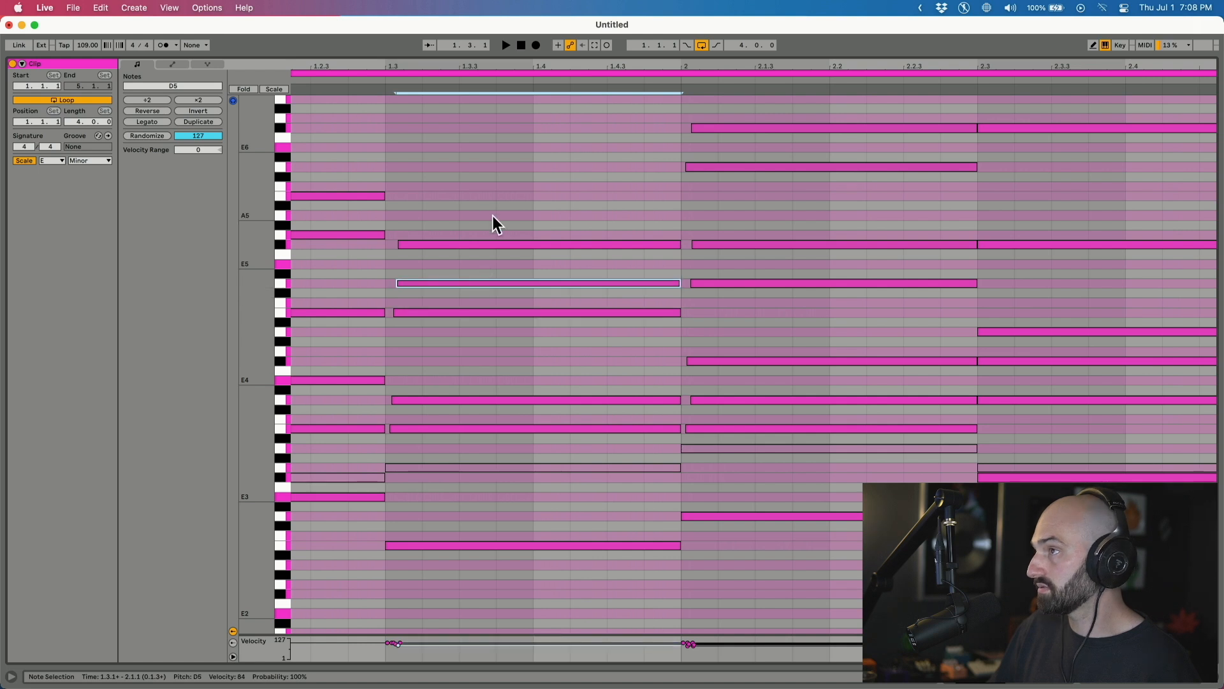
click(497, 242)
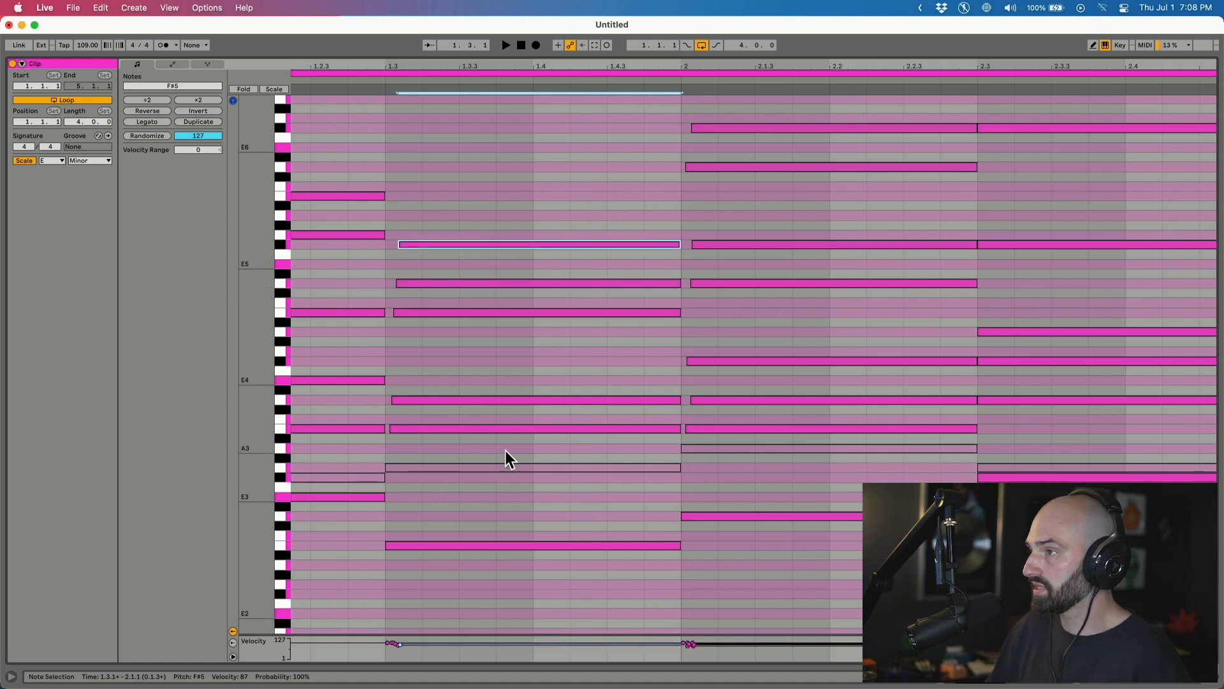
drag(517, 400, 516, 437)
scroll(478, 374, left, 4)
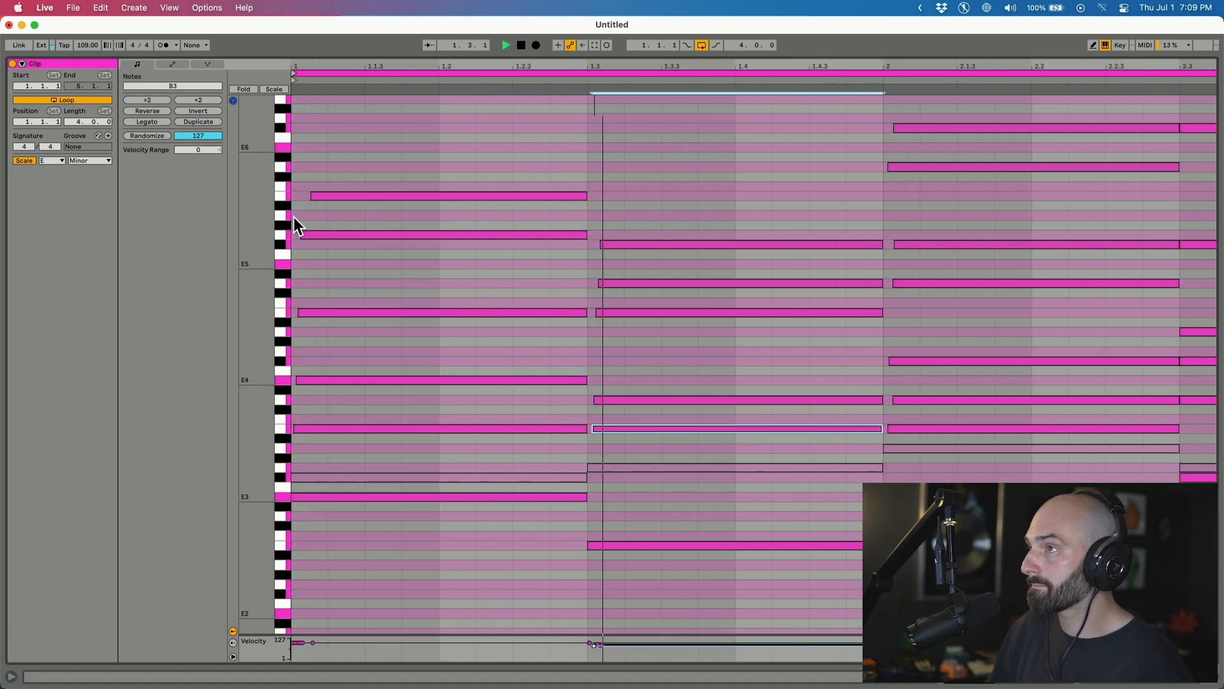
drag(372, 195, 373, 201)
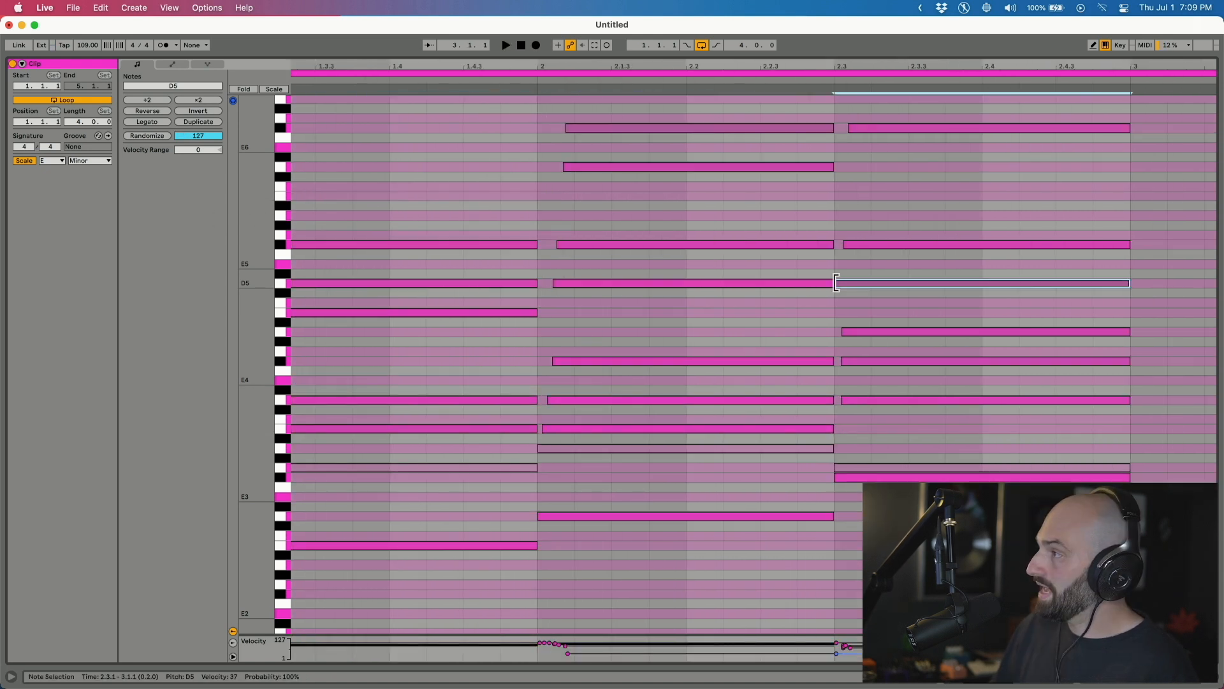
drag(836, 283, 843, 283)
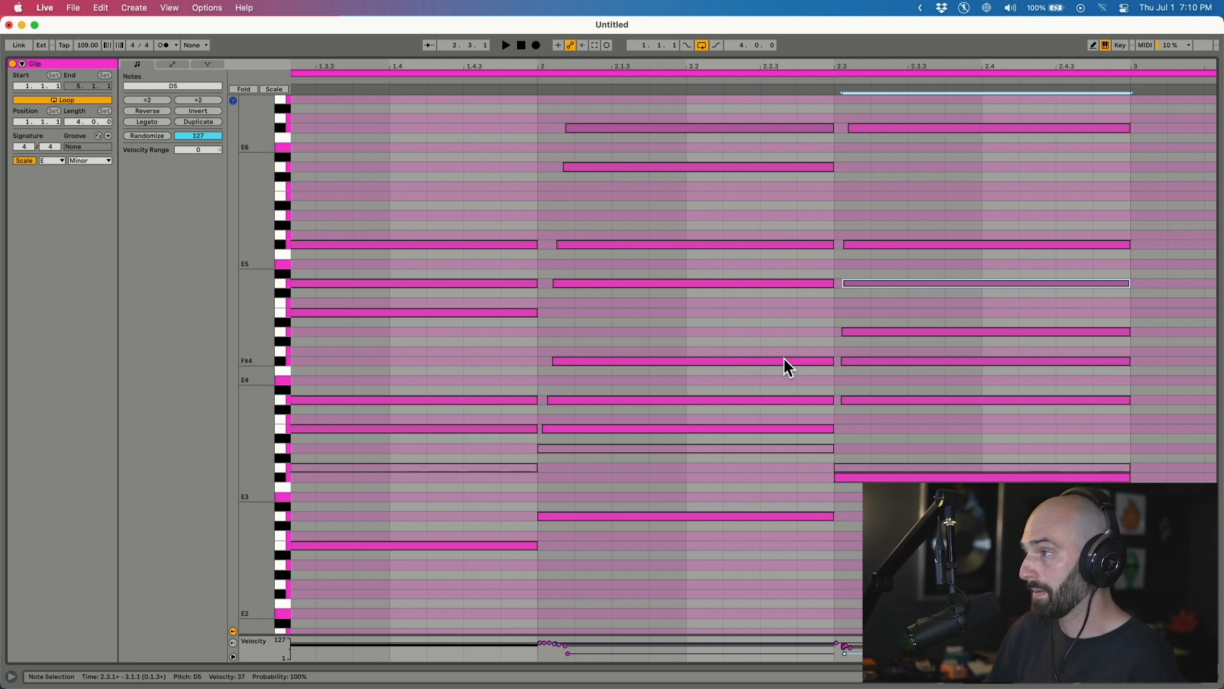
scroll(783, 359, left, 5)
key(space)
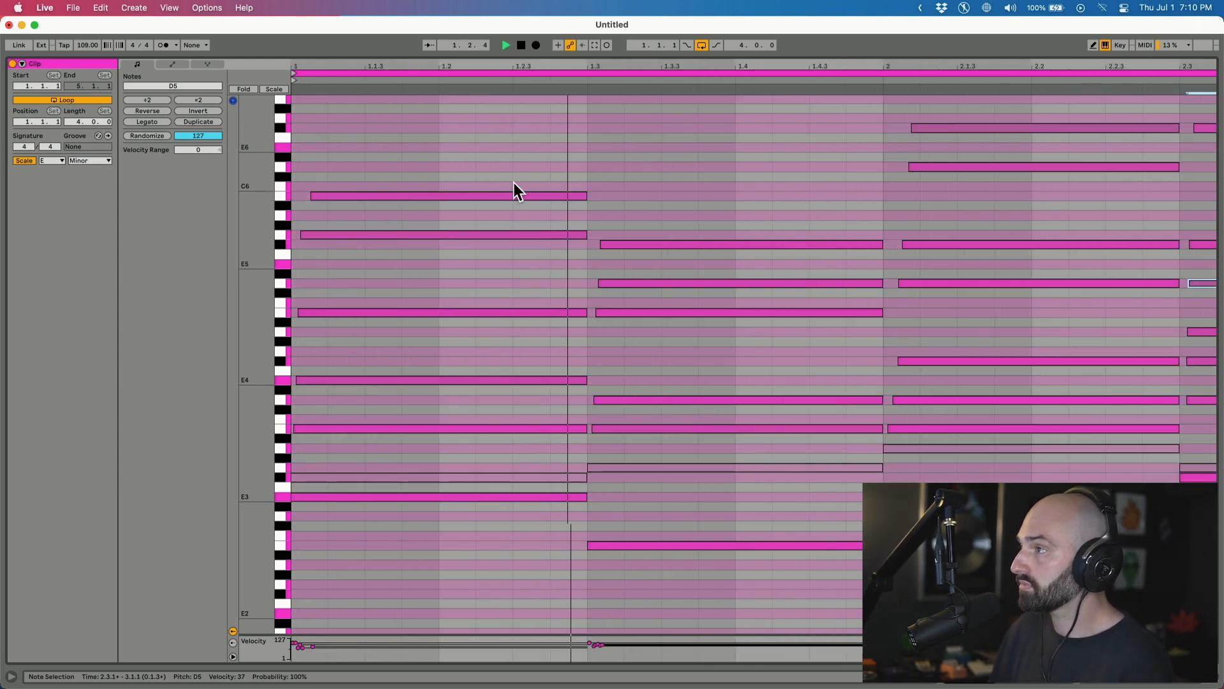
scroll(764, 282, right, 6)
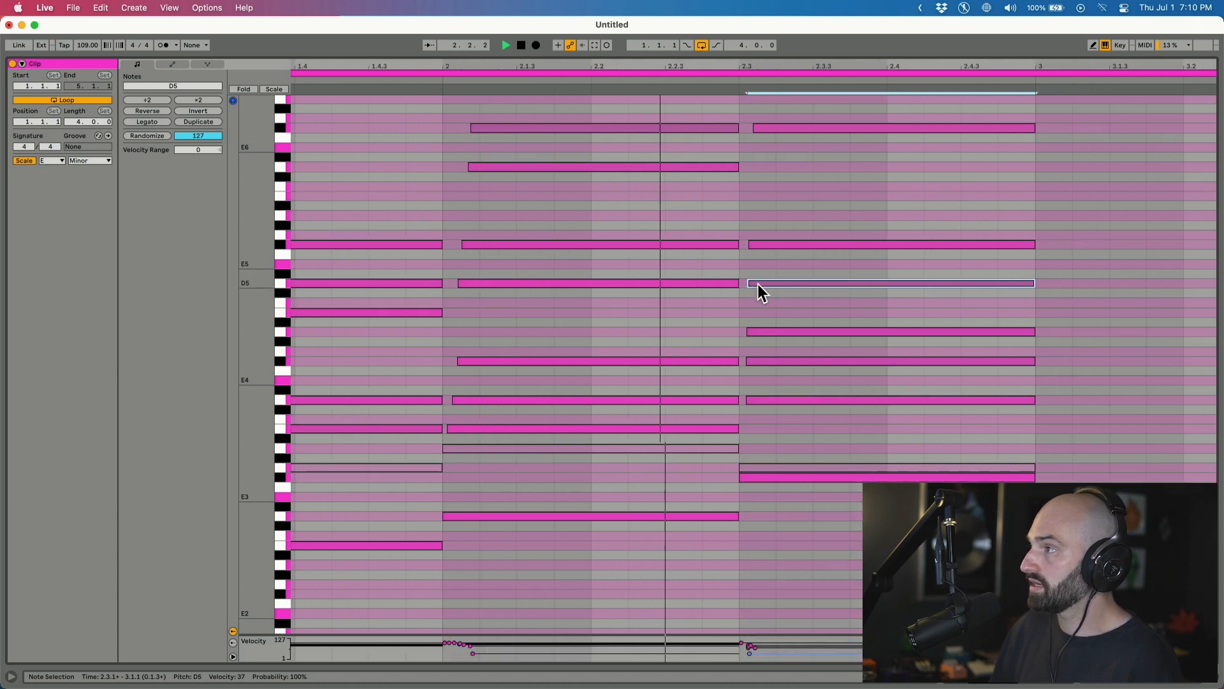
drag(759, 382, 768, 411)
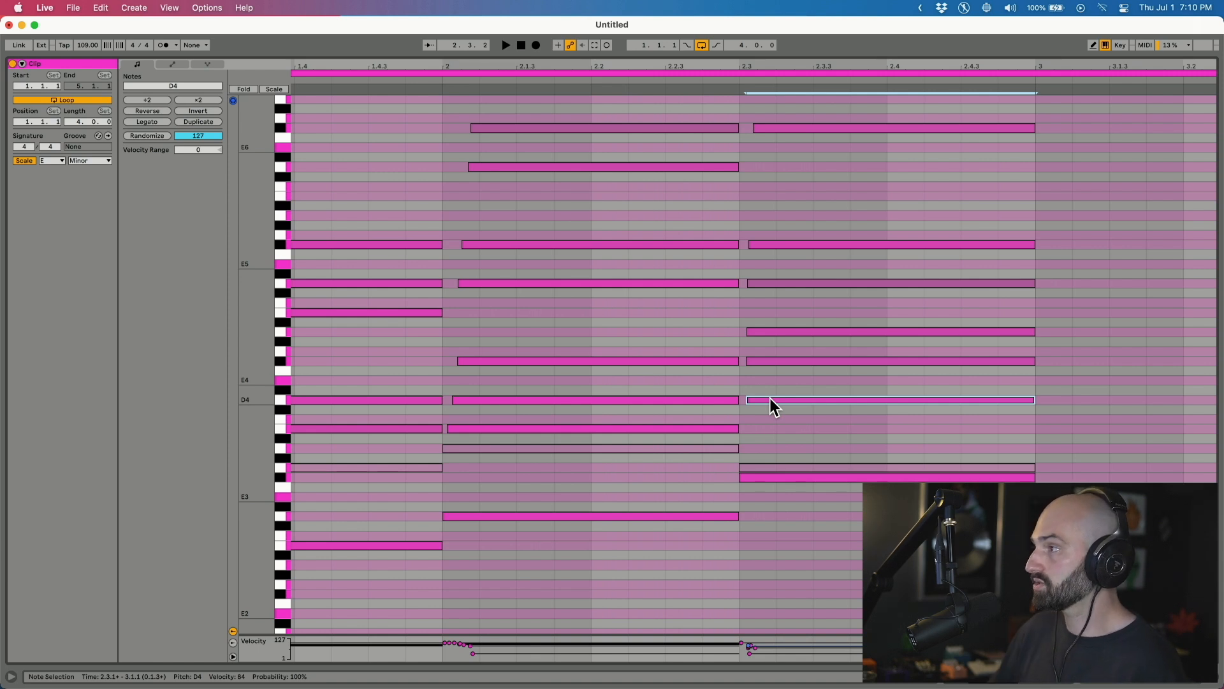
drag(648, 565, 645, 95)
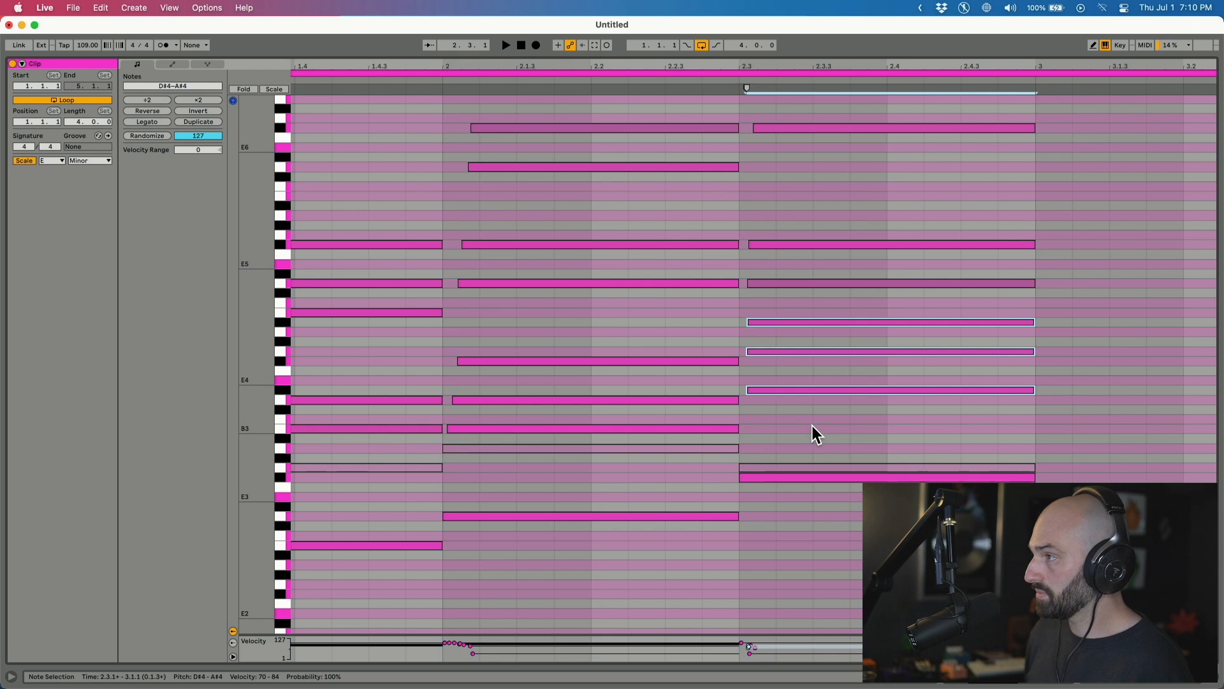
key(Right)
key(super+z)
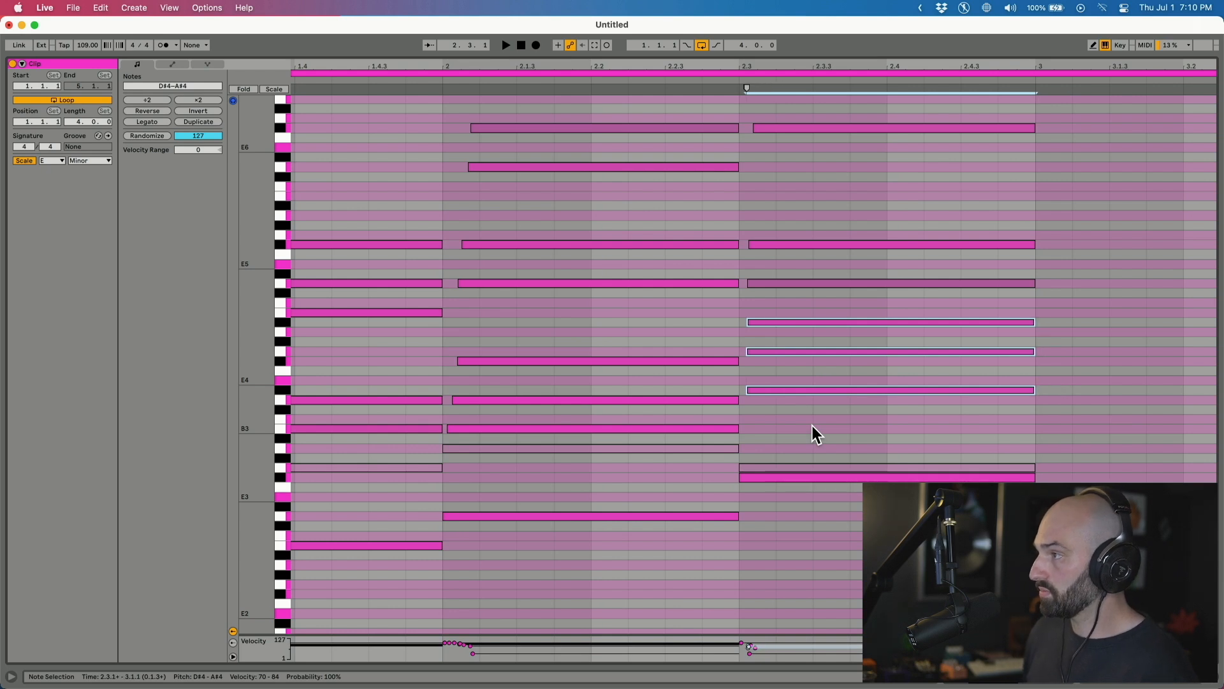
key(Down)
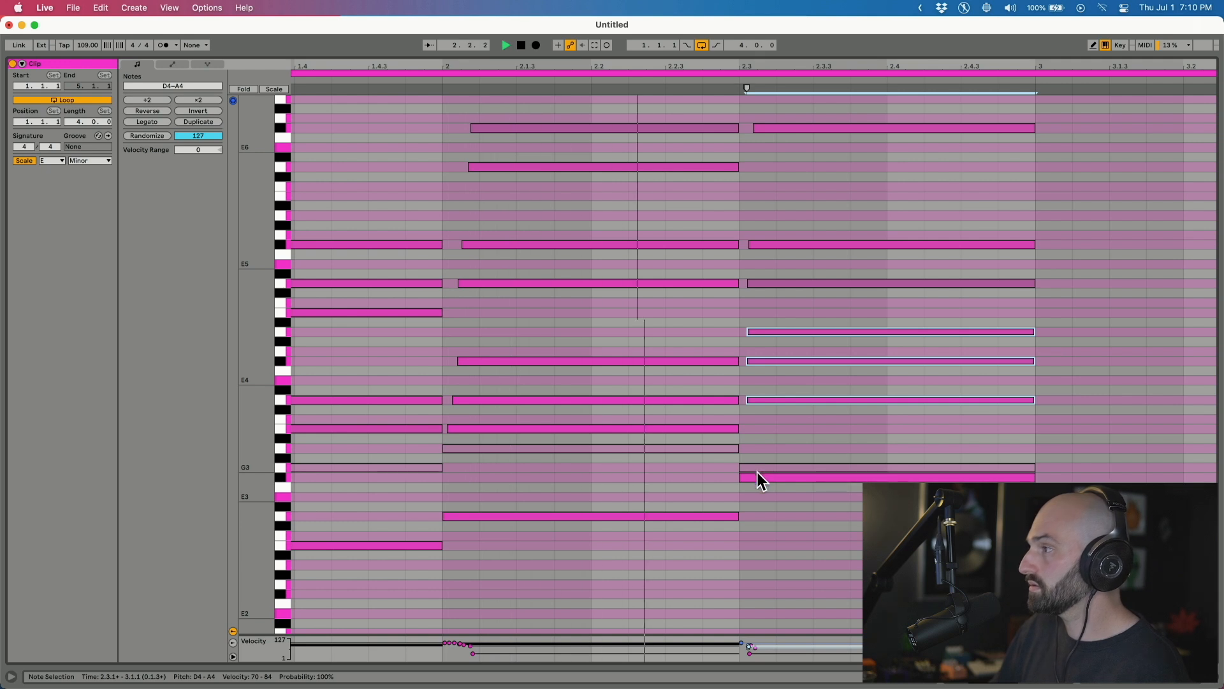
drag(756, 400, 756, 390)
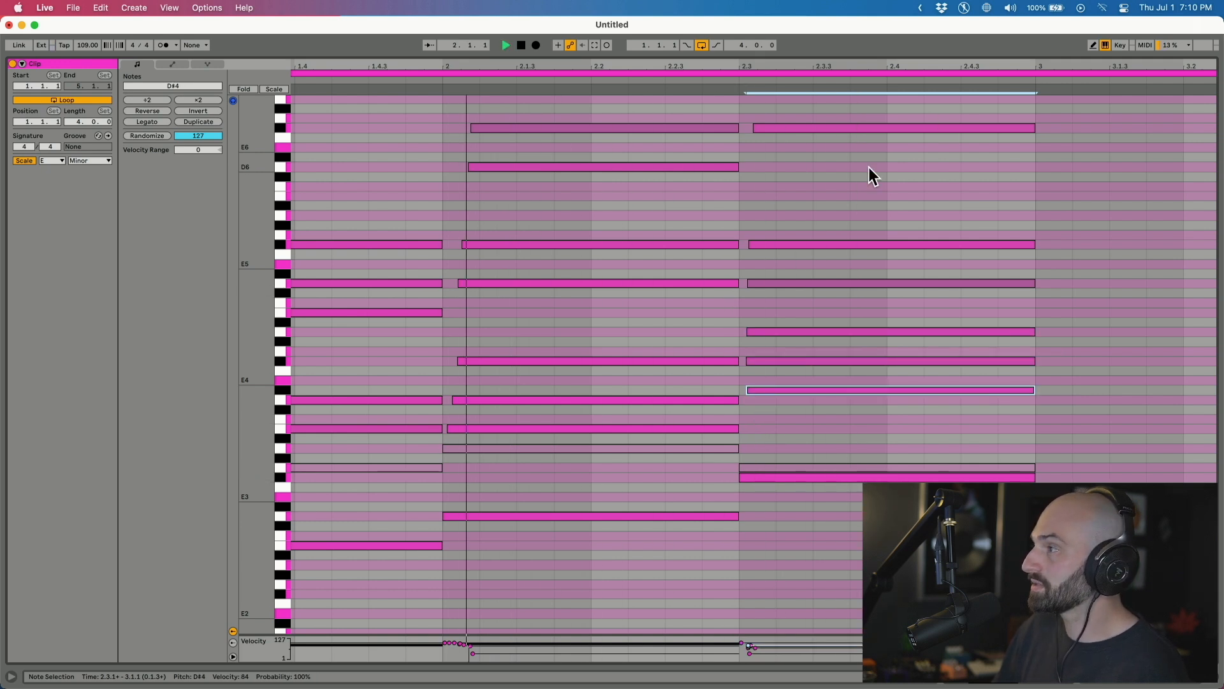
scroll(868, 168, right, 4)
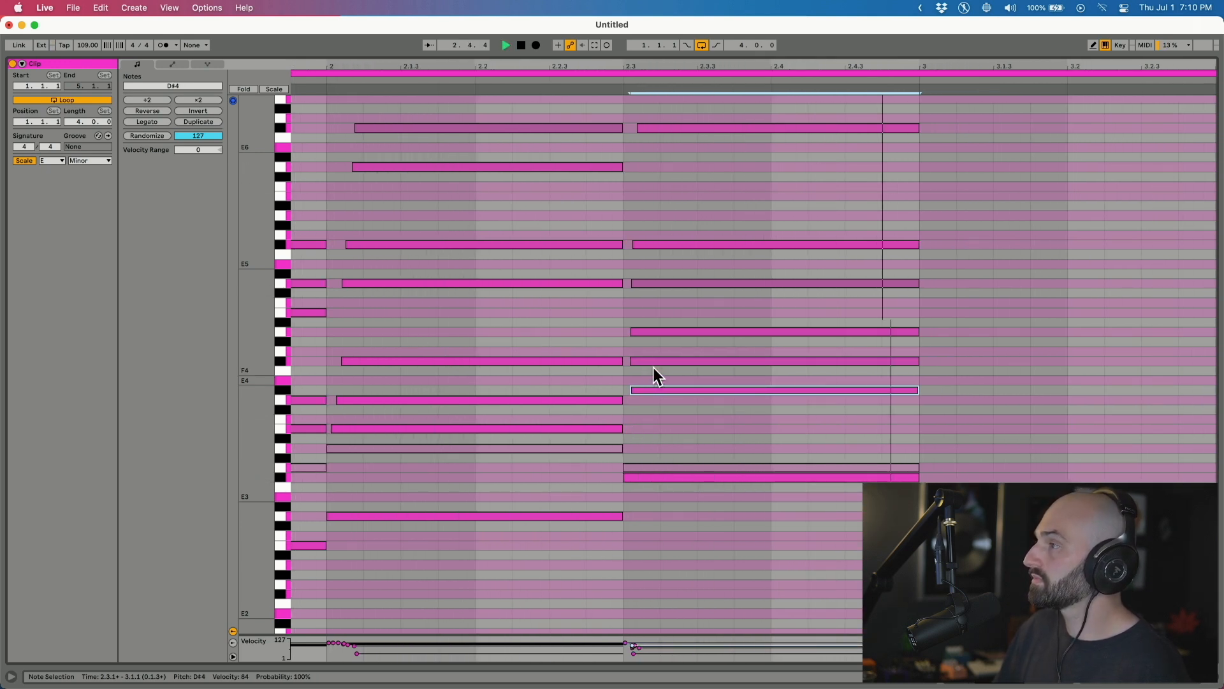
key(space)
key(Down)
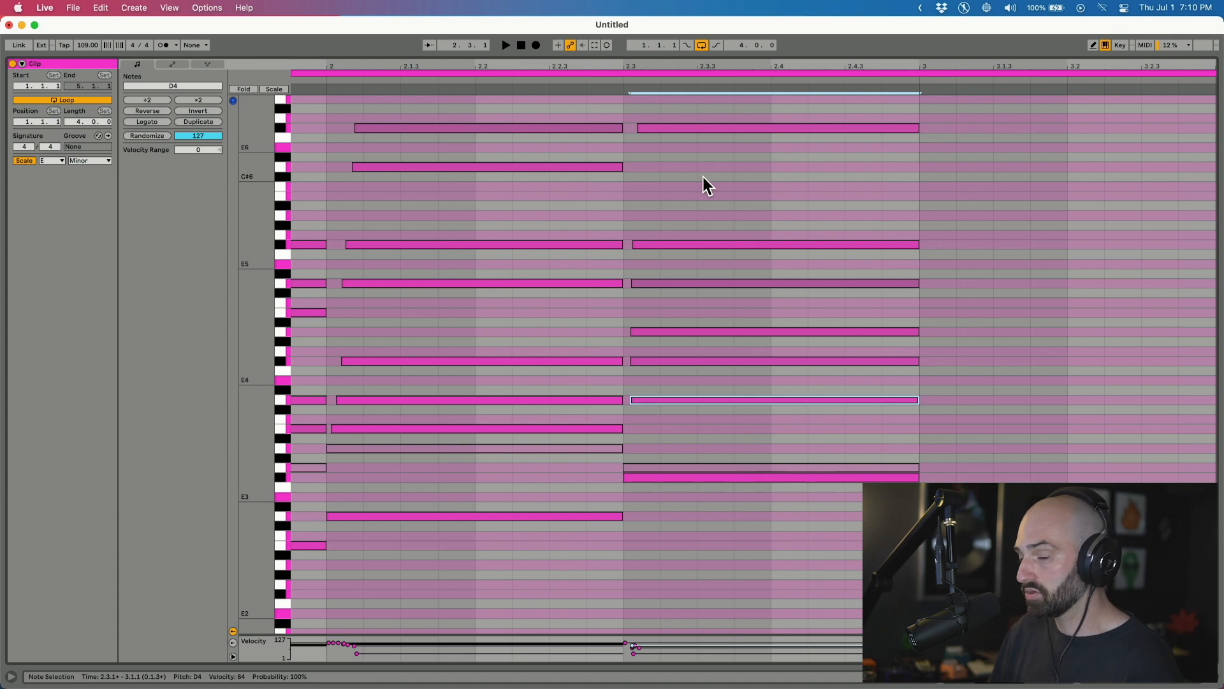
Duplicate the clip's first two bars to extend it, then play from the beginning.
click(648, 297)
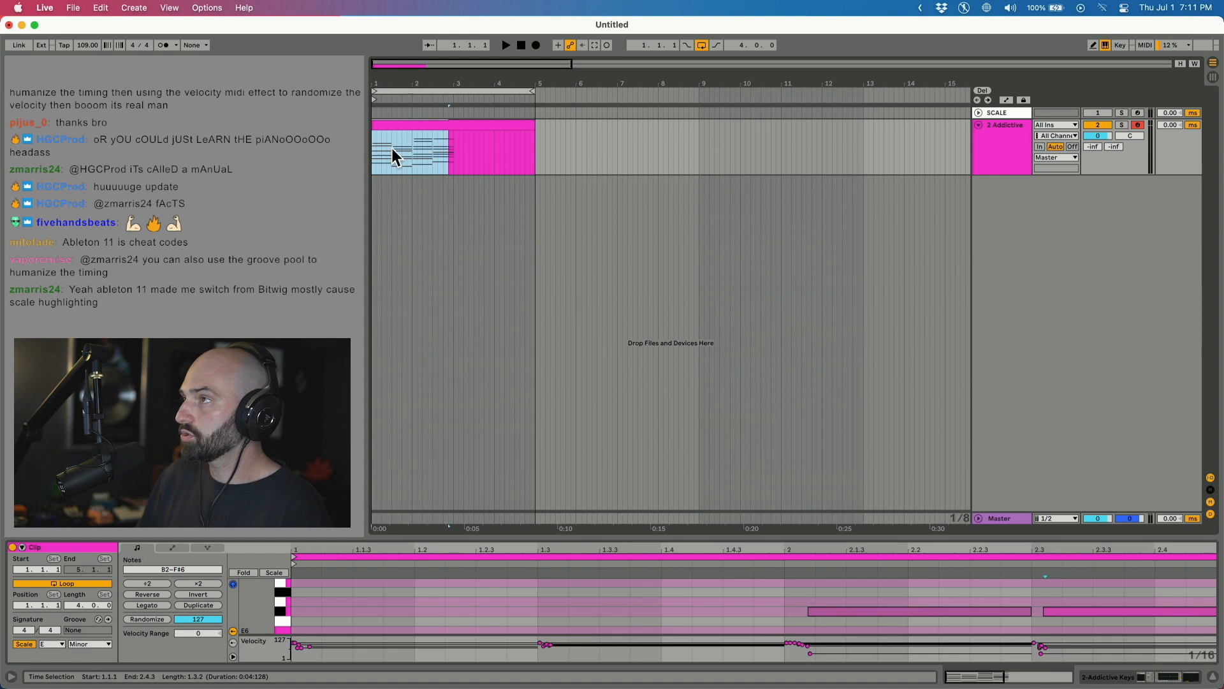
drag(441, 147, 455, 151)
key(super+d)
key(Home)
key(space)
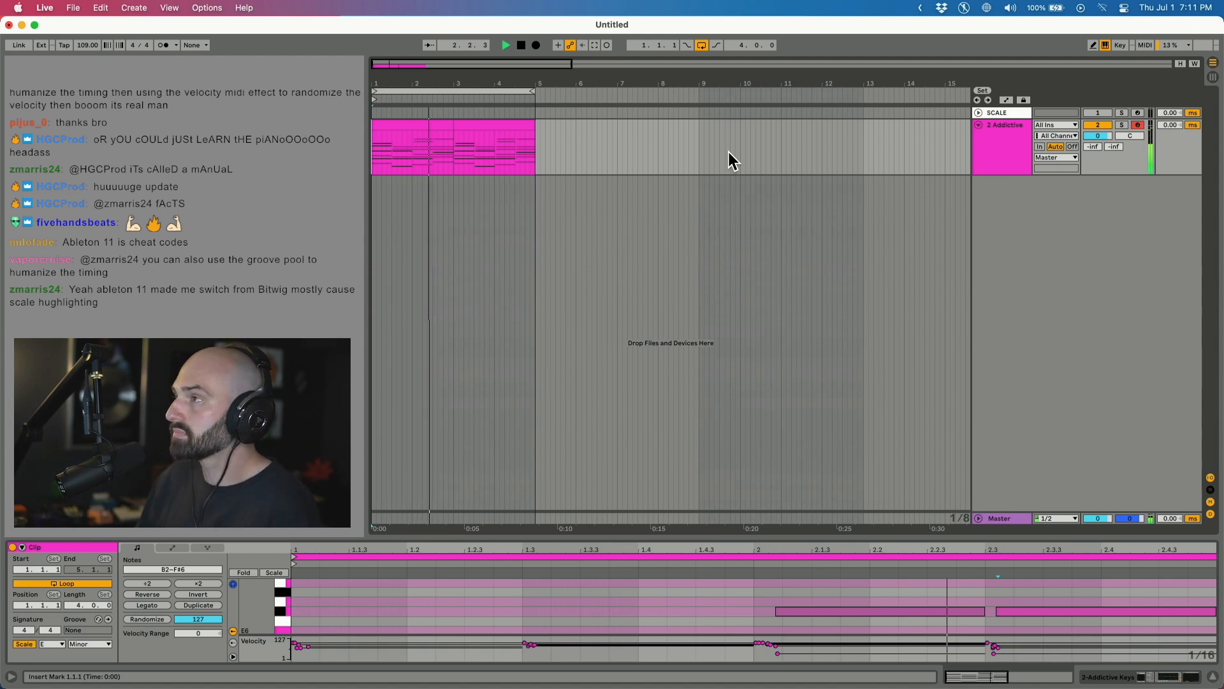
Lower the song tempo to 94 BPM and select the bars 3–5 chord clip.
drag(79, 45, 79, 48)
key(space)
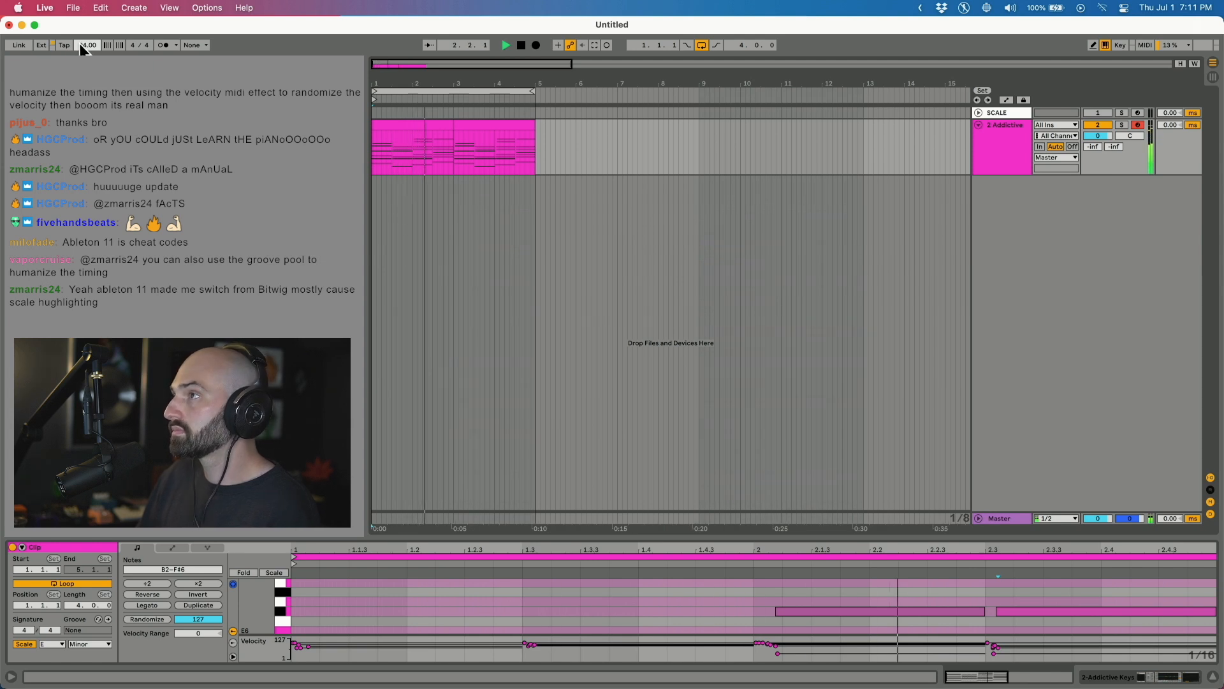
click(476, 125)
key(space)
click(438, 128)
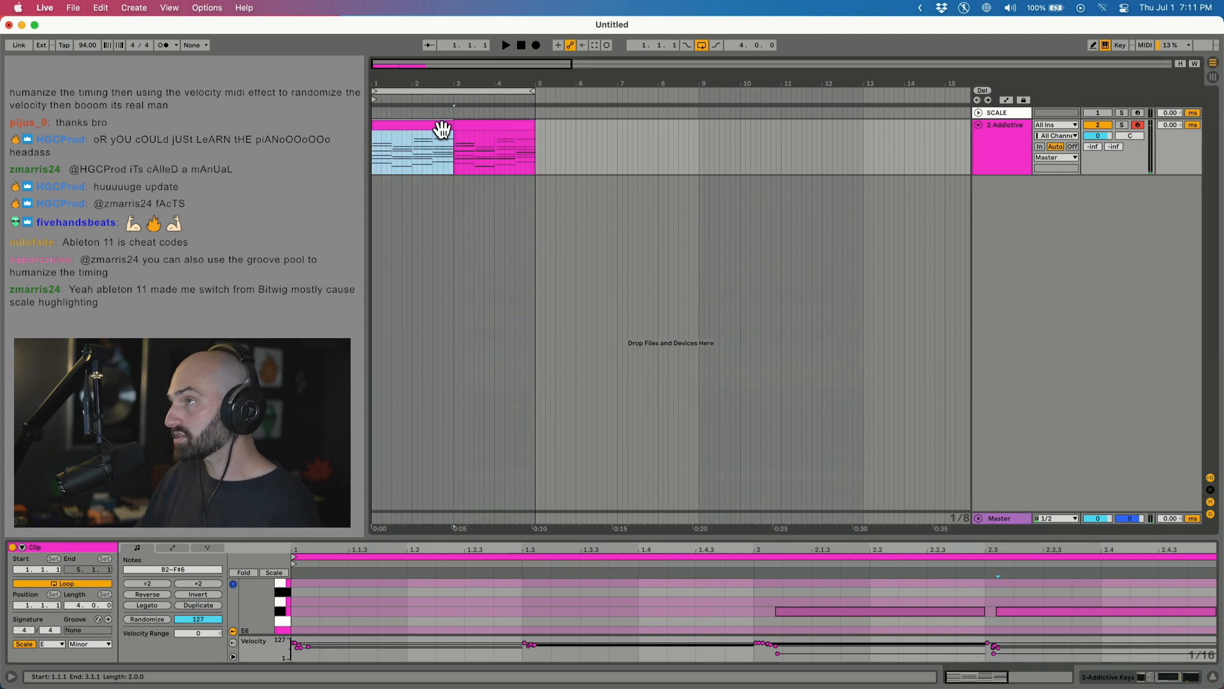
click(493, 126)
key(space)
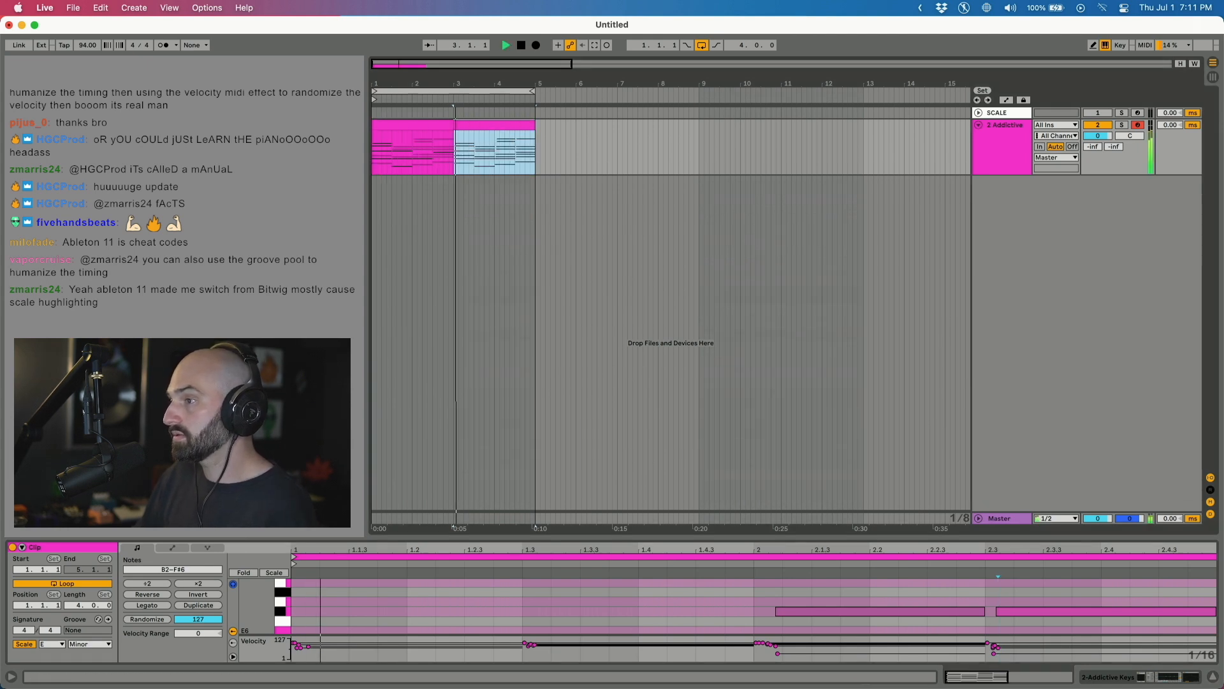
In the bars 3–5 clip's last chord, raise one note to B4 and delete the note at 2.3.
mouse_move(503, 515)
mouse_down()
mouse_move(504, 503)
mouse_move(560, 533)
mouse_up()
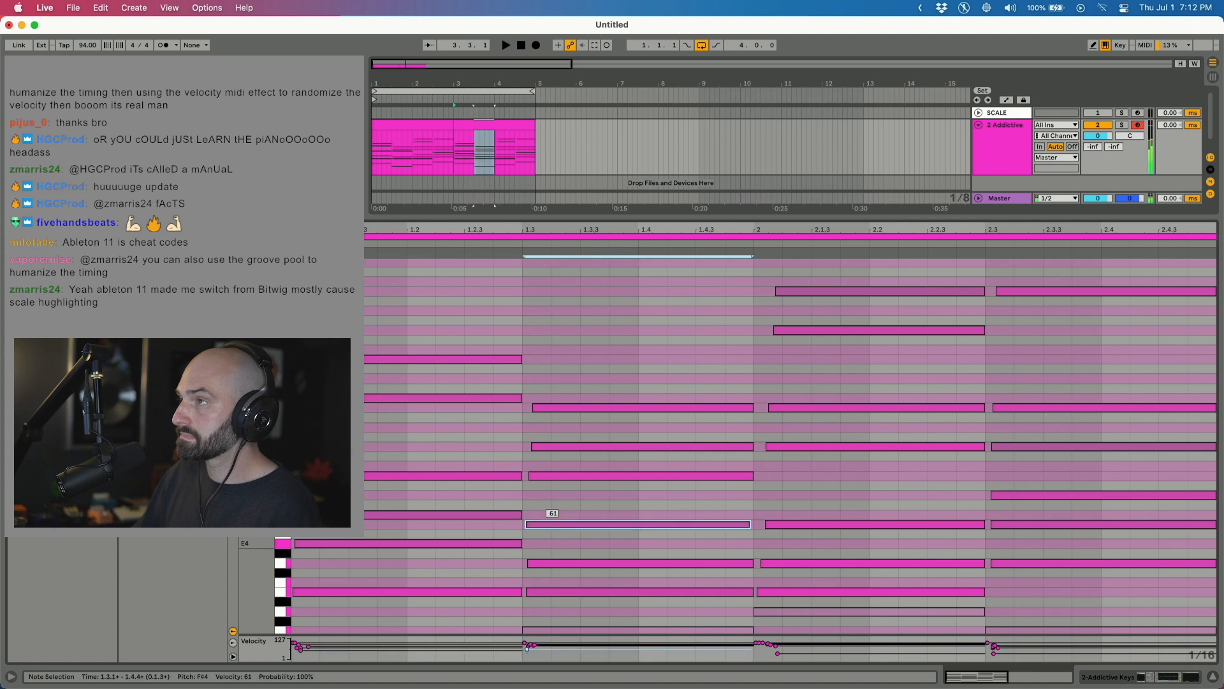
click(424, 134)
key(space)
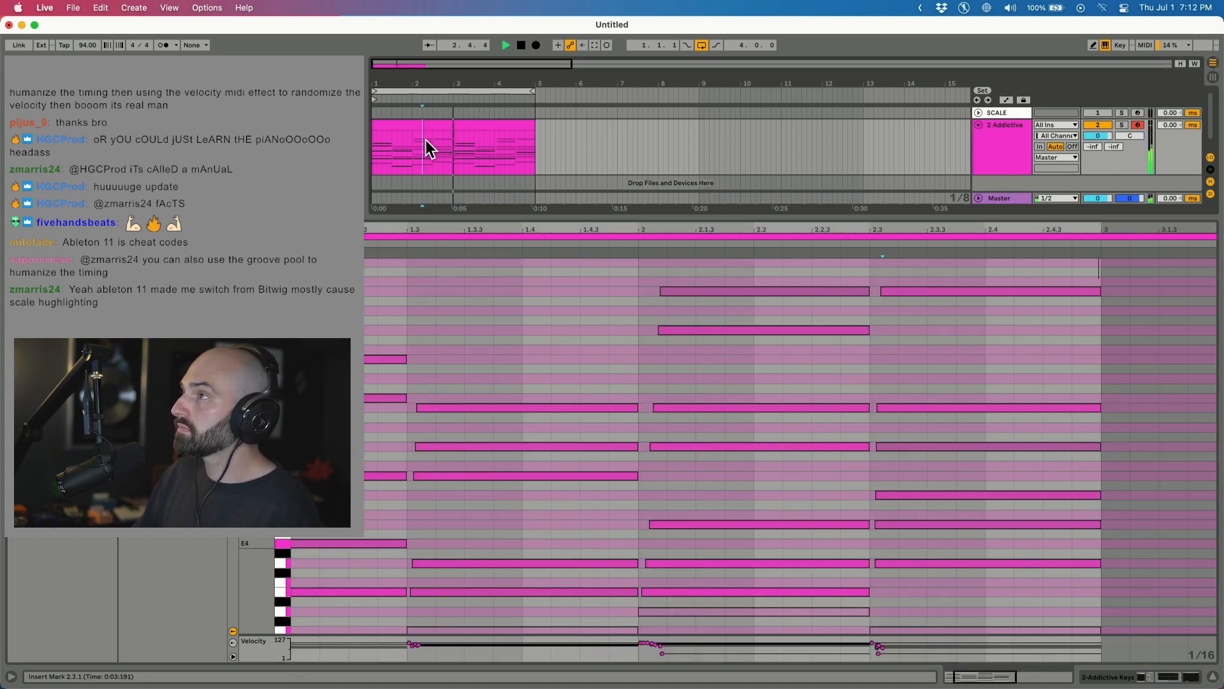
click(503, 126)
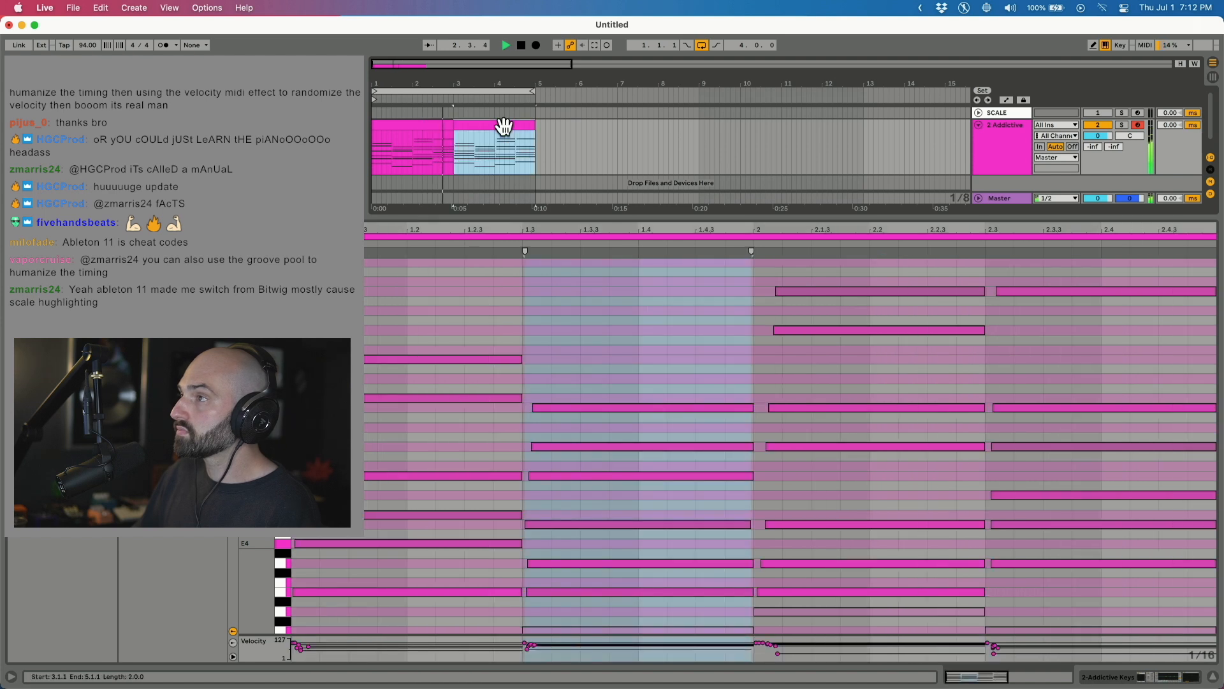
key(Up)
key(Up)
key(Up)
key(Up)
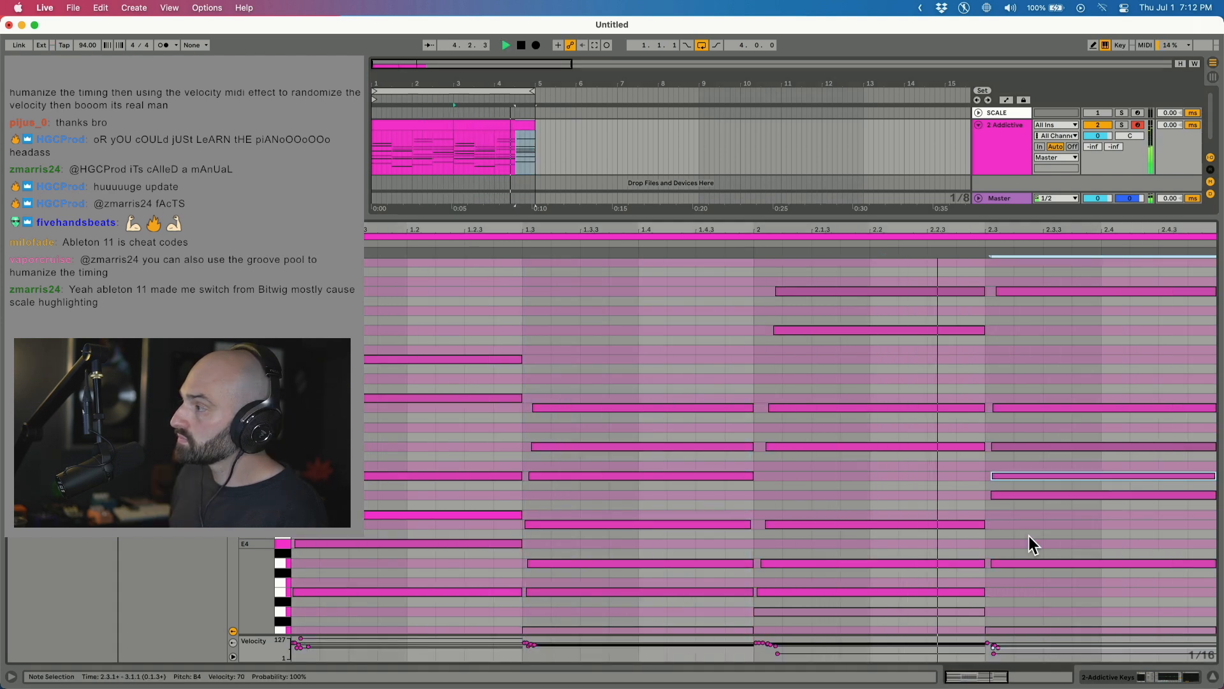
key(Delete)
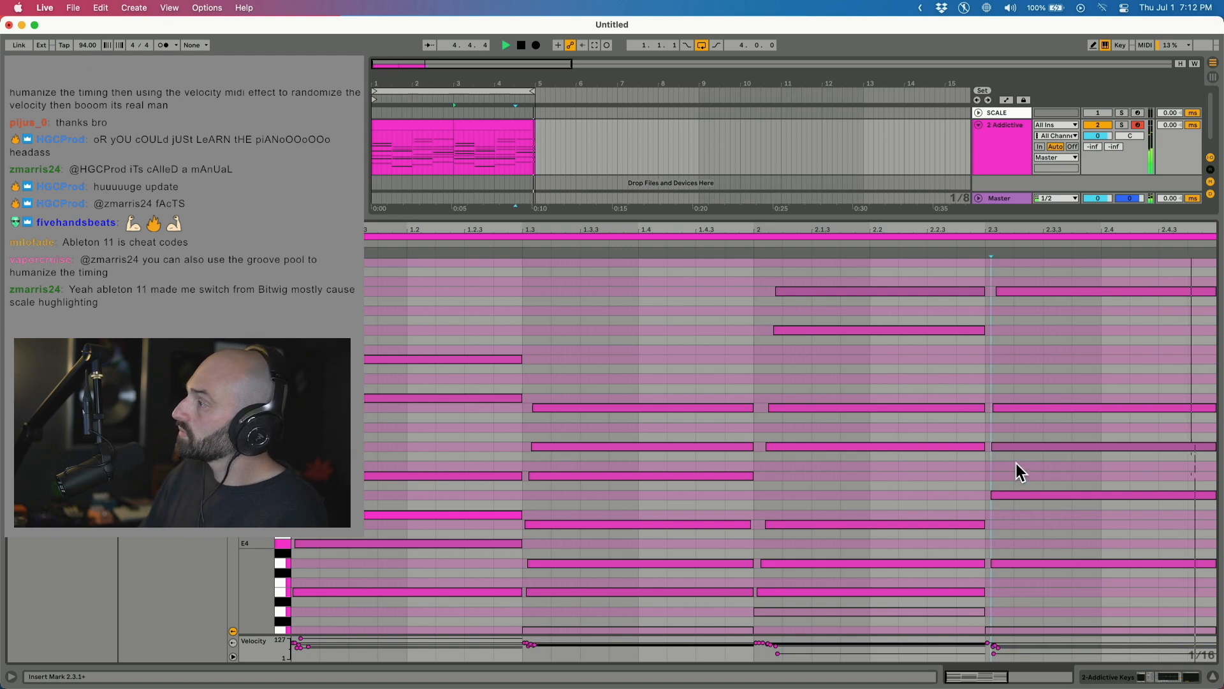
key(space)
Consolidate bars 1–5 of the chord track into one clip and set the tempo to 89 BPM.
drag(533, 162, 375, 150)
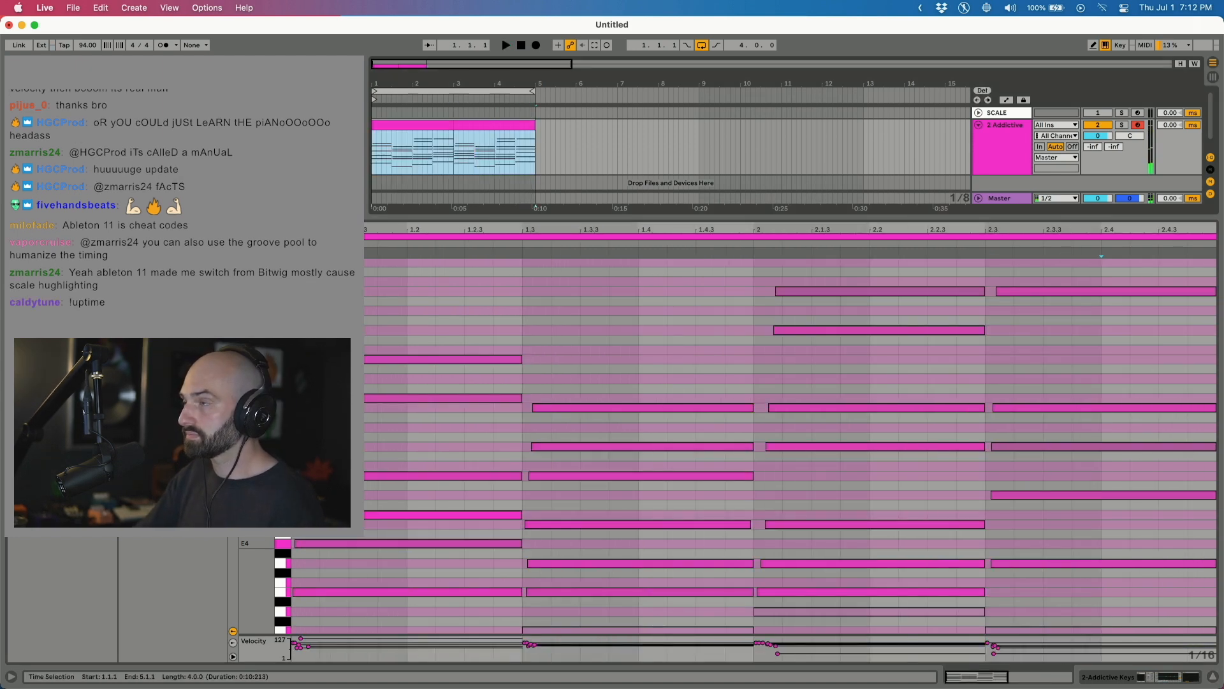
key(super+j)
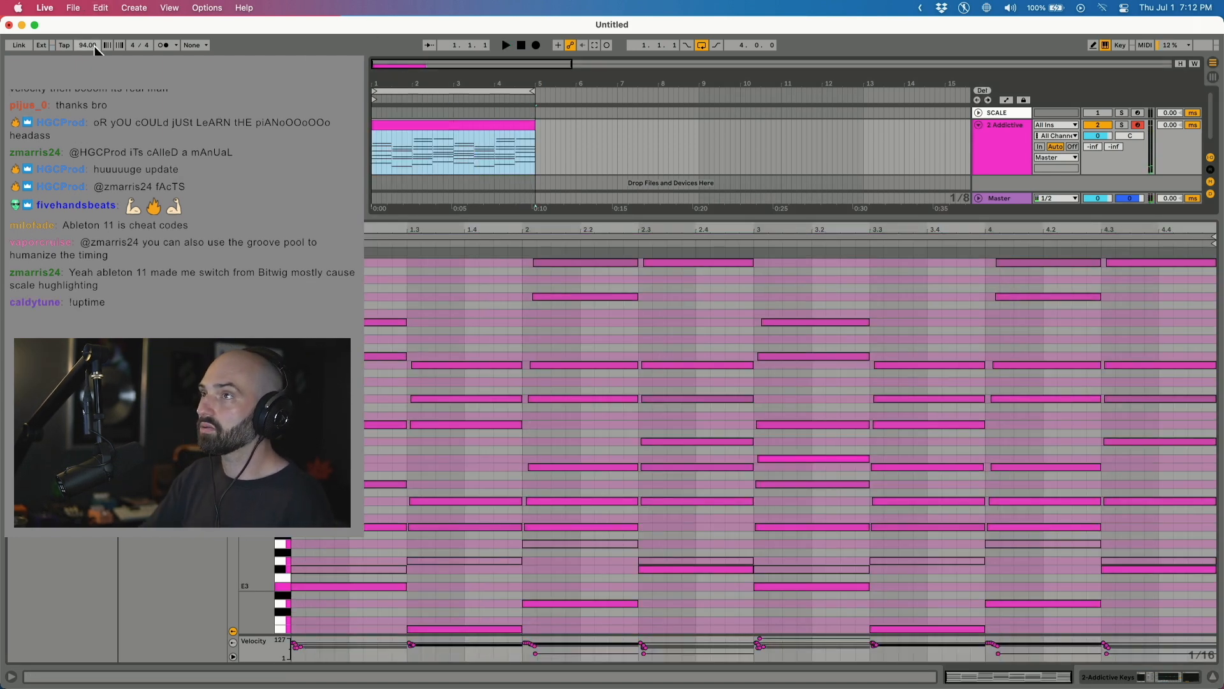
drag(96, 49, 97, 51)
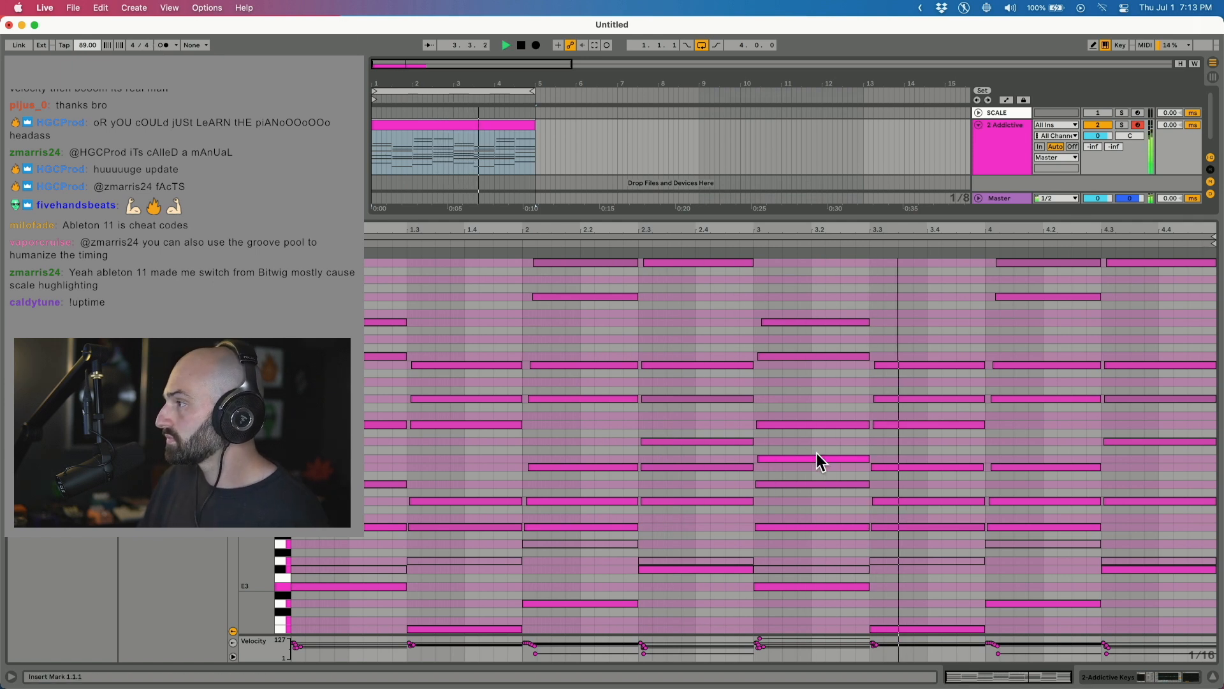
drag(986, 508, 987, 540)
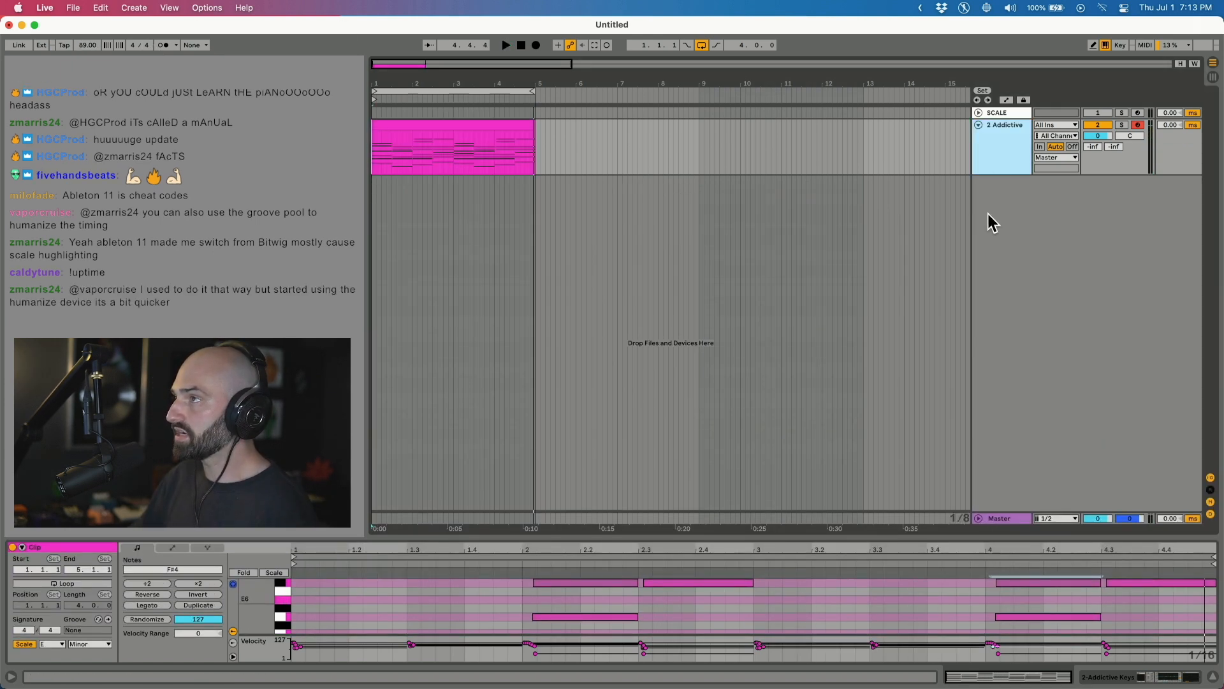
Set SketchCassette's AGE to Used and raise its Dropouts Depth and Intensity.
click(1008, 155)
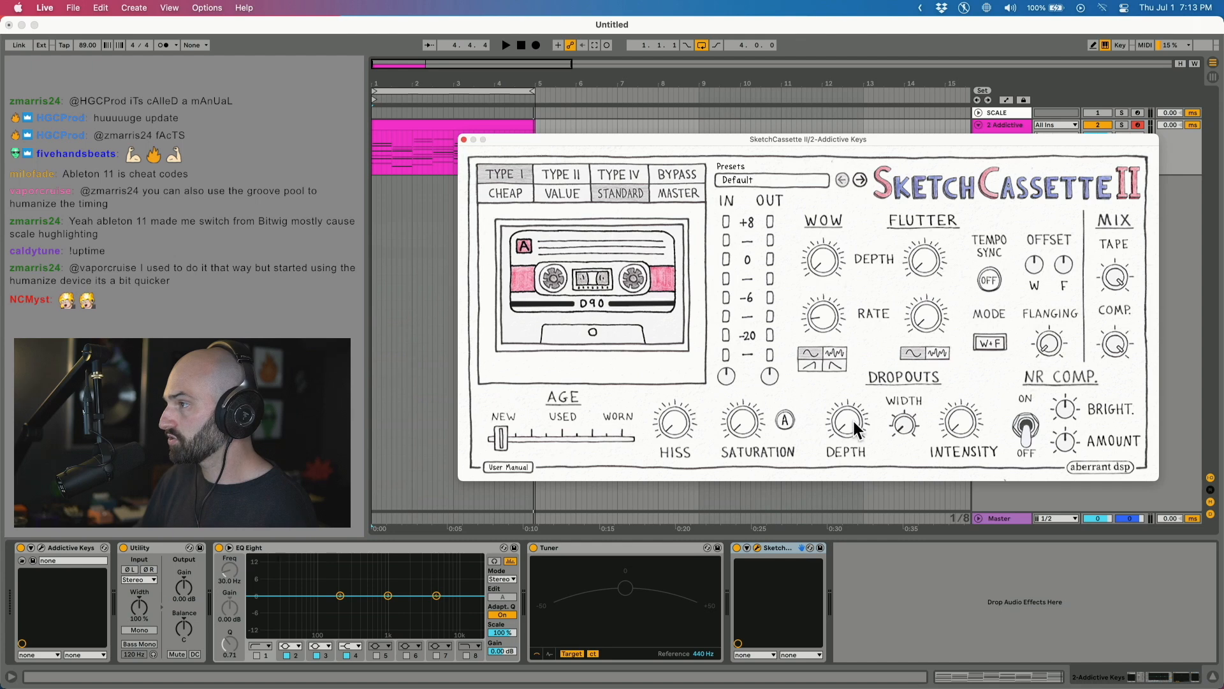
key(space)
drag(501, 438, 554, 442)
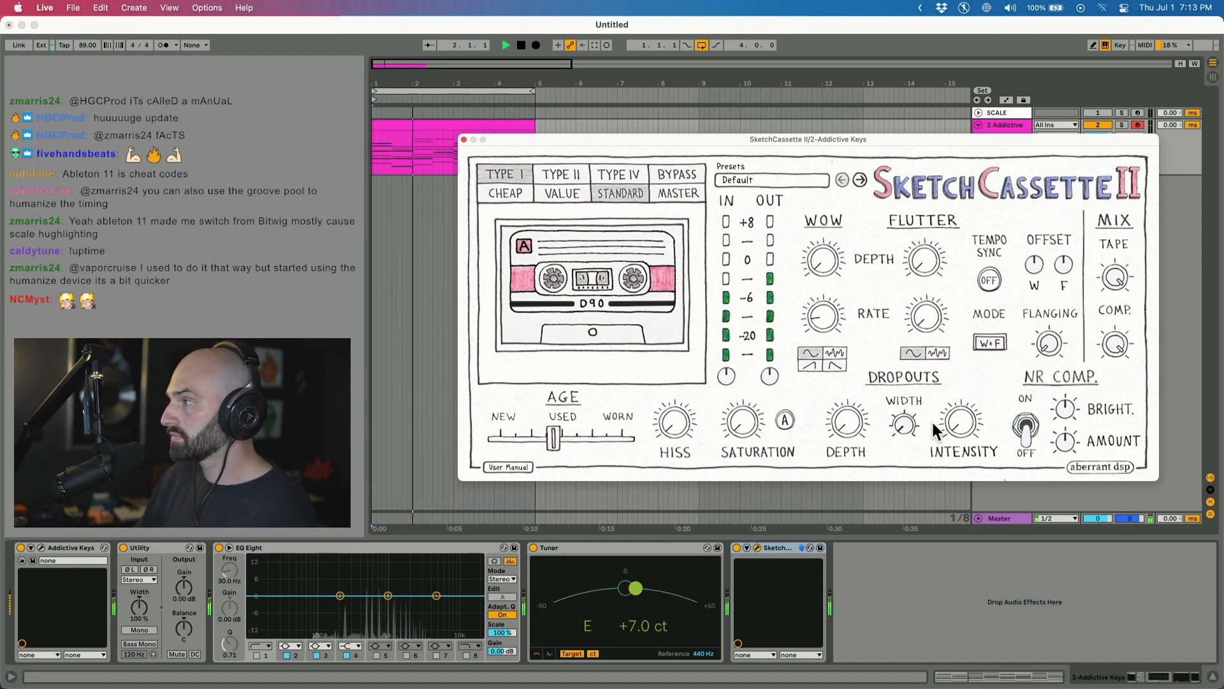
drag(852, 379, 853, 359)
drag(959, 431, 952, 397)
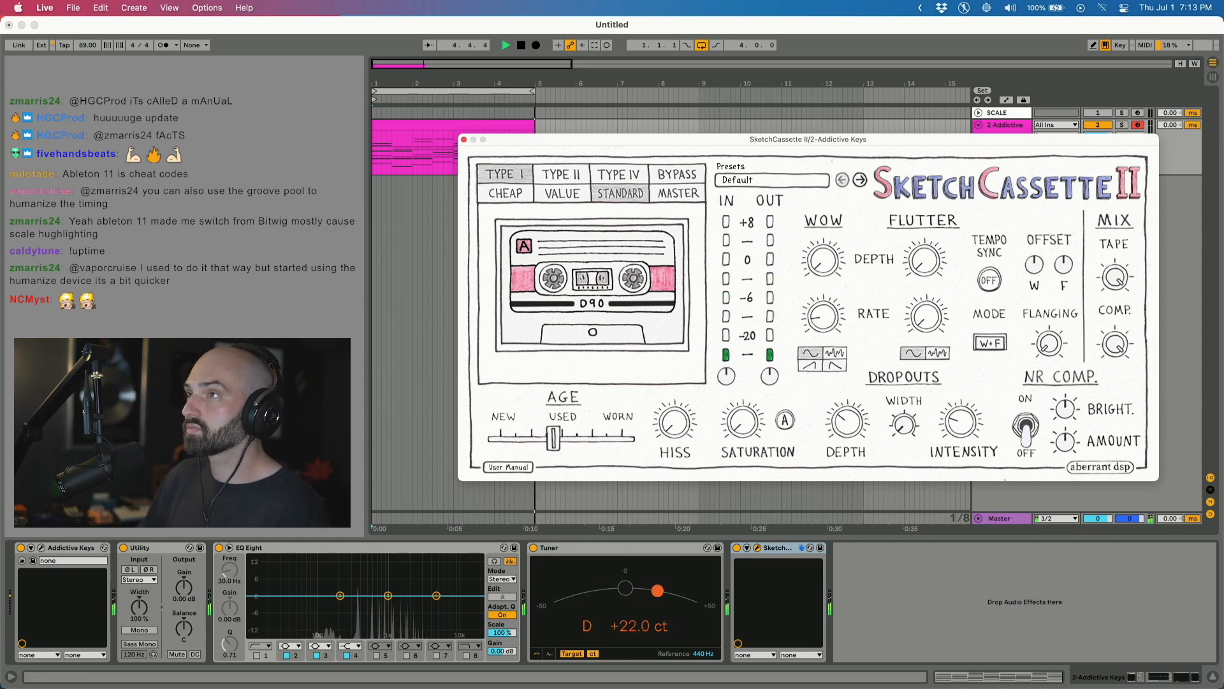
Add Hybrid Reverb at about 27% dry/wet, placed before SketchCassette in the chain.
double_click(185, 242)
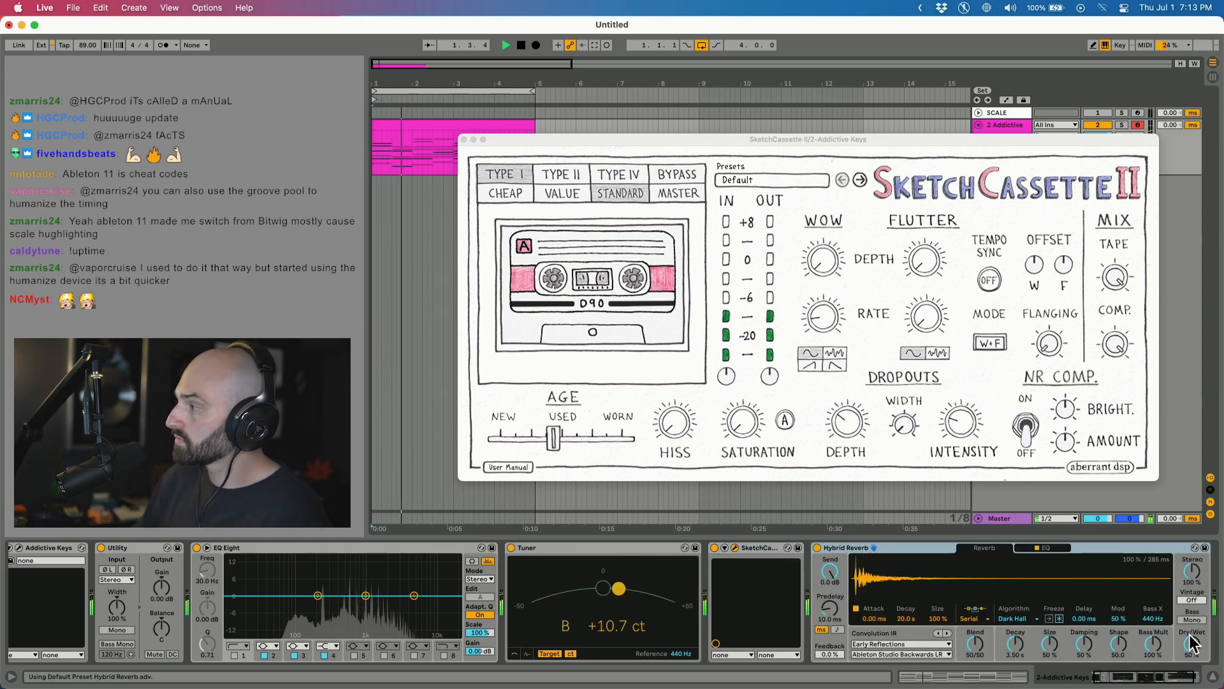
drag(1192, 643, 1192, 655)
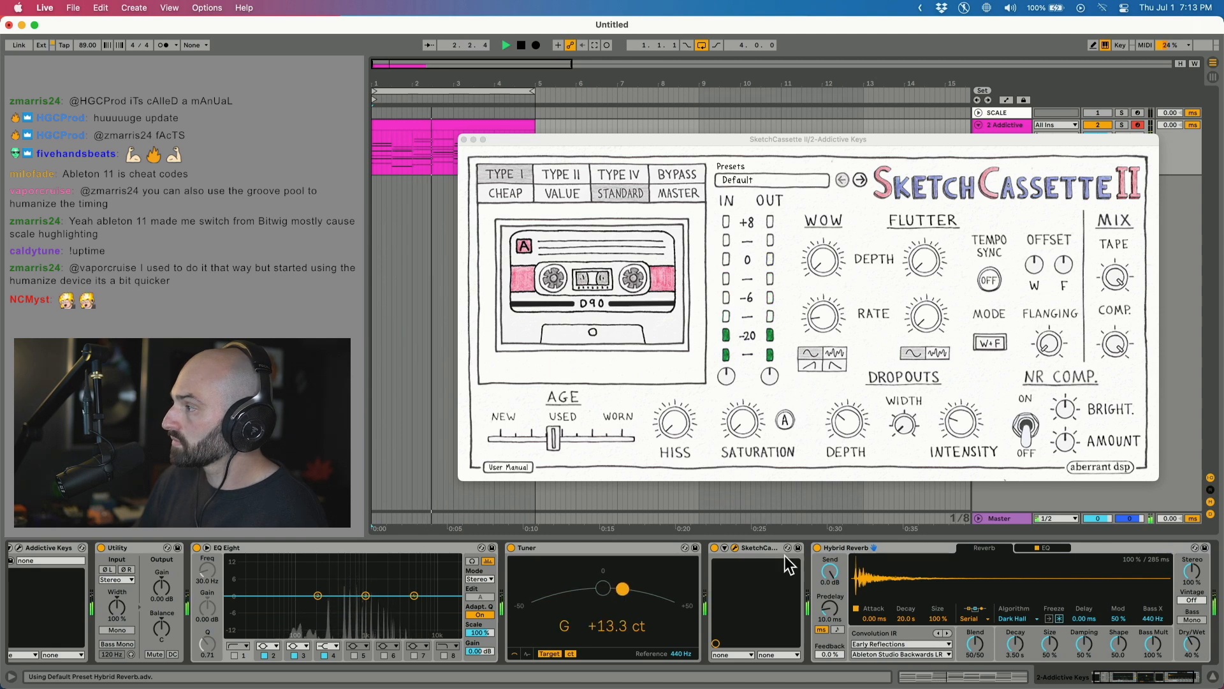
drag(1160, 547, 740, 591)
drag(1091, 638, 1094, 649)
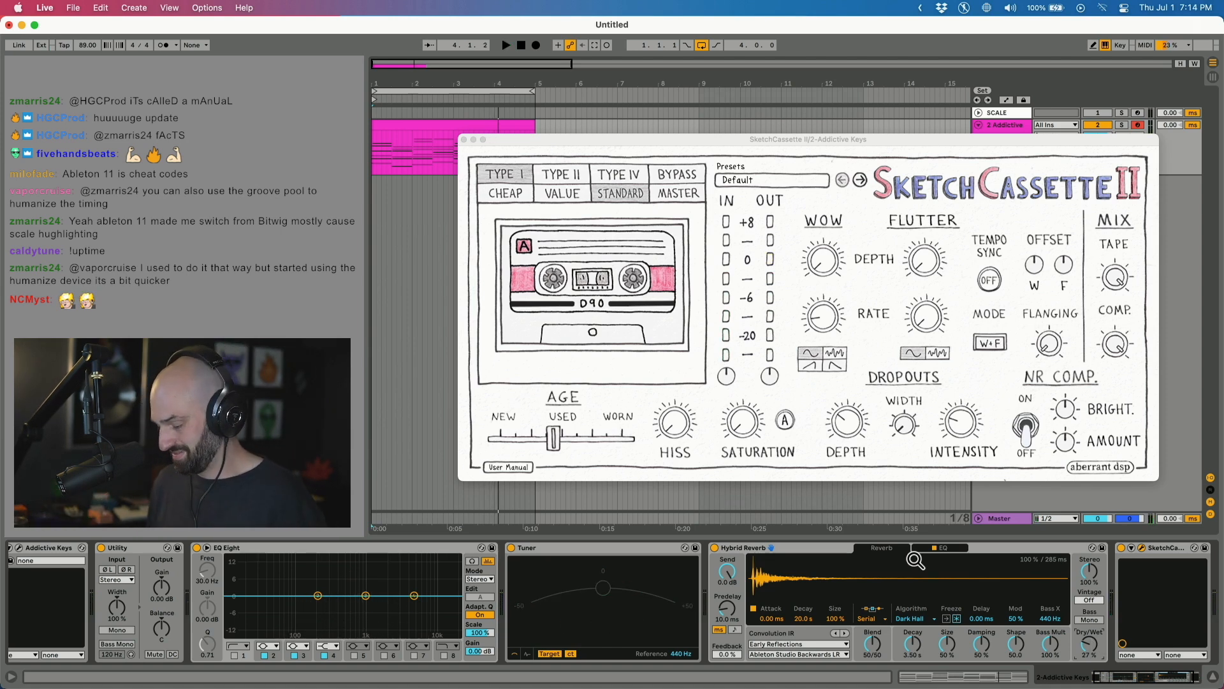
key(super+alt+p)
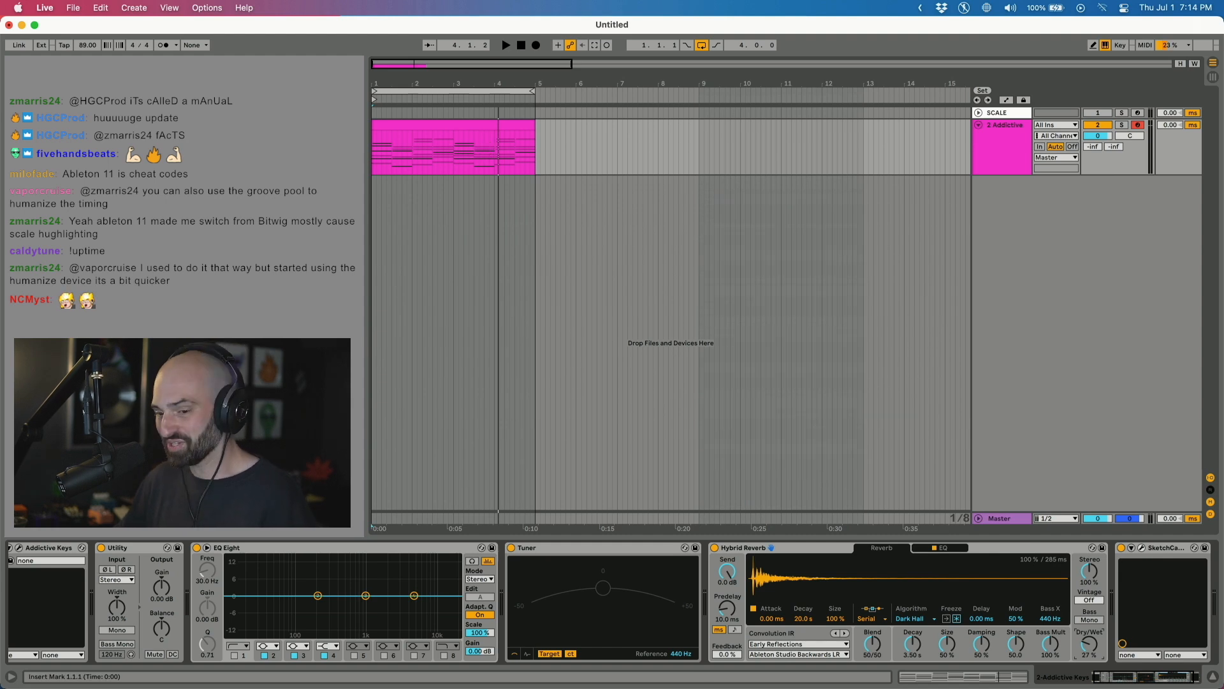
Play the song, then duplicate the 2 Addictive track into a 3 Addictive copy.
key(space)
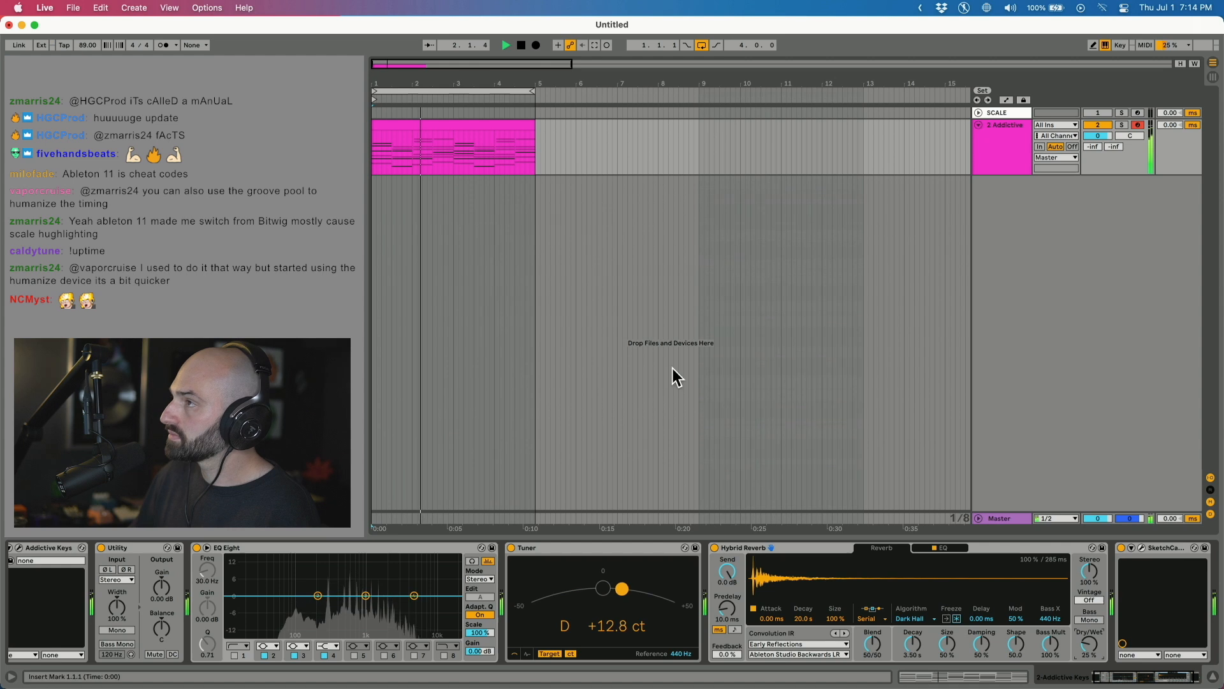
key(space)
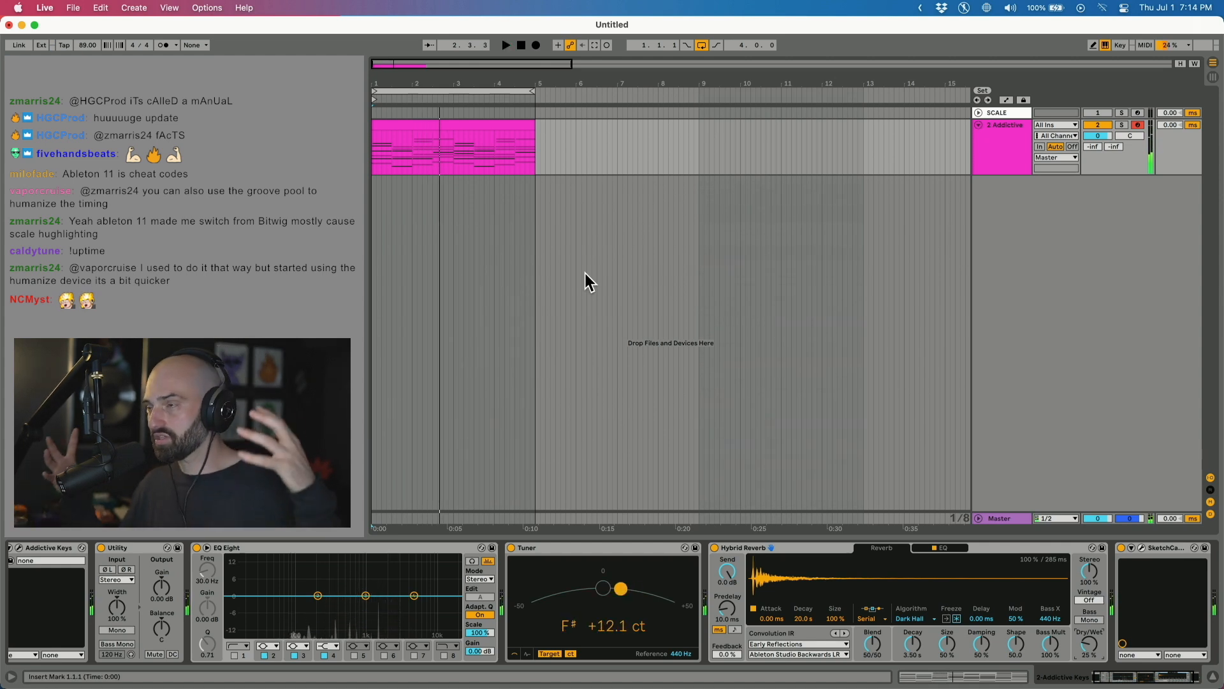
click(1009, 167)
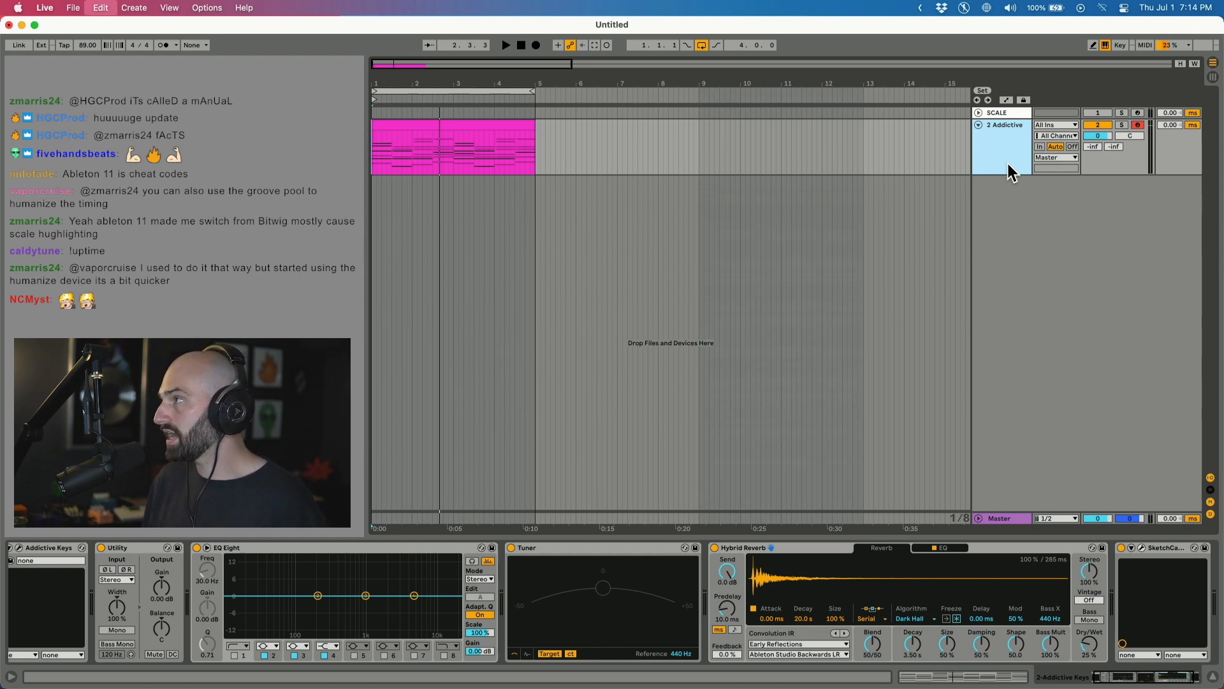
key(super+d)
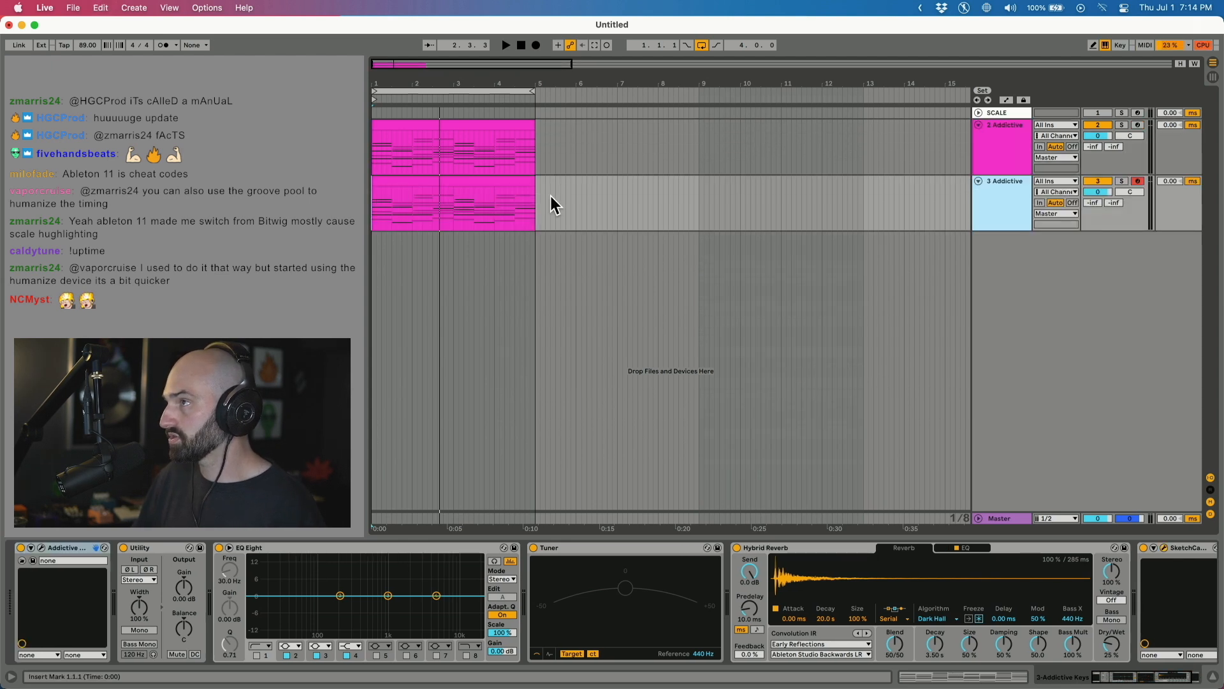
Colour 3 Addictive cyan, create an empty clip on it, and open it alongside the chord clip.
drag(550, 195, 373, 195)
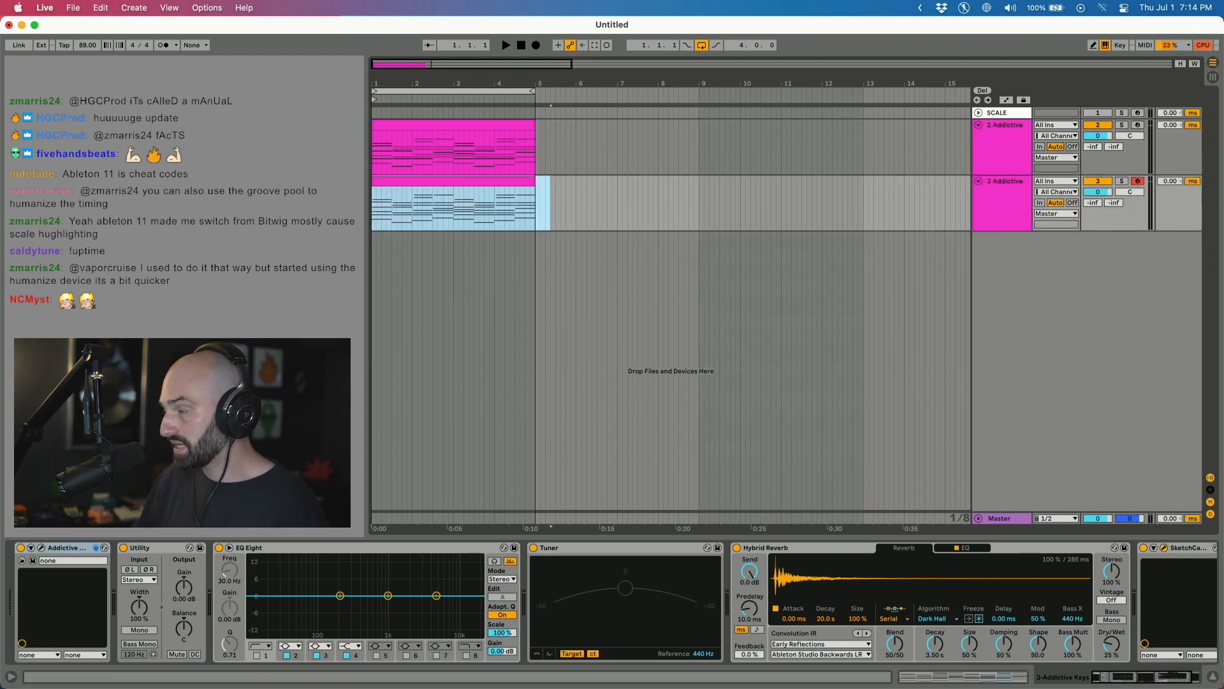
right_click(987, 198)
click(1073, 401)
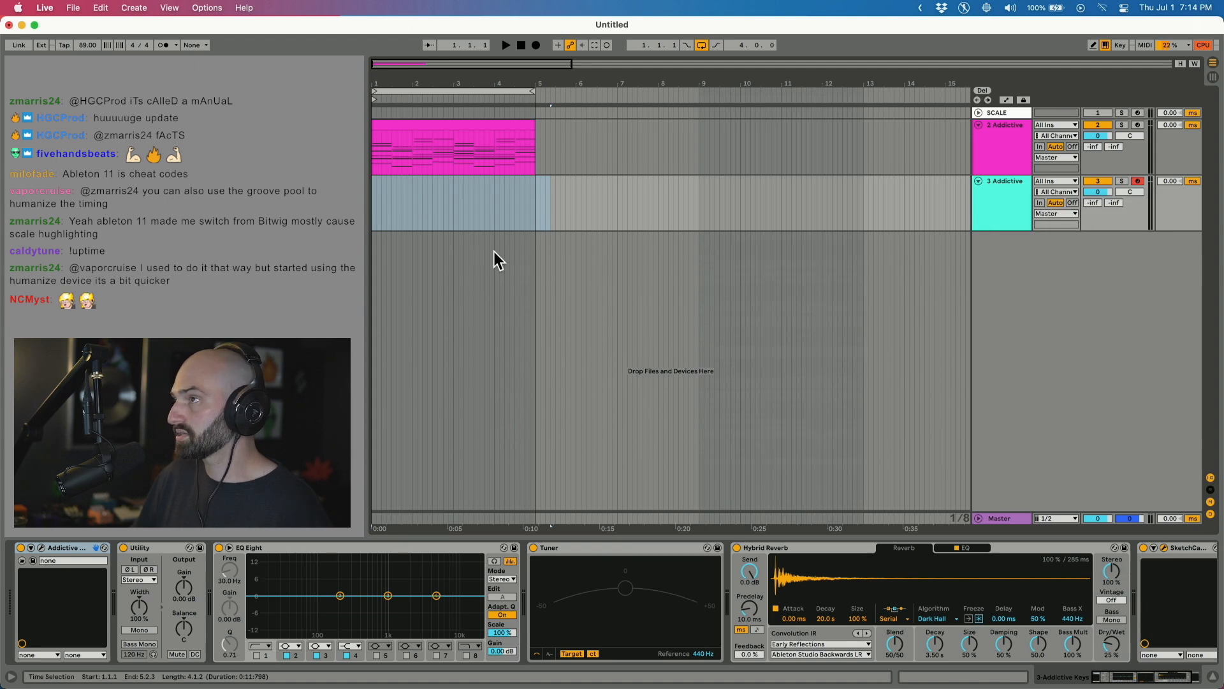
double_click(469, 200)
shift+click(487, 165)
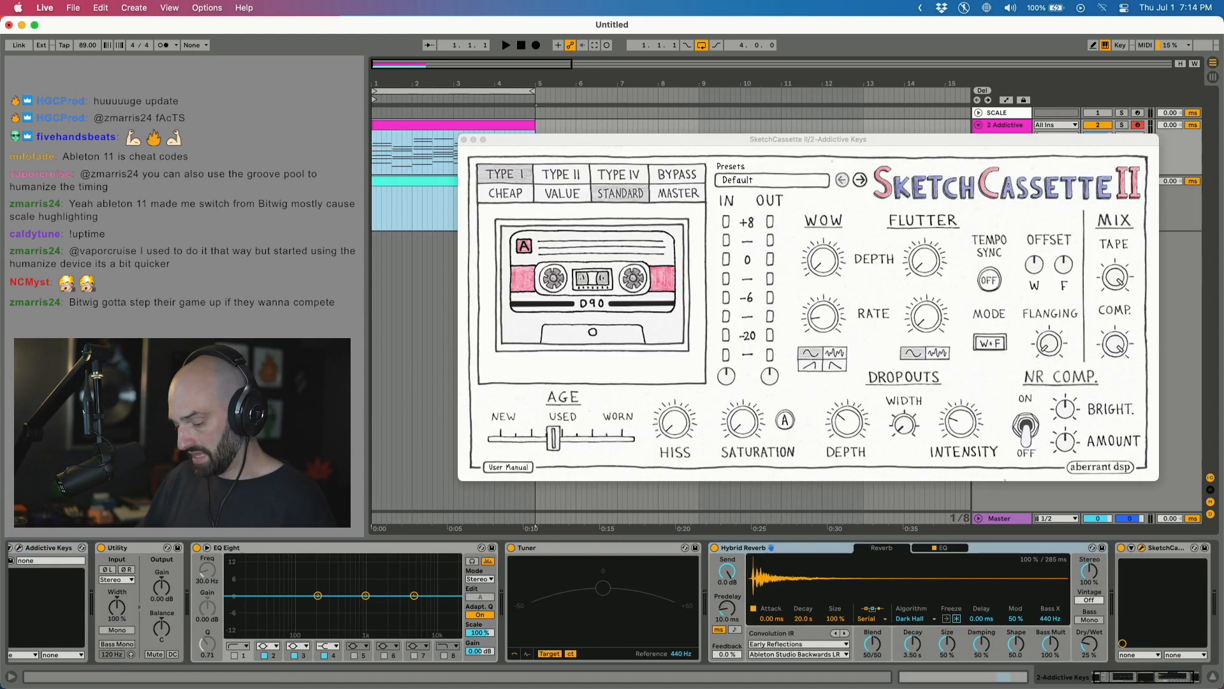
key(shift+Tab)
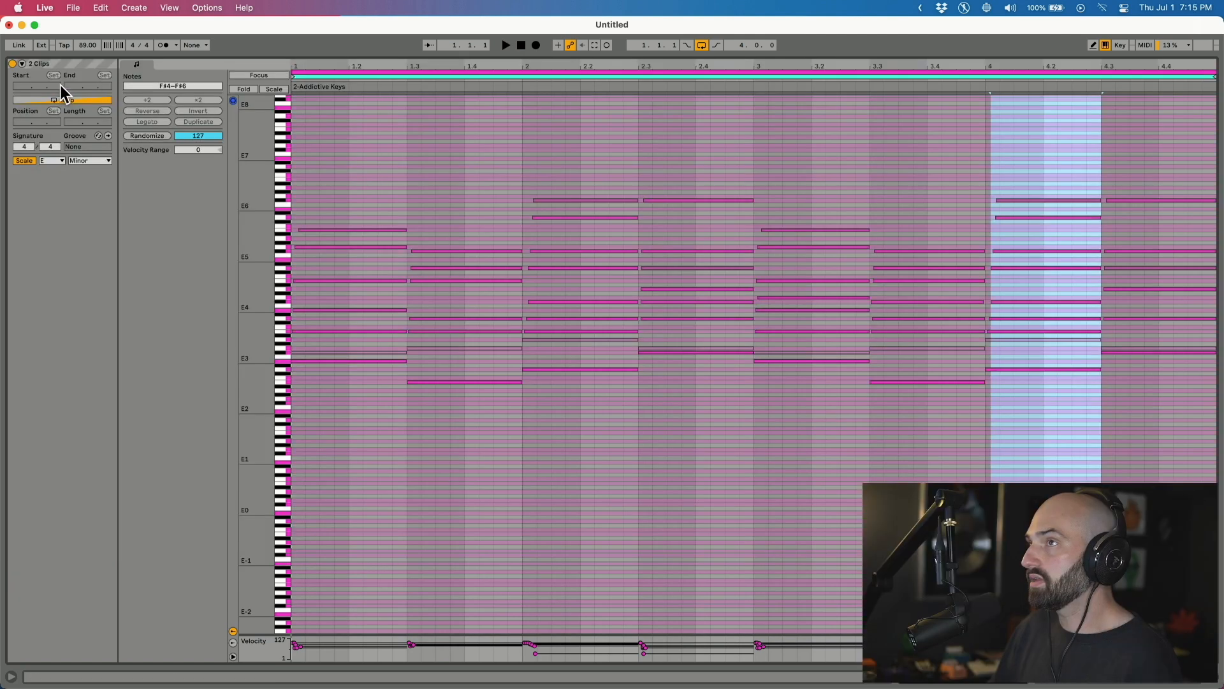
Focus the note editor on the teal 3-Addictive Keys clip and enlarge rows so note names show.
click(258, 75)
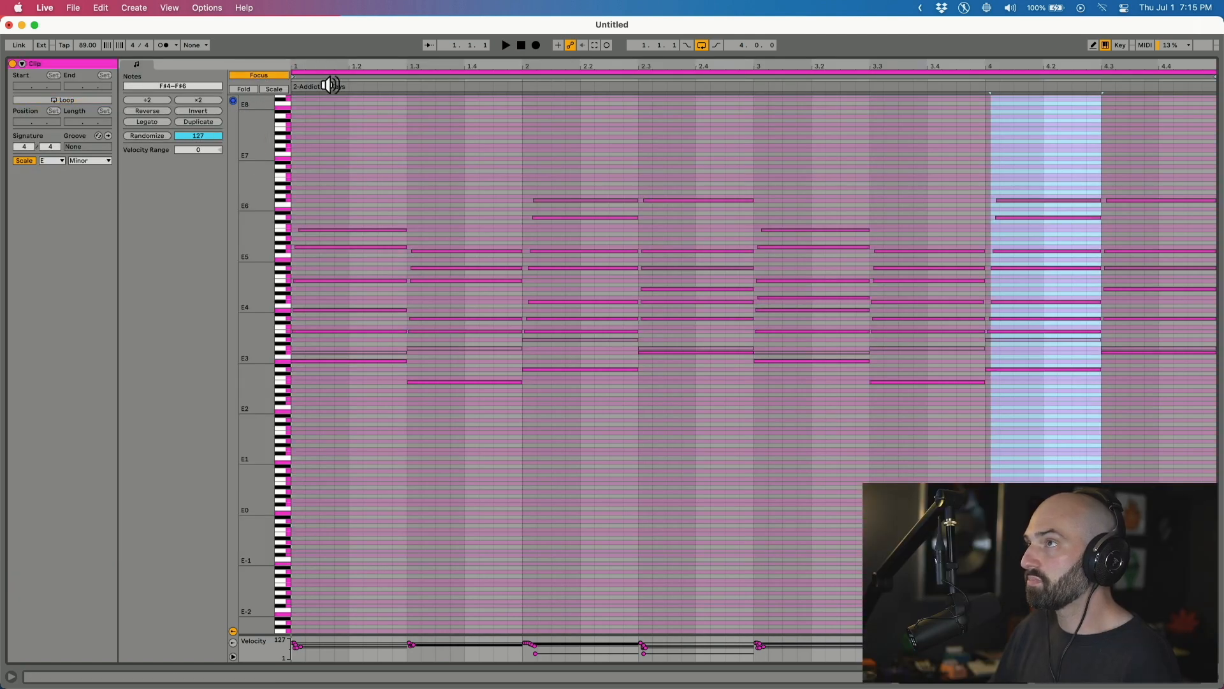
click(330, 78)
click(332, 75)
click(333, 75)
click(335, 76)
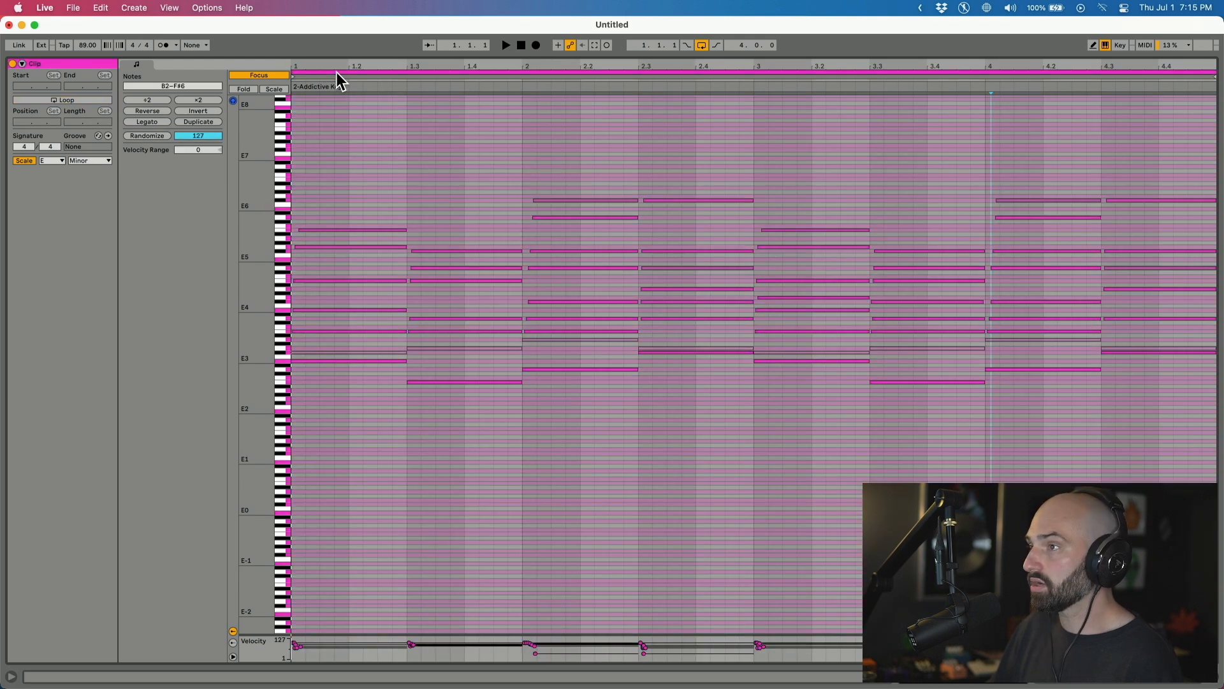
click(333, 75)
drag(257, 275, 274, 343)
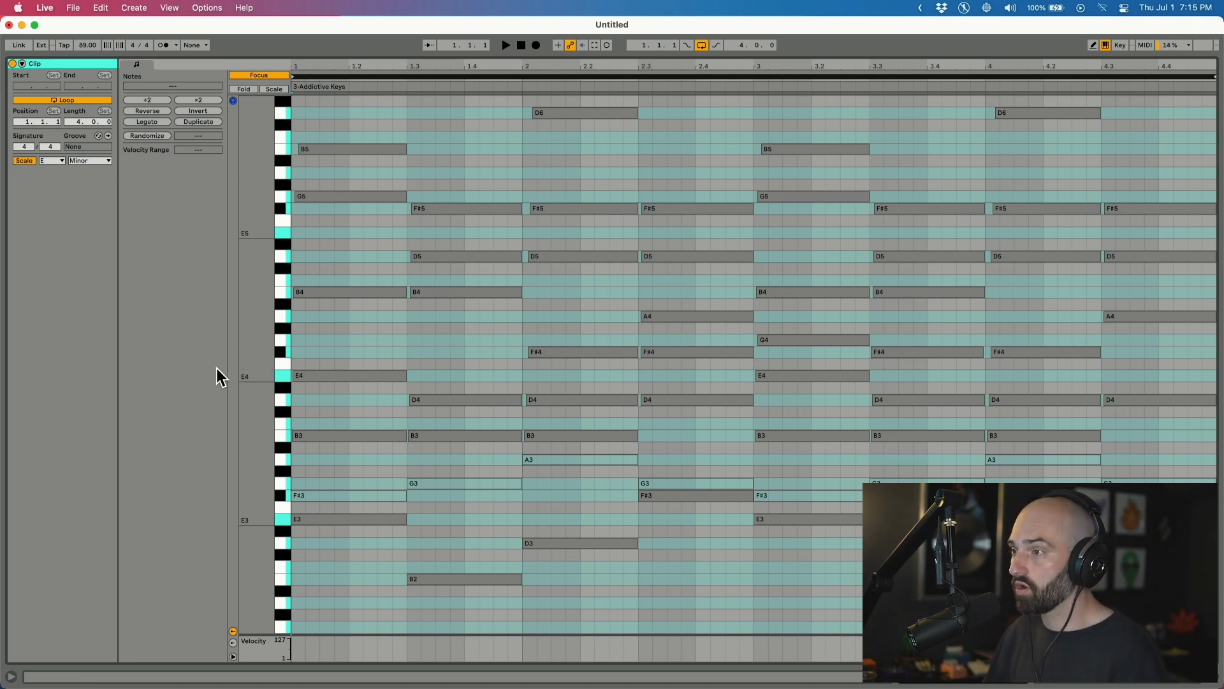
Draw an A4 note at bar 1 followed by G4, lengthen the F#4, and audition.
double_click(297, 338)
drag(306, 340, 377, 316)
key(space)
double_click(383, 340)
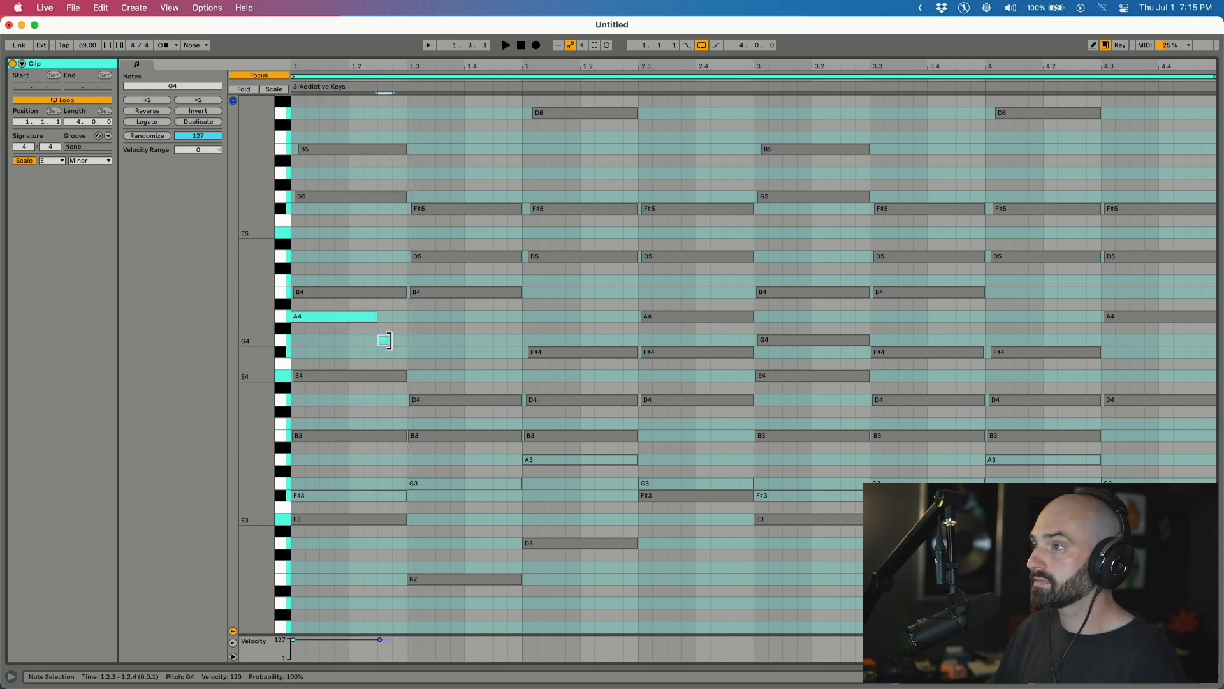
key(space)
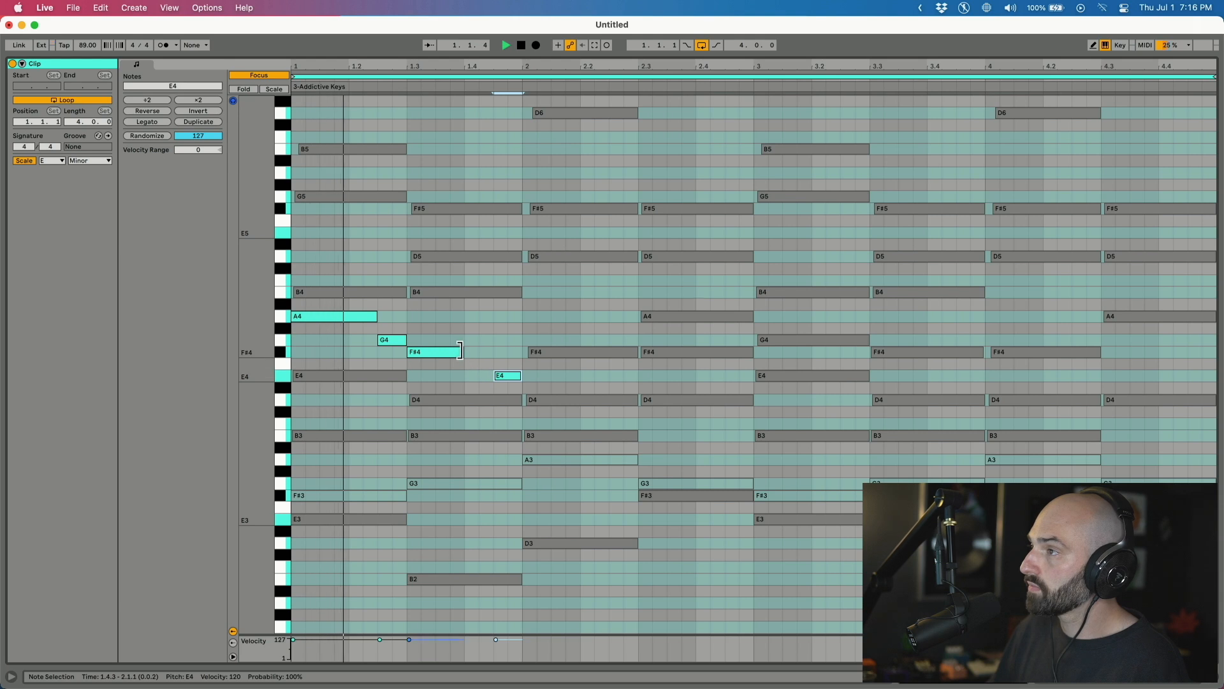
drag(462, 352, 492, 352)
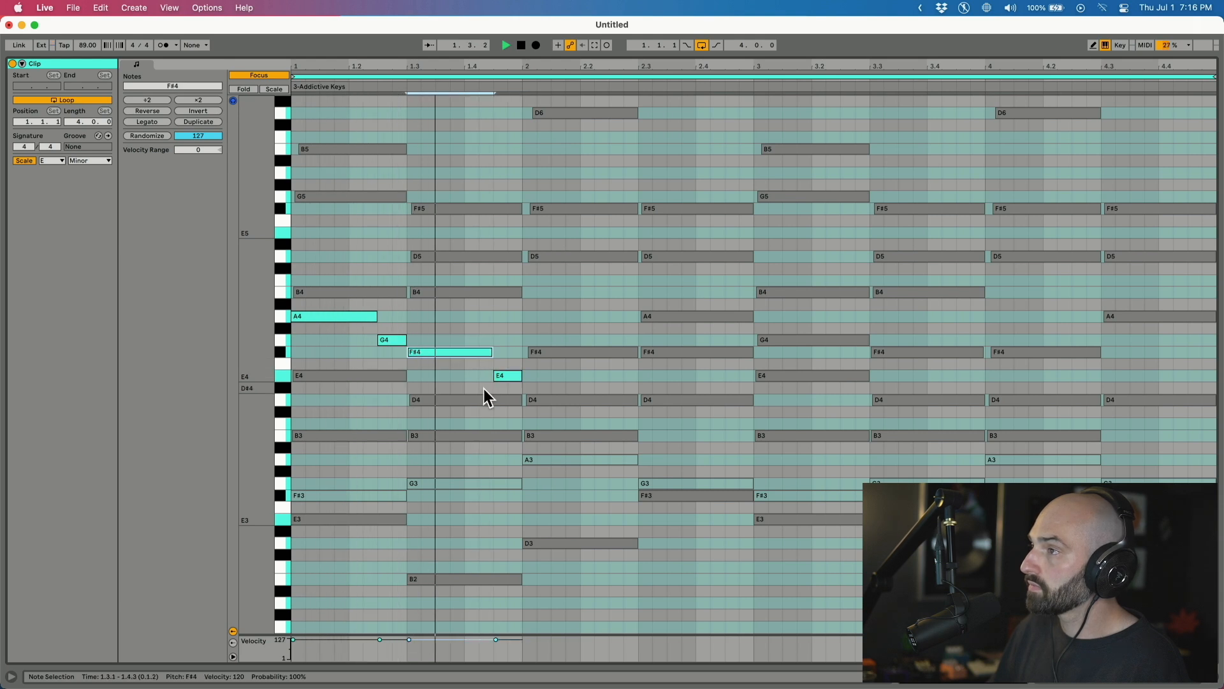
key(space)
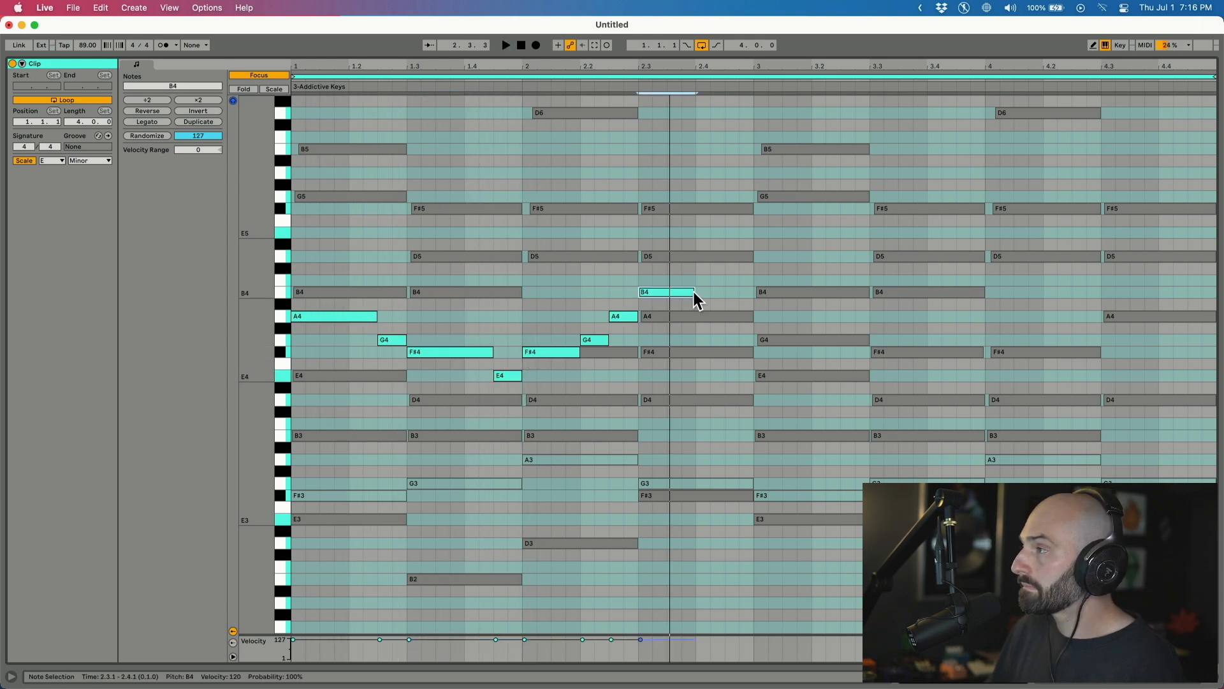
key(space)
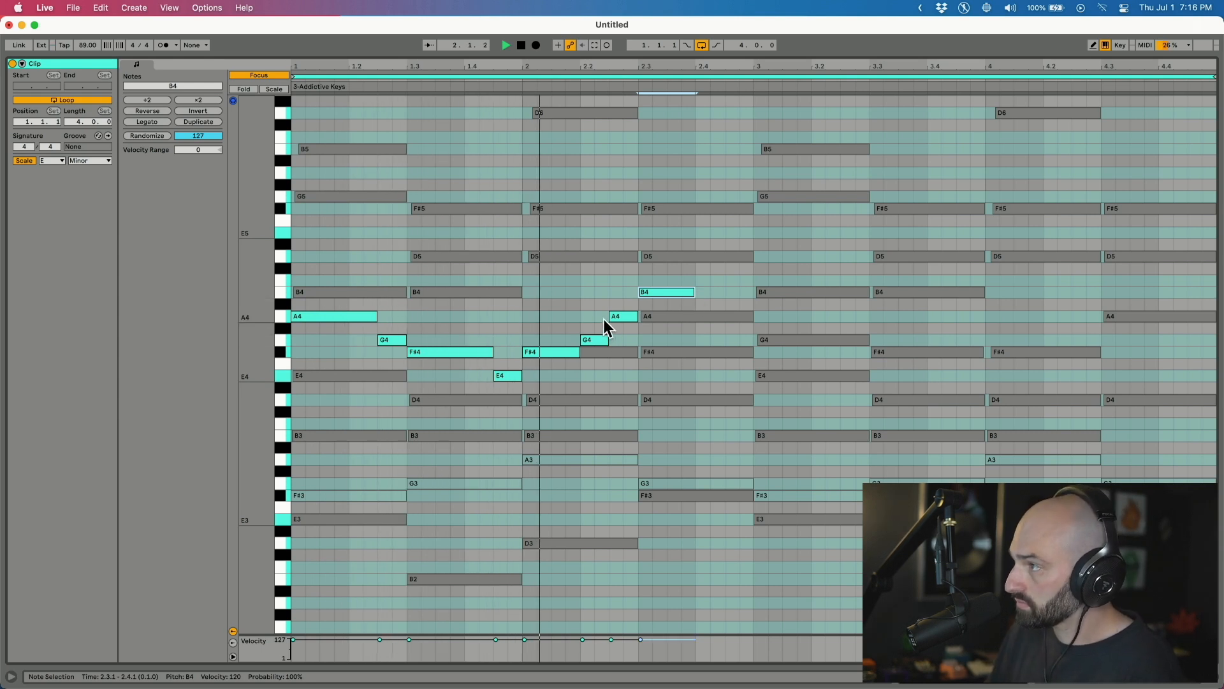
key(space)
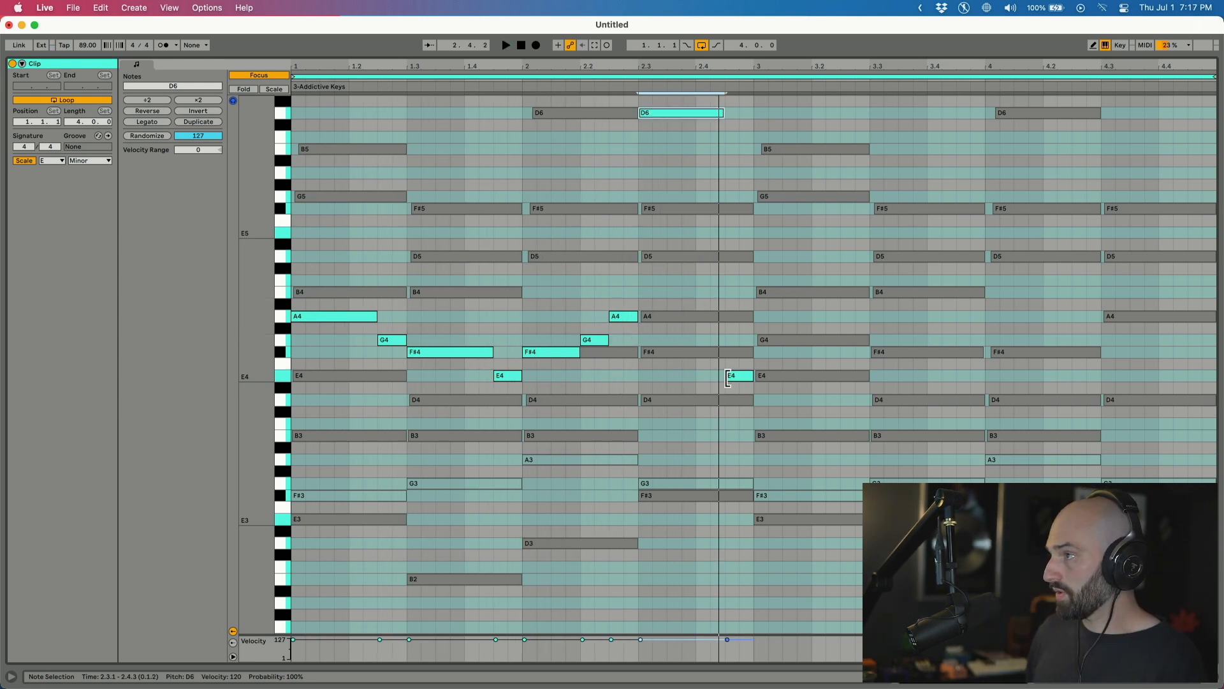
Lower the D6 melody note step by step through D5 and C5 to B4.
key(shift+Down)
key(space)
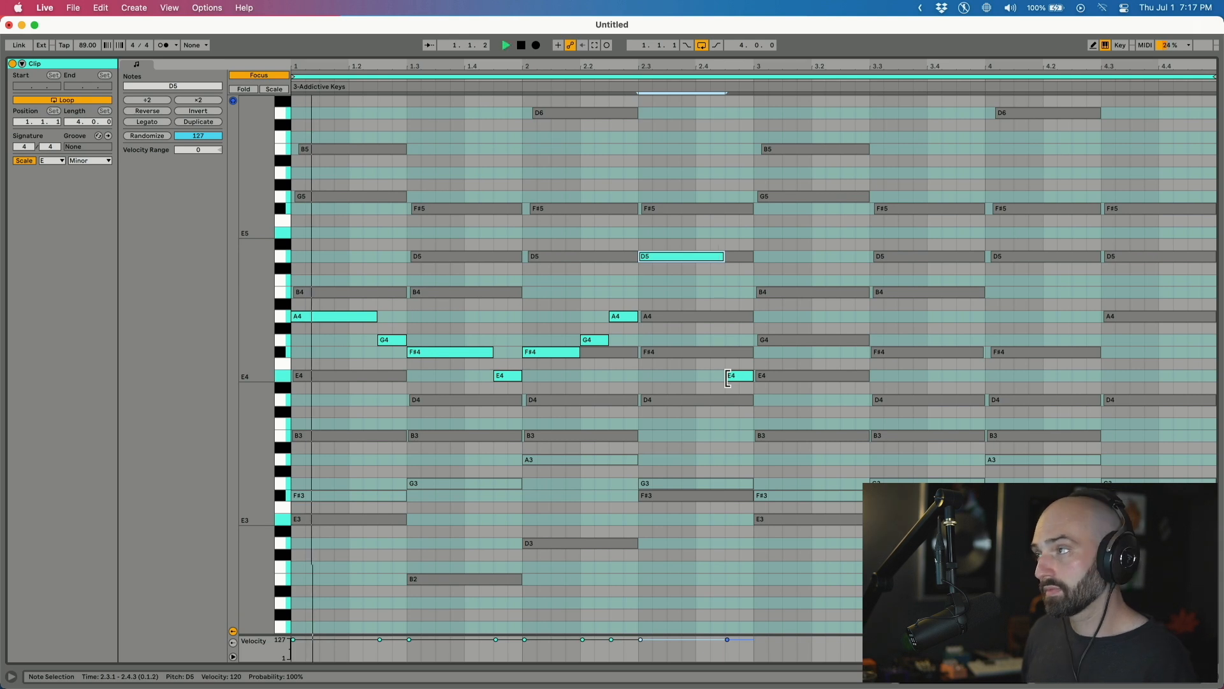
key(space)
click(598, 83)
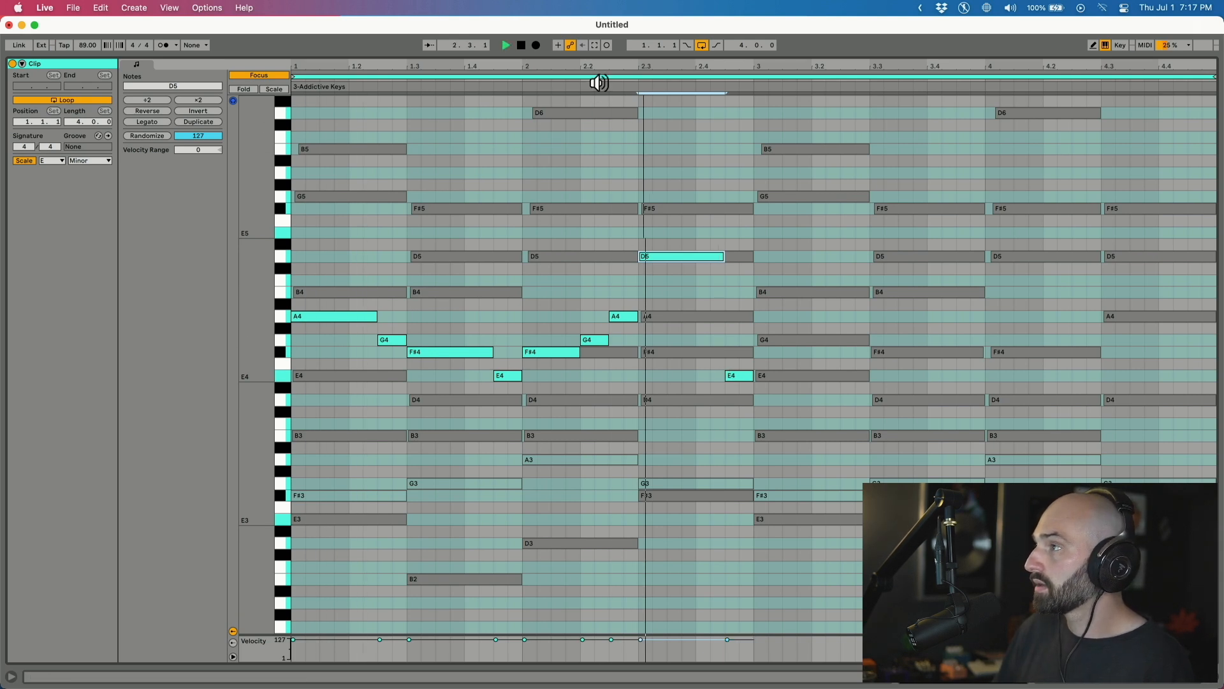
key(space)
key(Down)
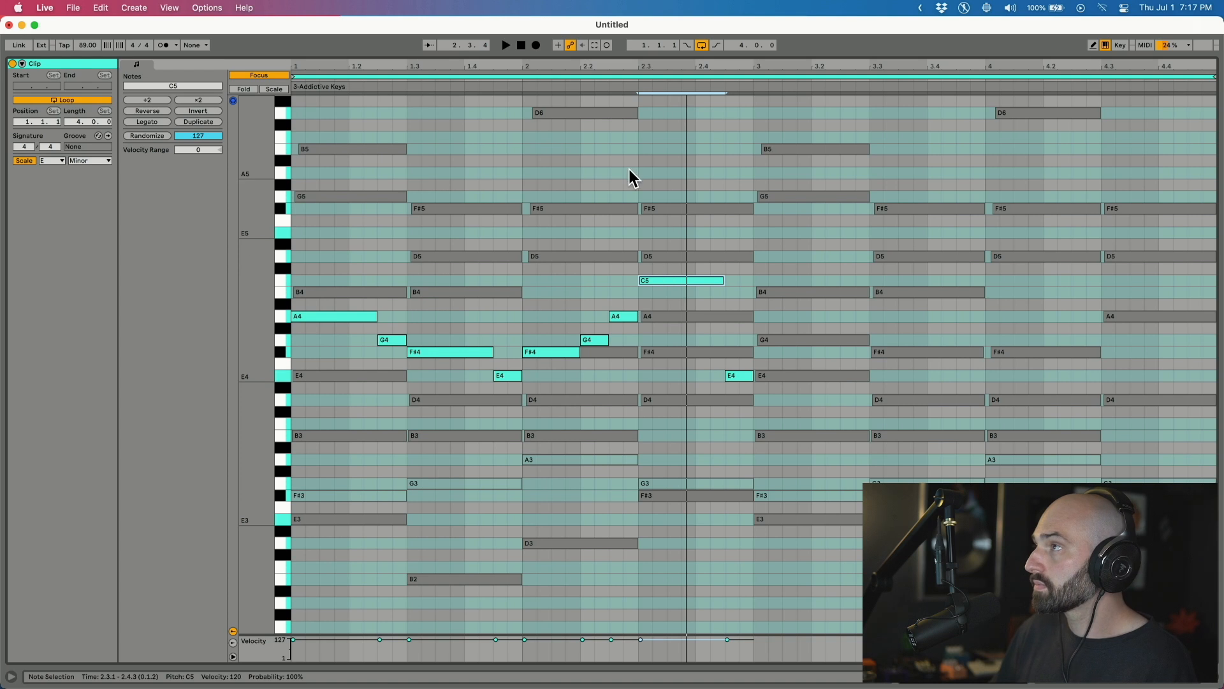
click(605, 82)
key(space)
key(Down)
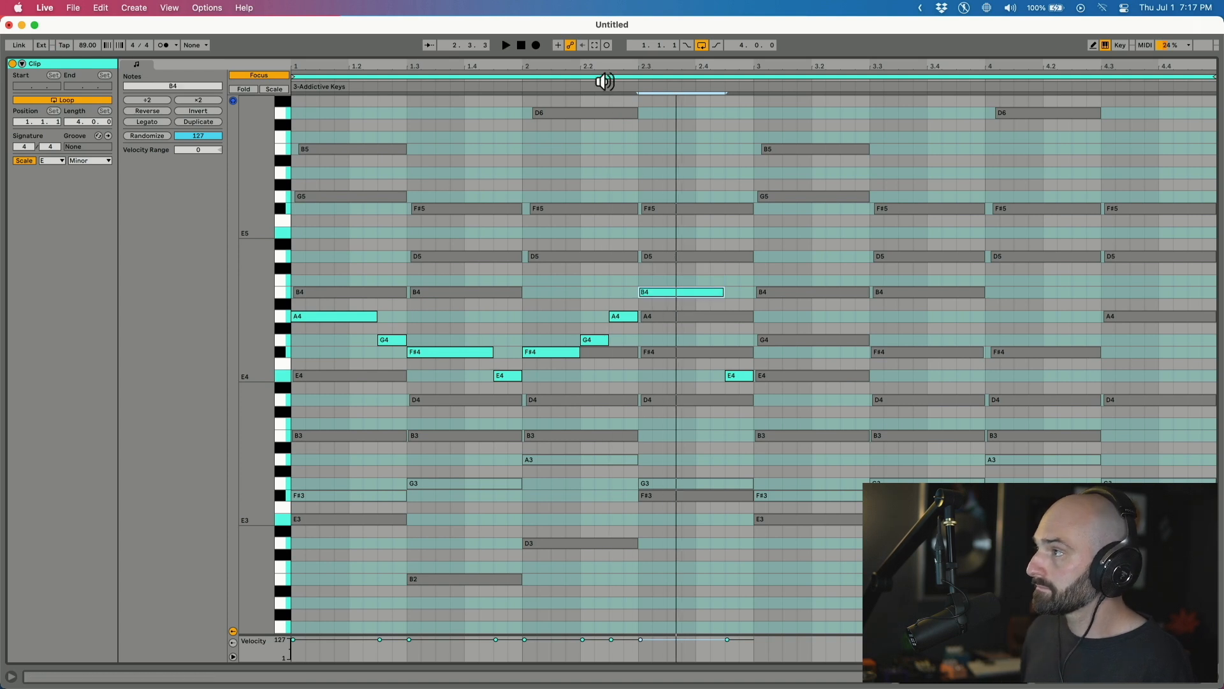
click(596, 86)
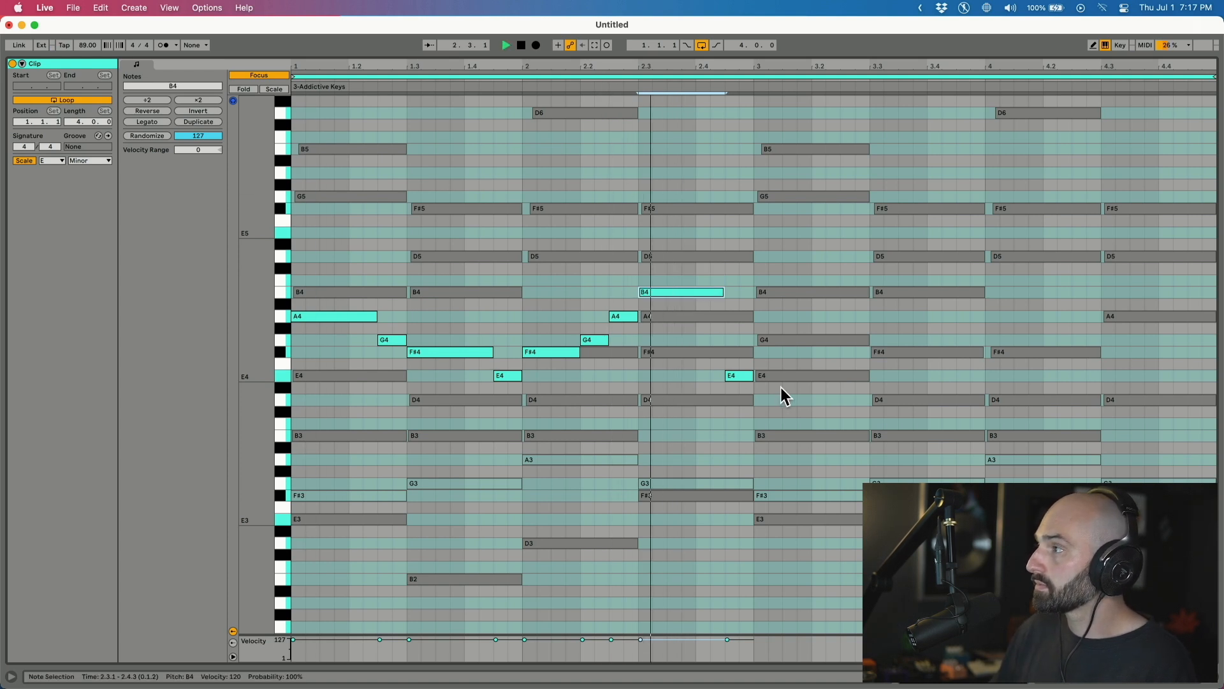
key(space)
Raise the E4 note near bar 2's end, then repeat the bars 1–2 melody in bars 3–4.
drag(738, 374, 734, 320)
key(space)
key(space)
drag(750, 265, 271, 457)
key(super+d)
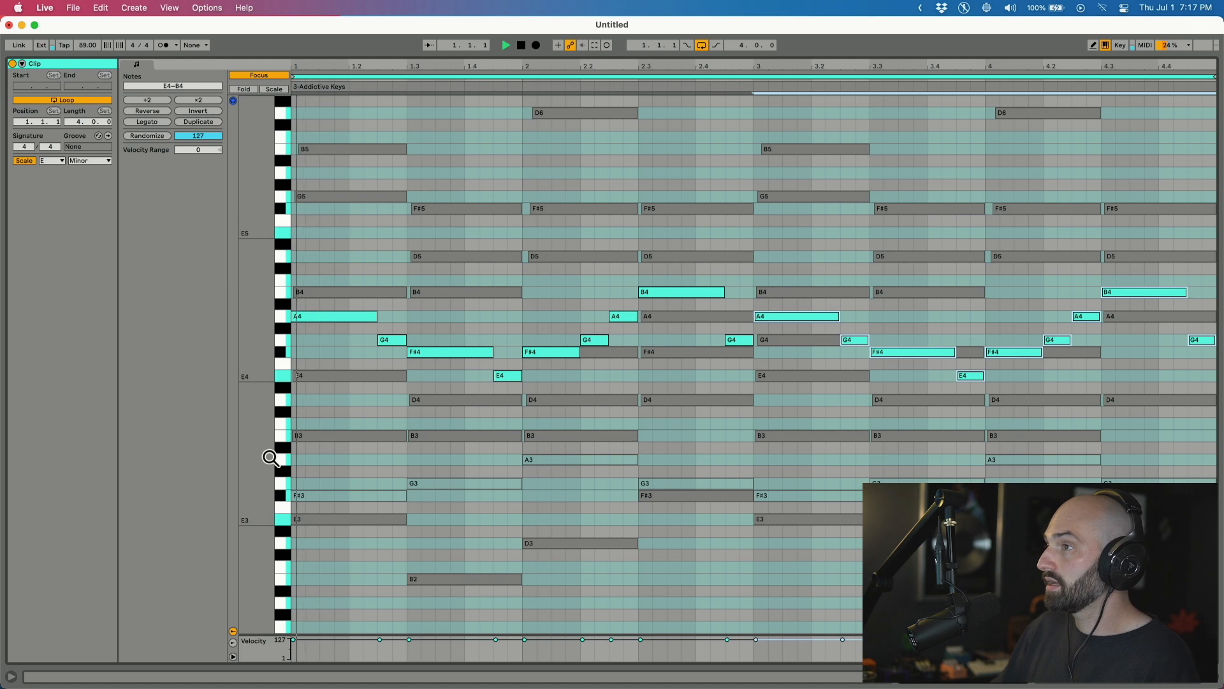
key(shift+Tab)
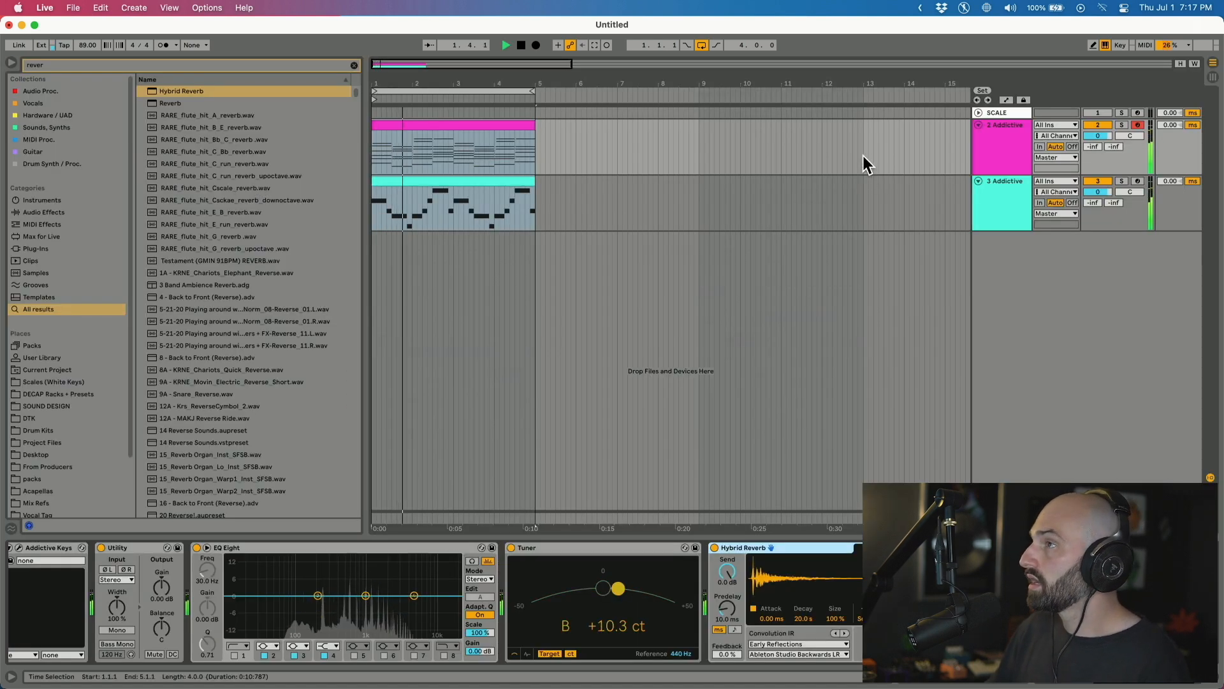
Duplicate both clips into bars 5–9 and delete the teal melody clip in bars 1–5.
click(529, 210)
key(super+d)
click(406, 185)
key(Delete)
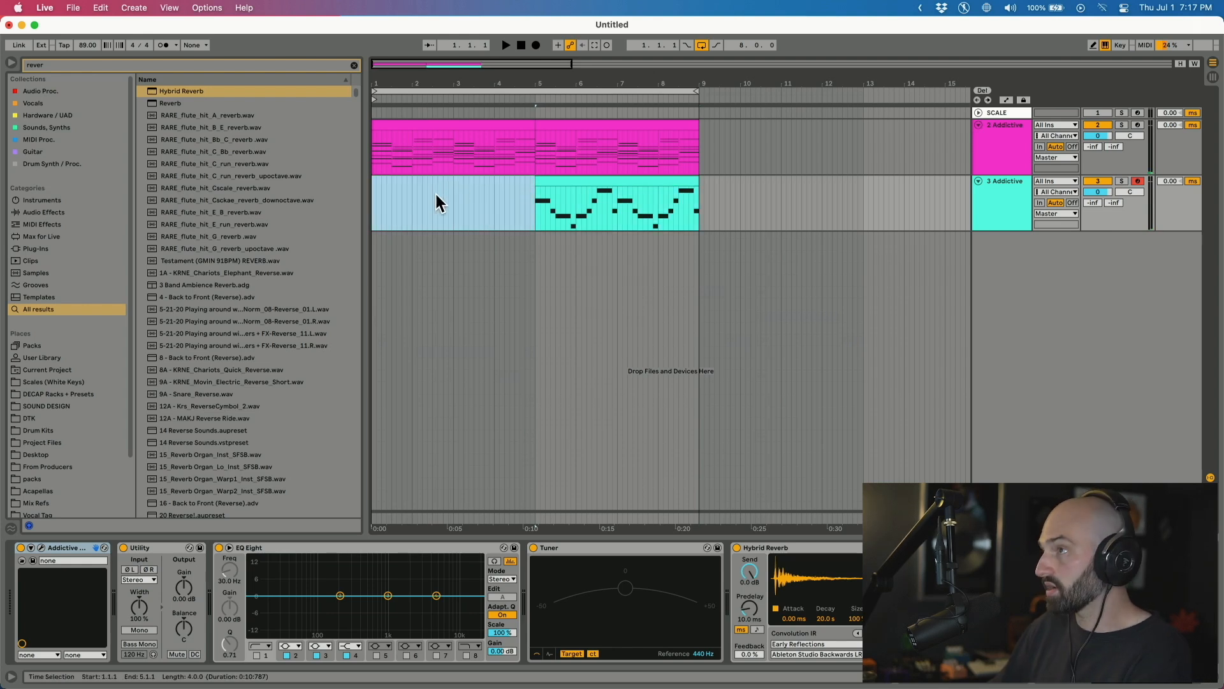
Play the song from just before bar 5 to hear the melody enter.
click(516, 198)
key(space)
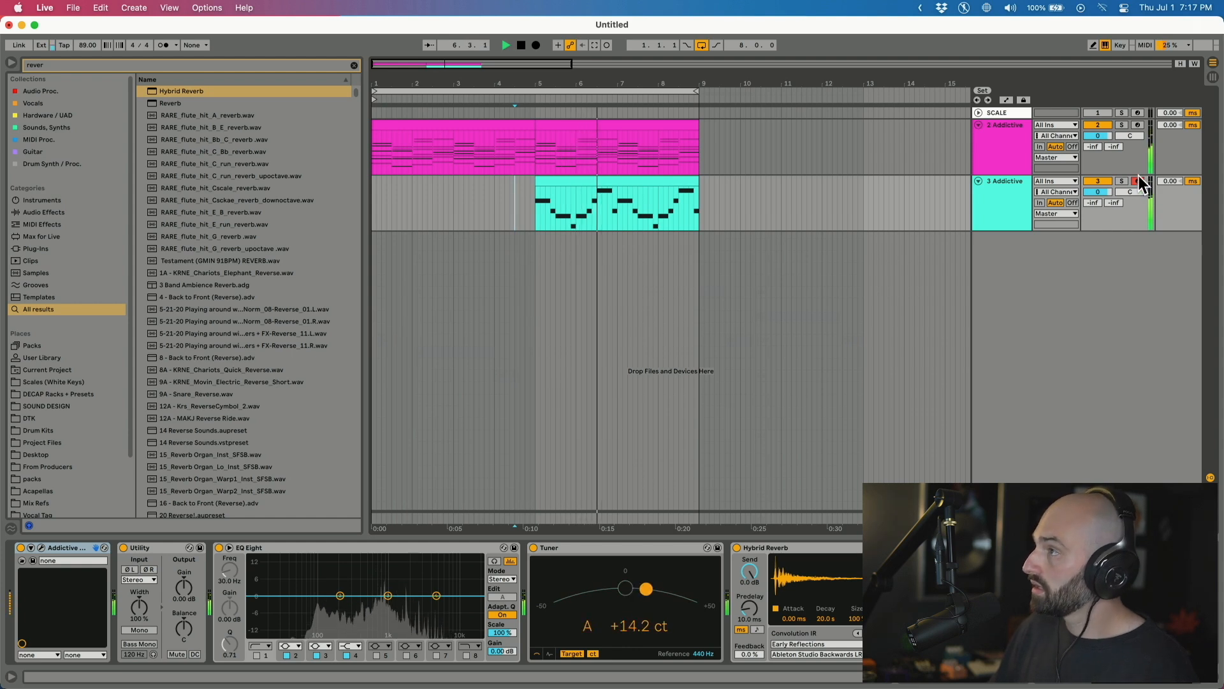
key(space)
click(650, 183)
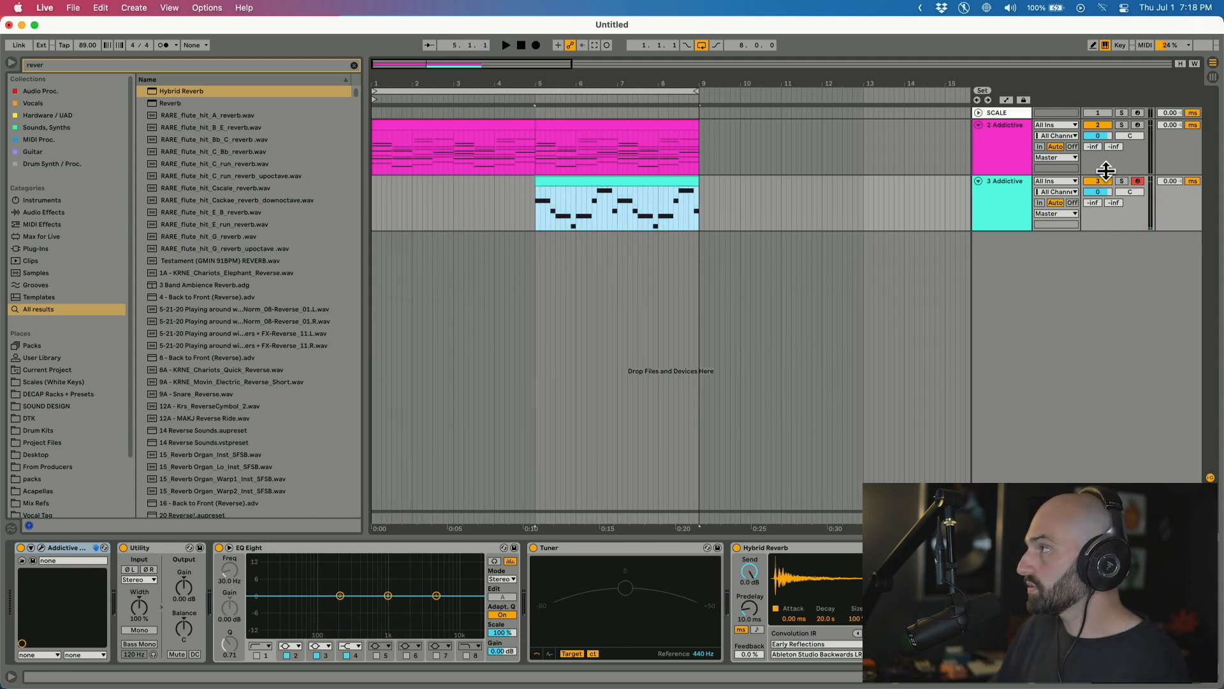
Load the HalfTime plug-in onto the melody track and open its plug-in window.
click(995, 189)
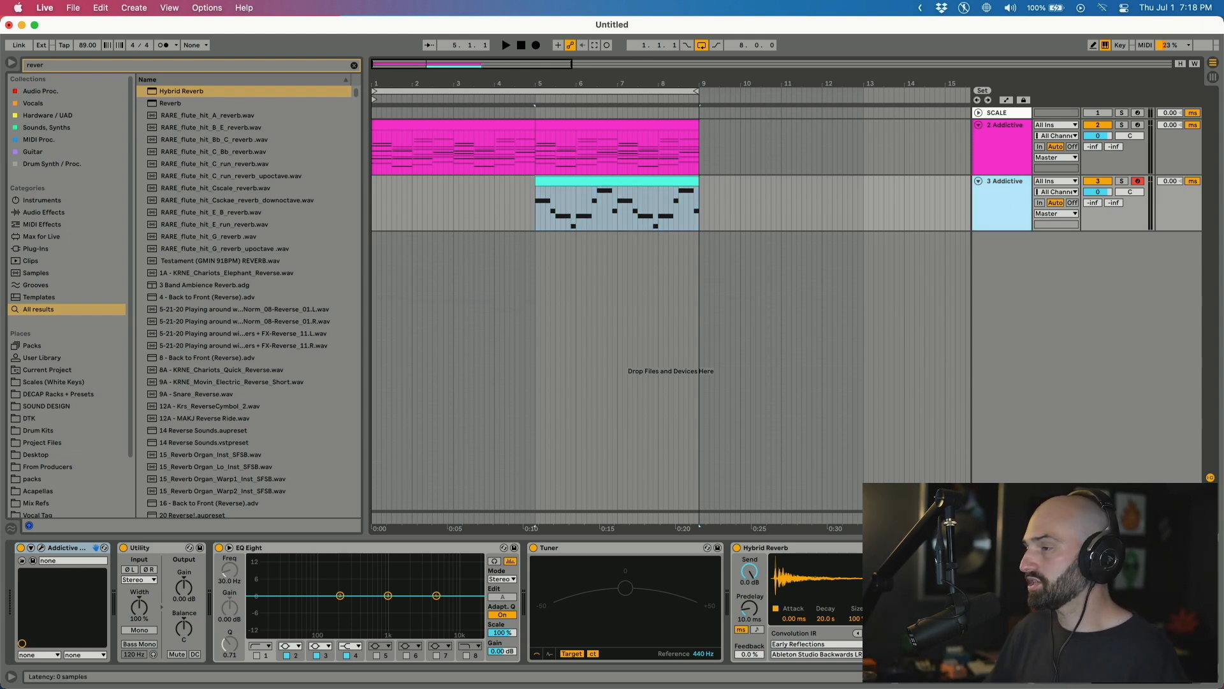
key(super+f)
text(ha)
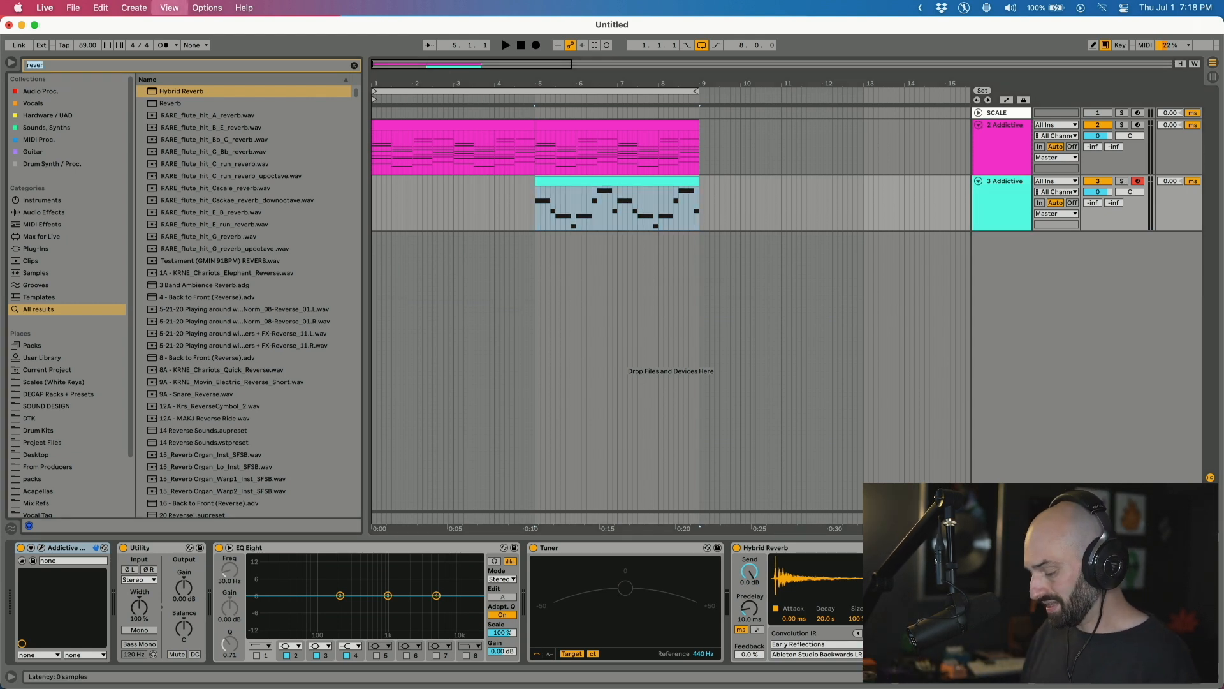
text(lftime v)
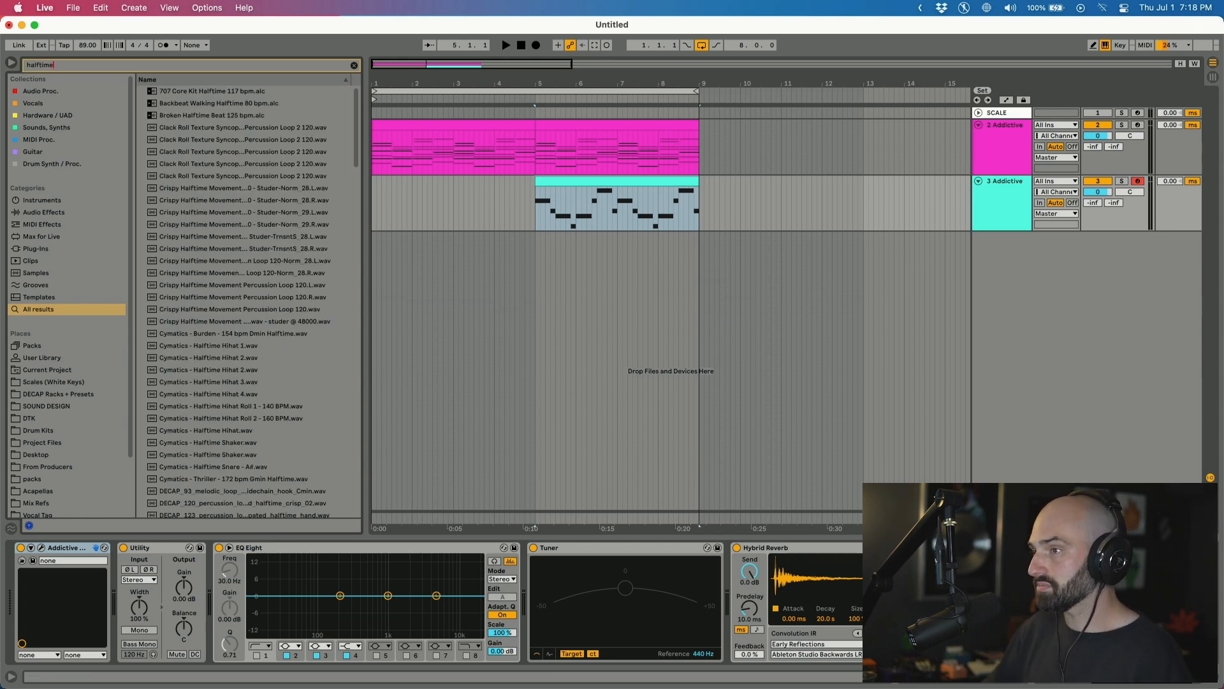
text(st)
key(Down)
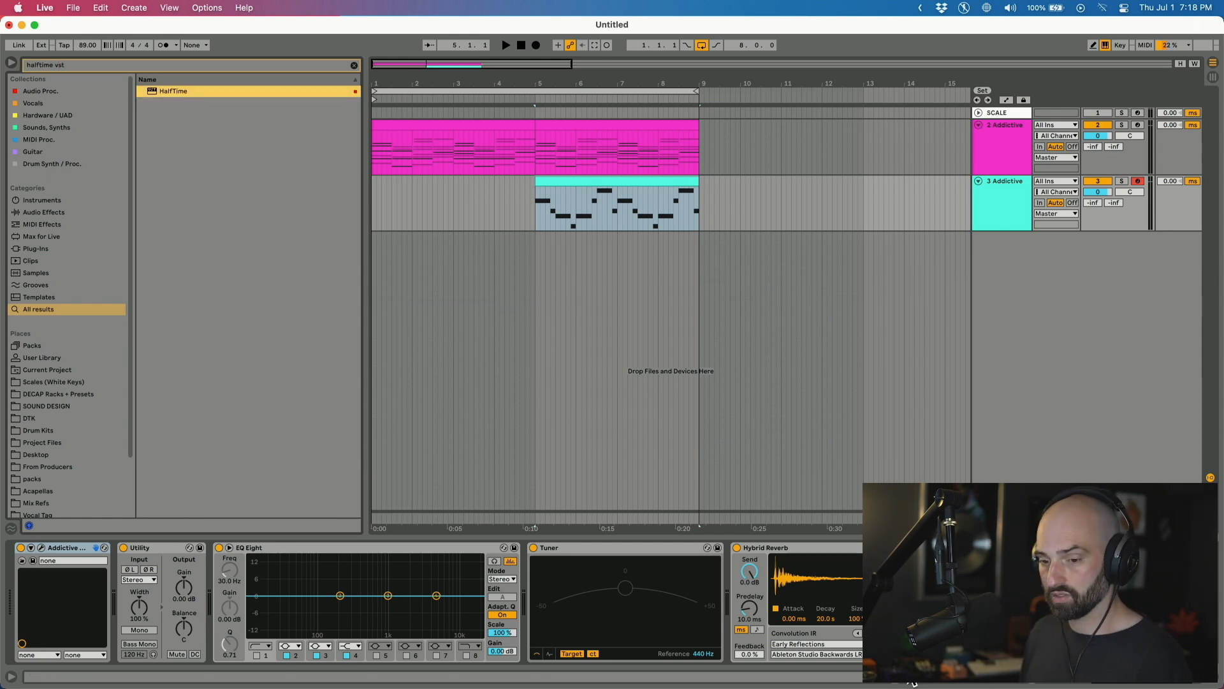
key(Return)
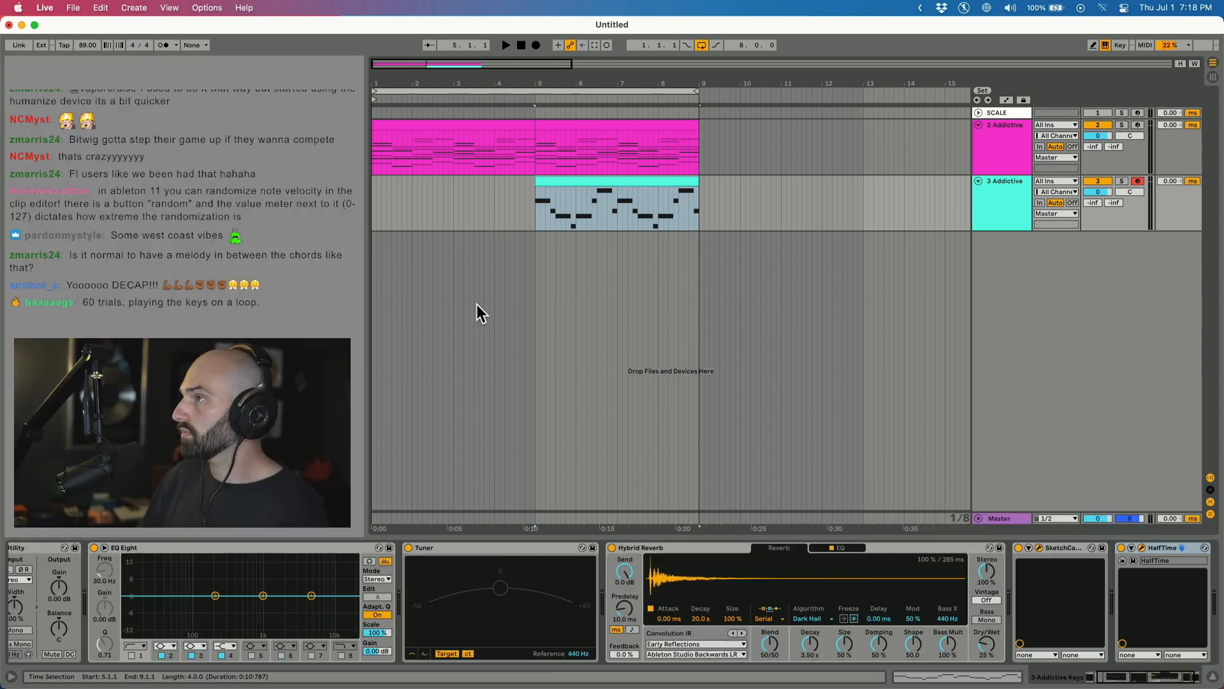
key(space)
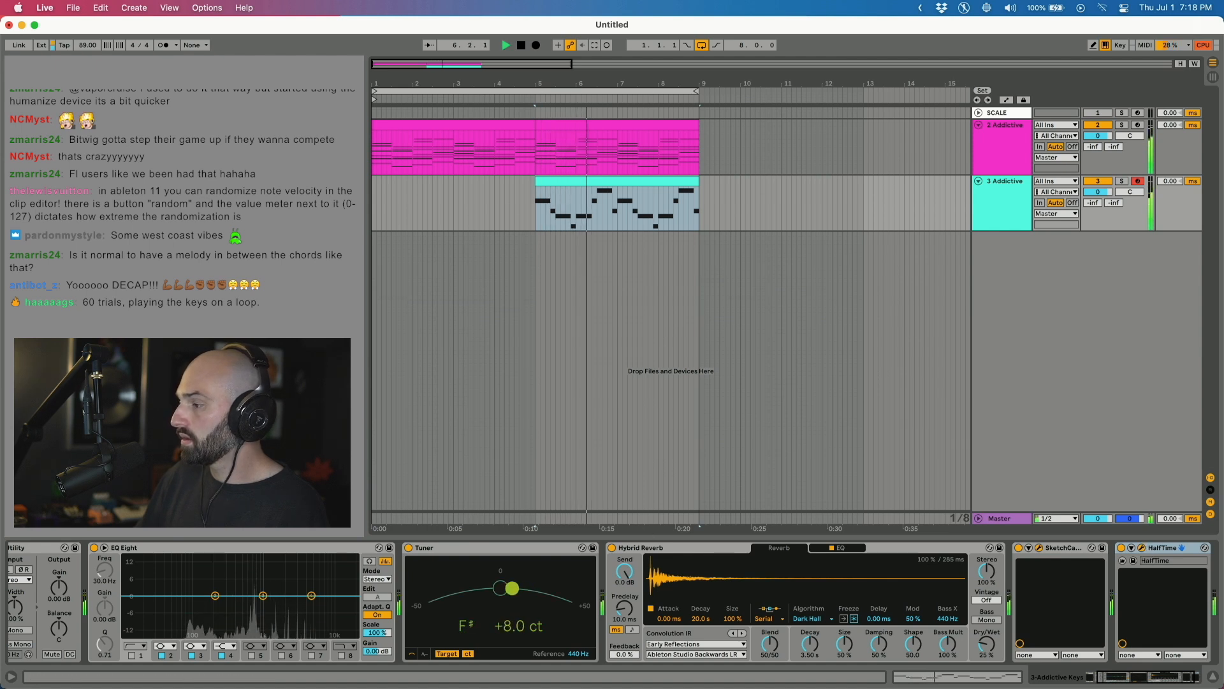
key(super+alt+p)
Lower HalfTime's Mix to 71%, then switch over to Safari.
drag(874, 431, 874, 483)
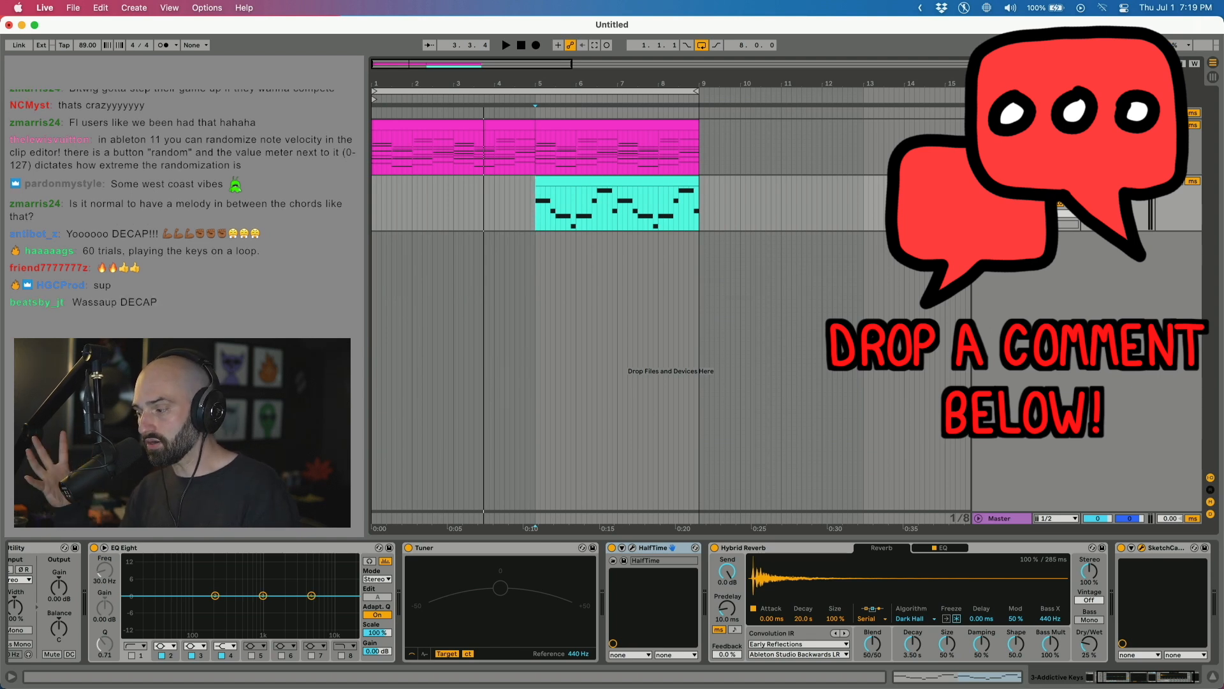
key(super+Tab)
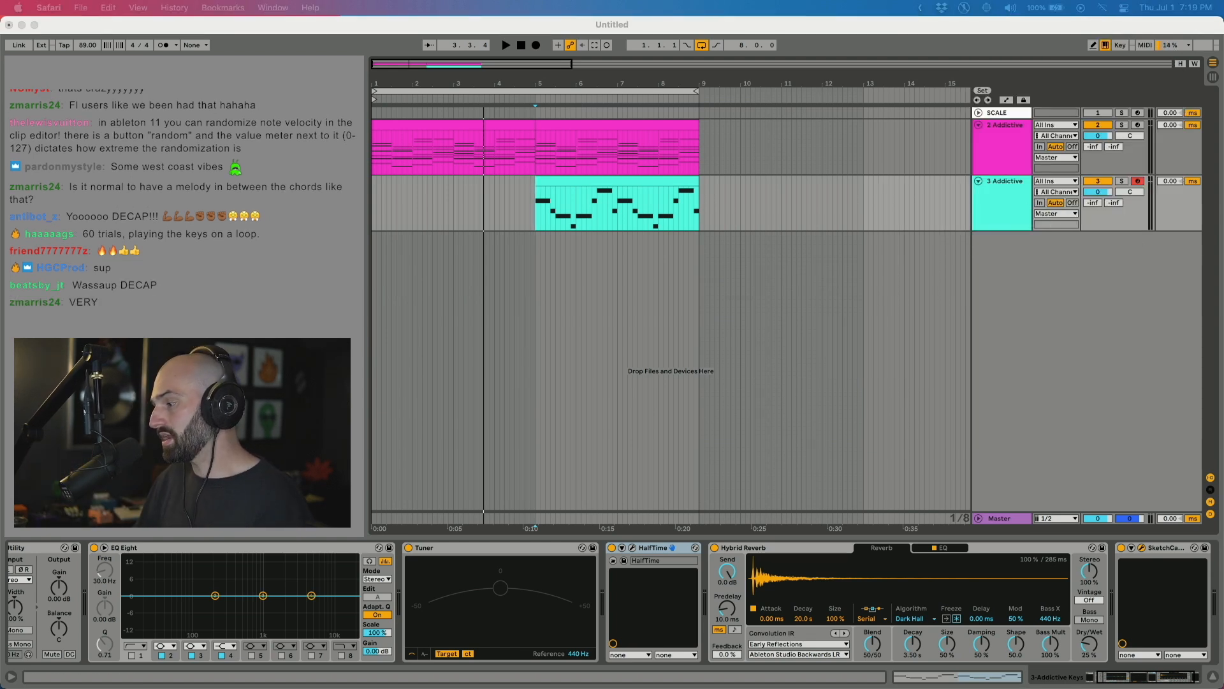